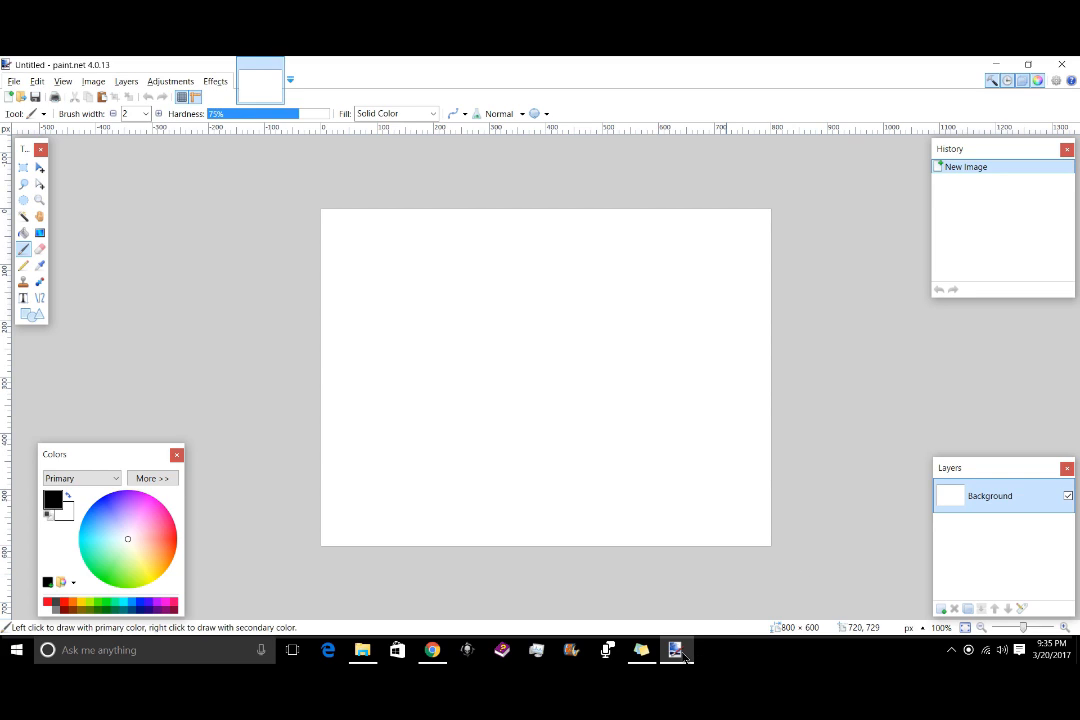
Step: Set the canvas size to 1920 pixels wide and 1080 pixels high
mouse_move(679, 649)
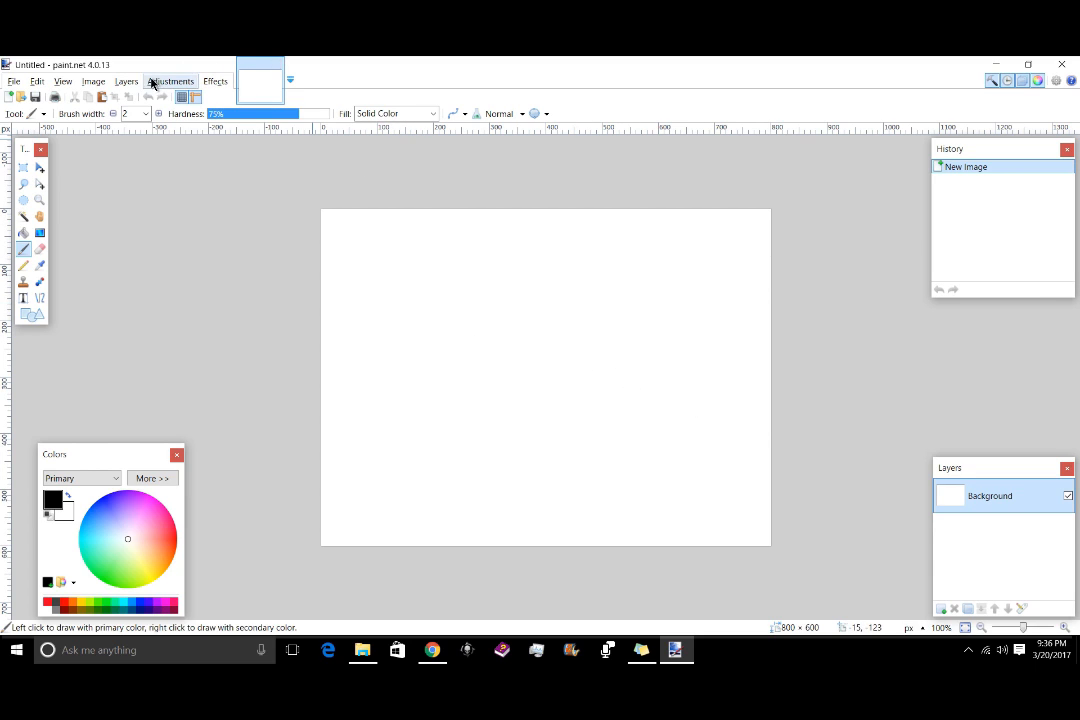
left_click(94, 81)
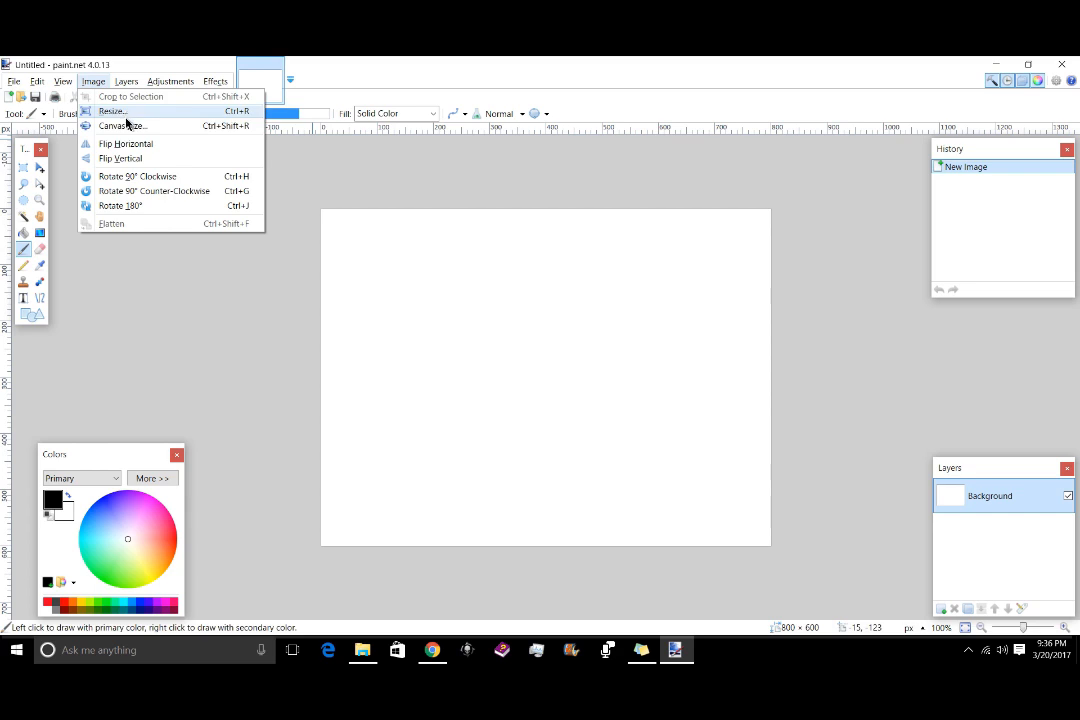
left_click(112, 126)
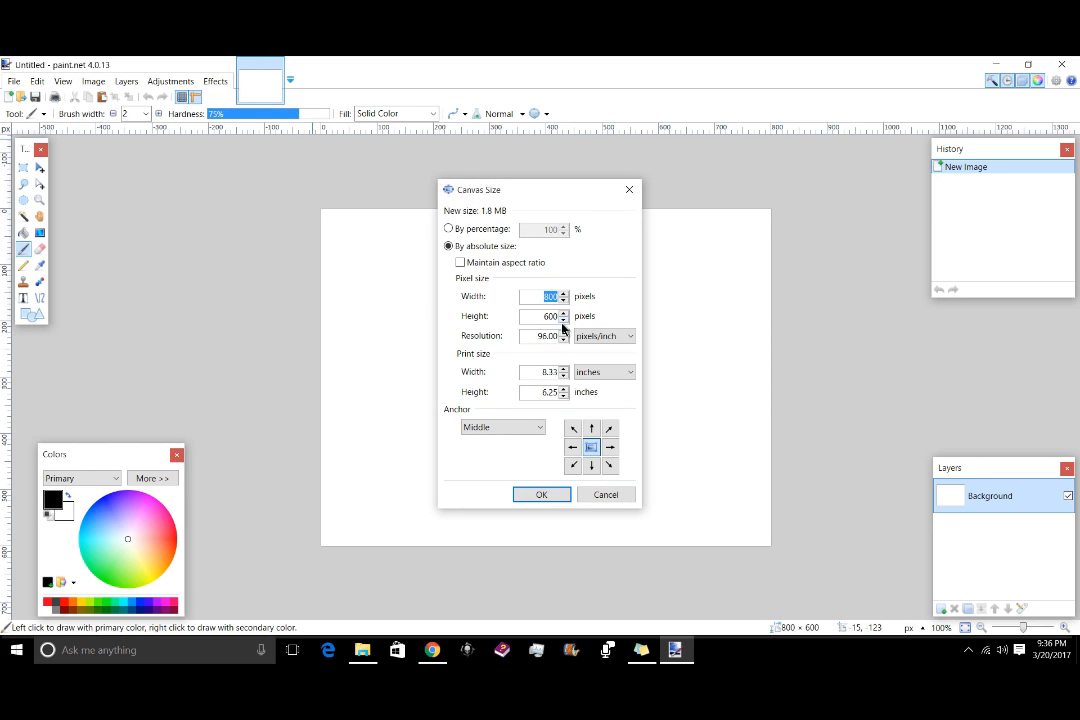
type("1920")
double_click(543, 316)
type("1080")
left_click(558, 496)
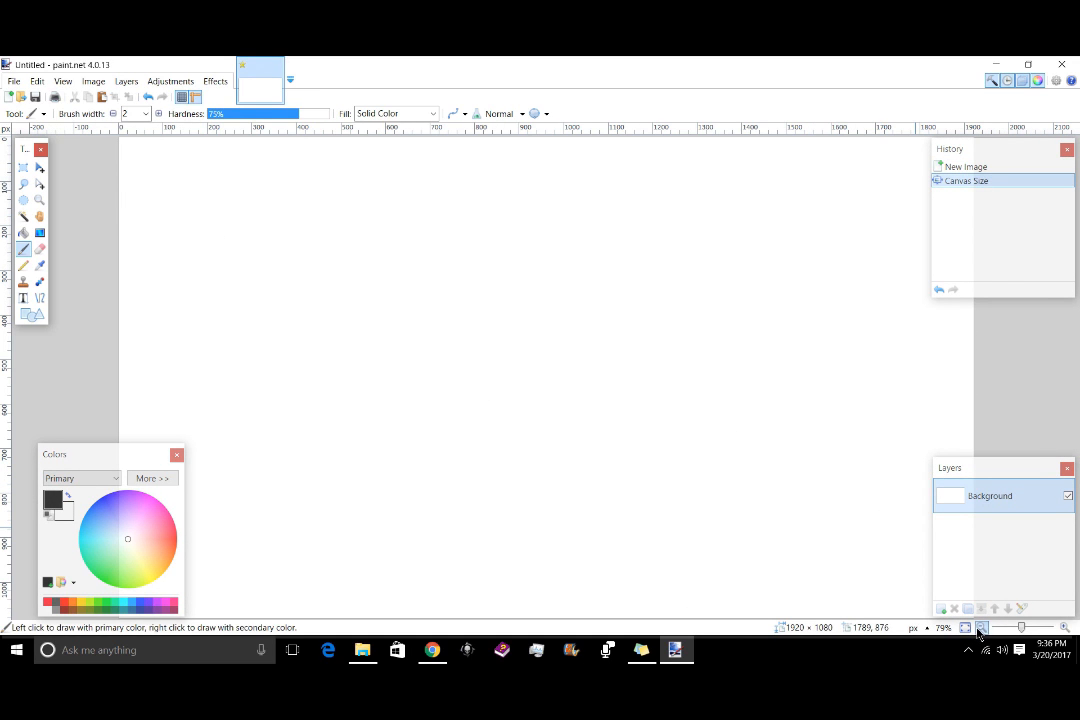
left_click(980, 628)
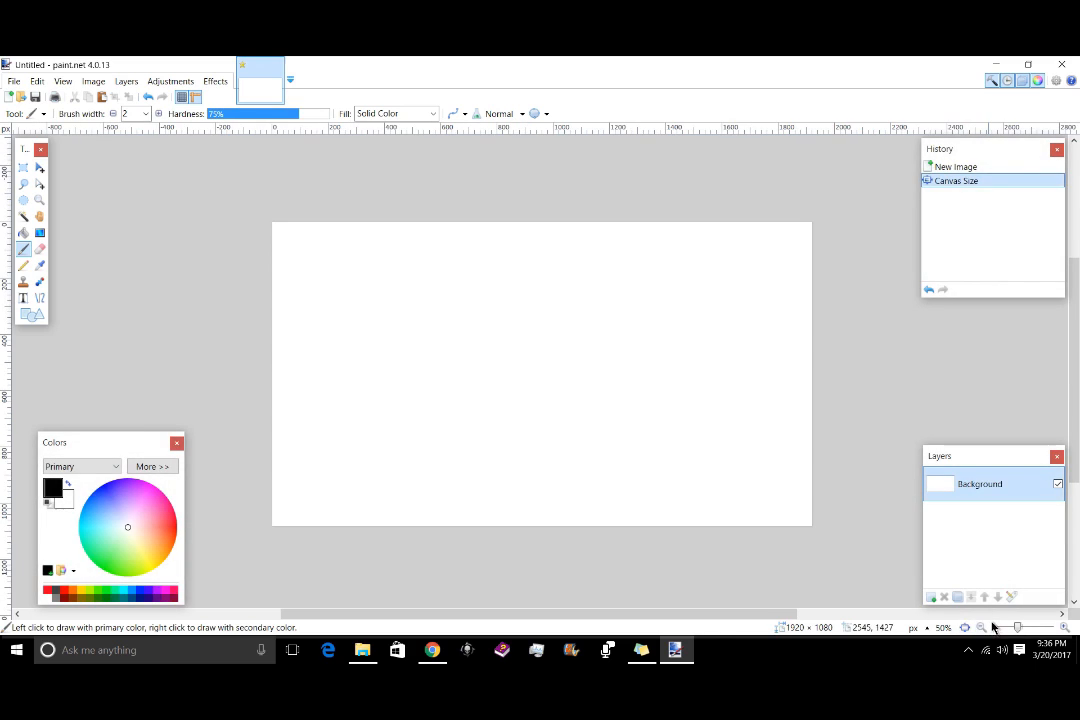
Step: Review the image's canvas size settings without changing them
left_click(104, 84)
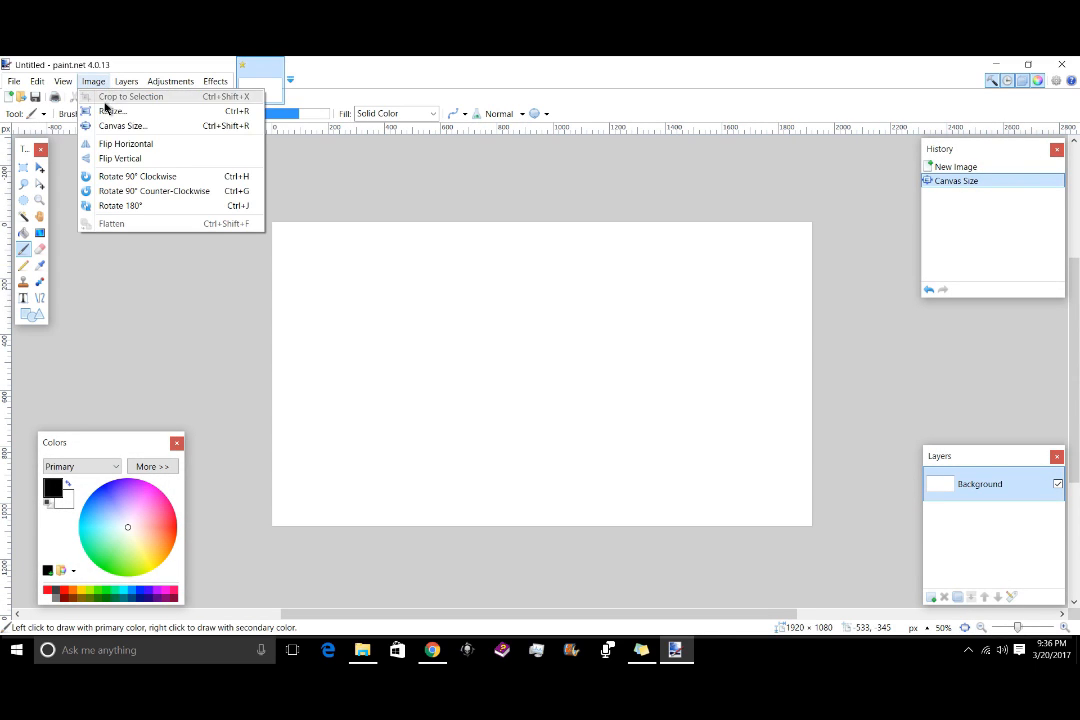
left_click(104, 126)
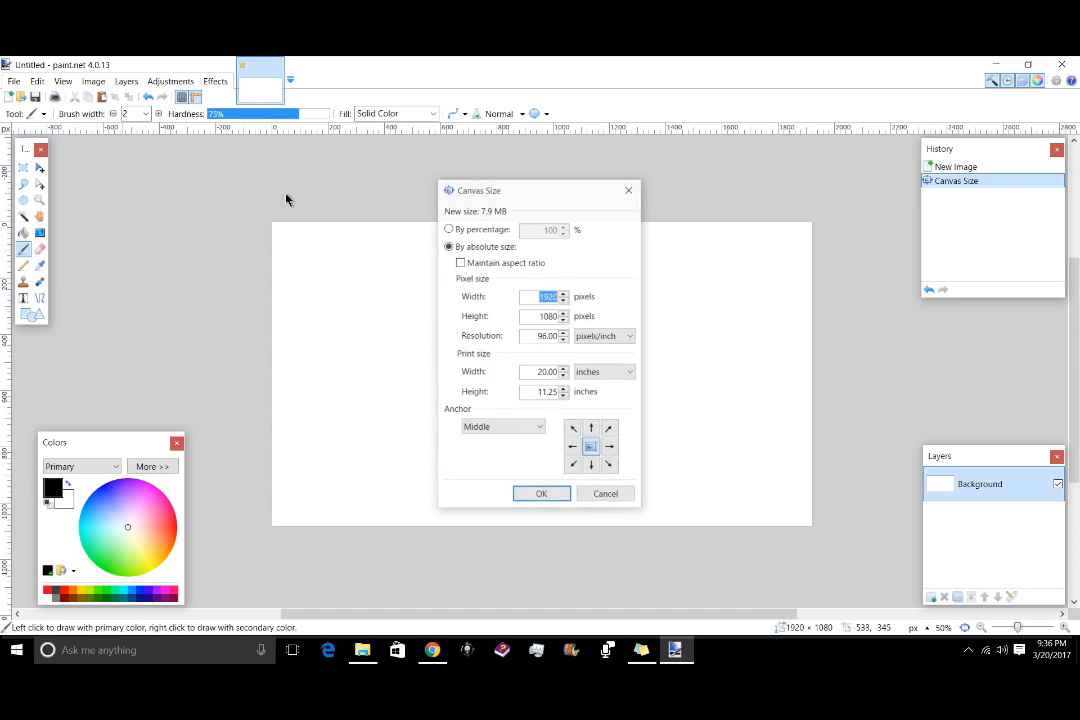
left_click(631, 191)
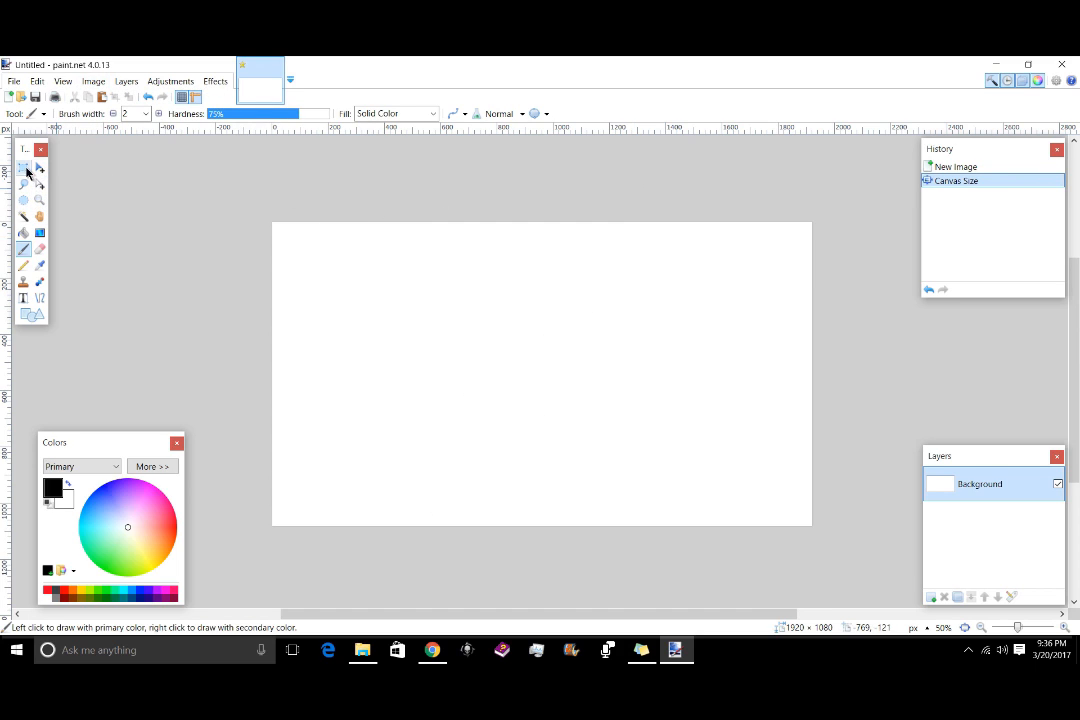
Step: Select the whole white background with the Magic Wand and erase it to transparency
left_click(25, 216)
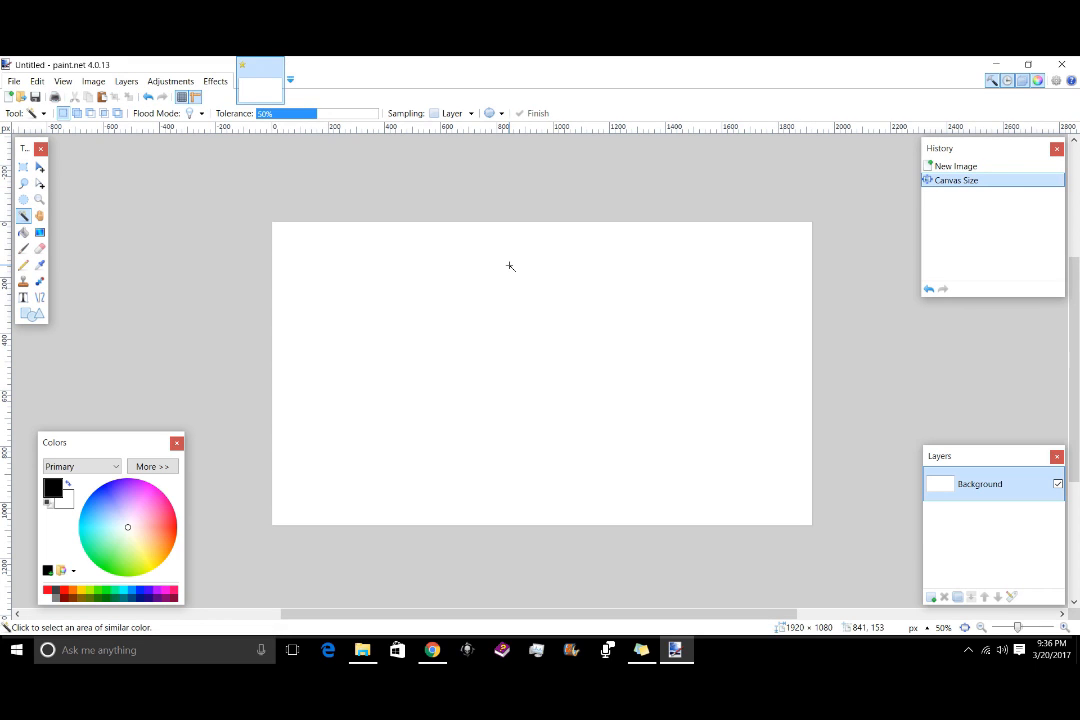
double_click(474, 302)
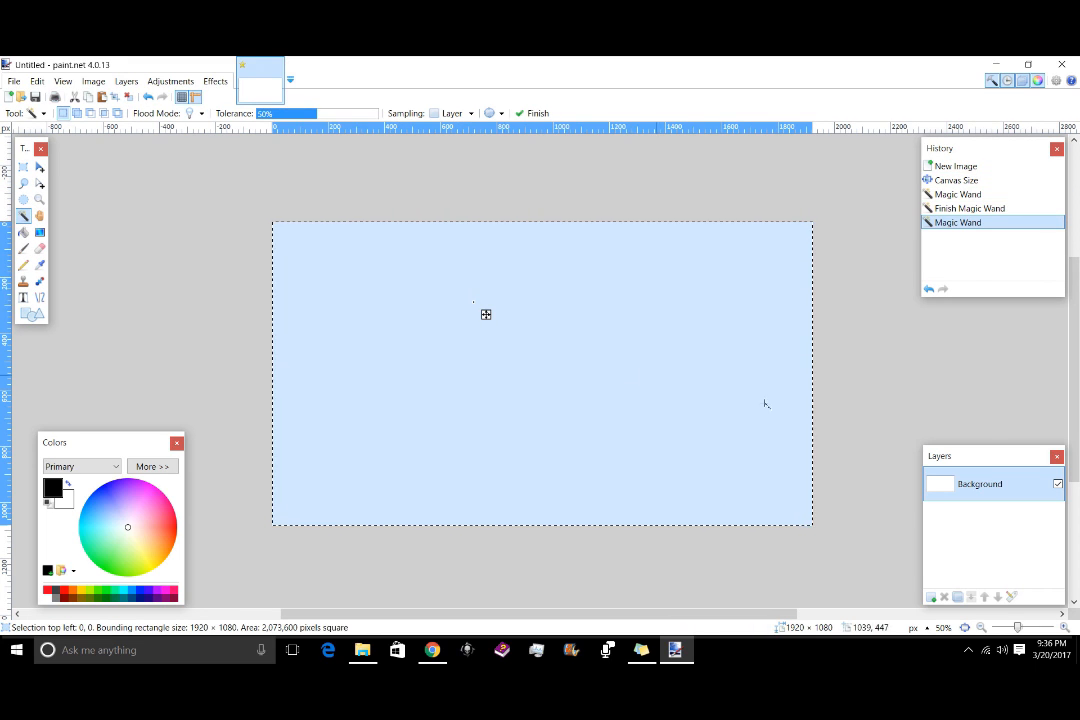
key("Delete")
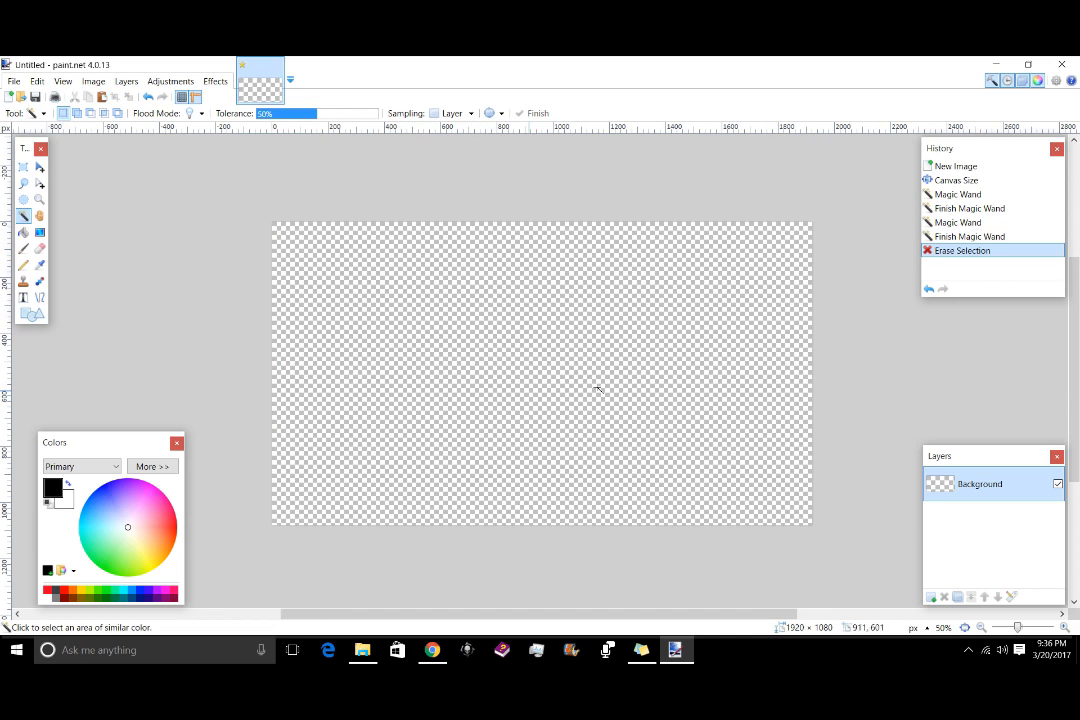
Step: Fill the transparent canvas with solid white using the Paint Bucket
left_click(21, 233)
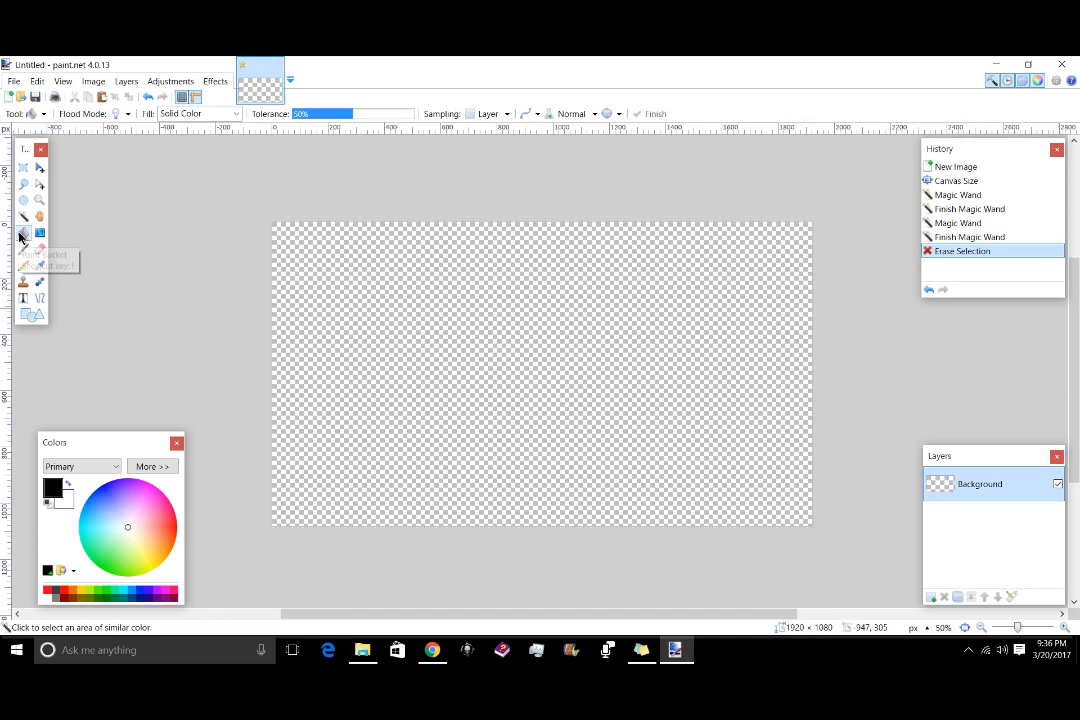
left_click(48, 598)
left_click(721, 494)
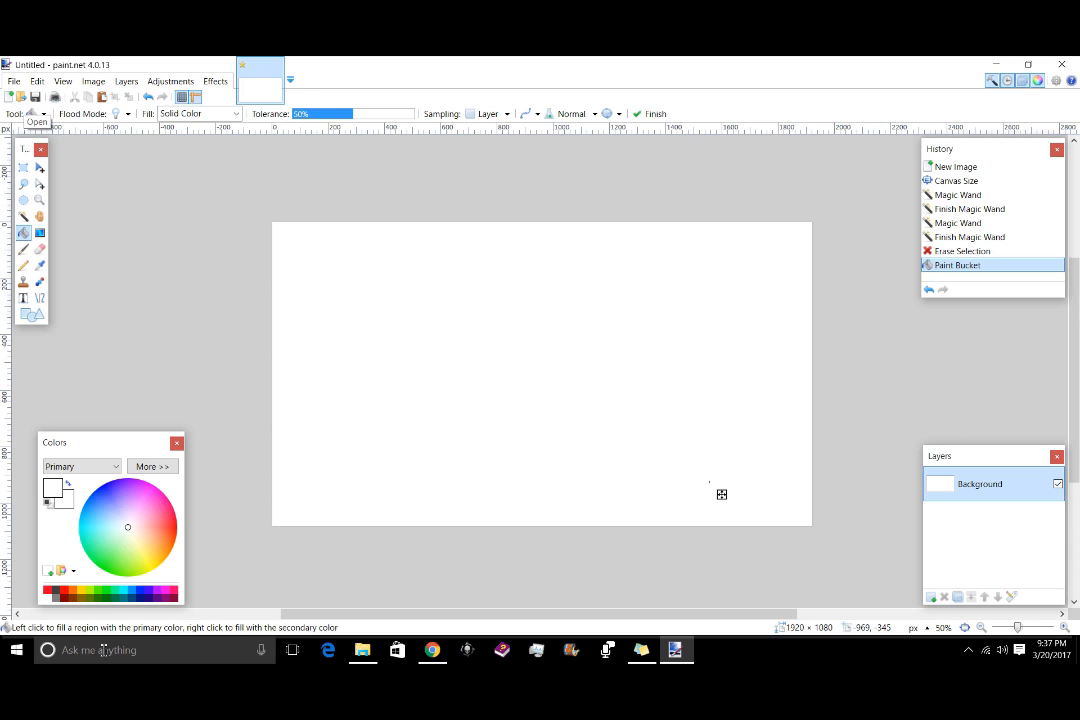
Step: Paste headphones-1377194_1920 from File Explorer's Pixabay folder into the paint.net image, keeping the canvas size, and shrink it to about 1922 × 1084 pixels
left_click(362, 650)
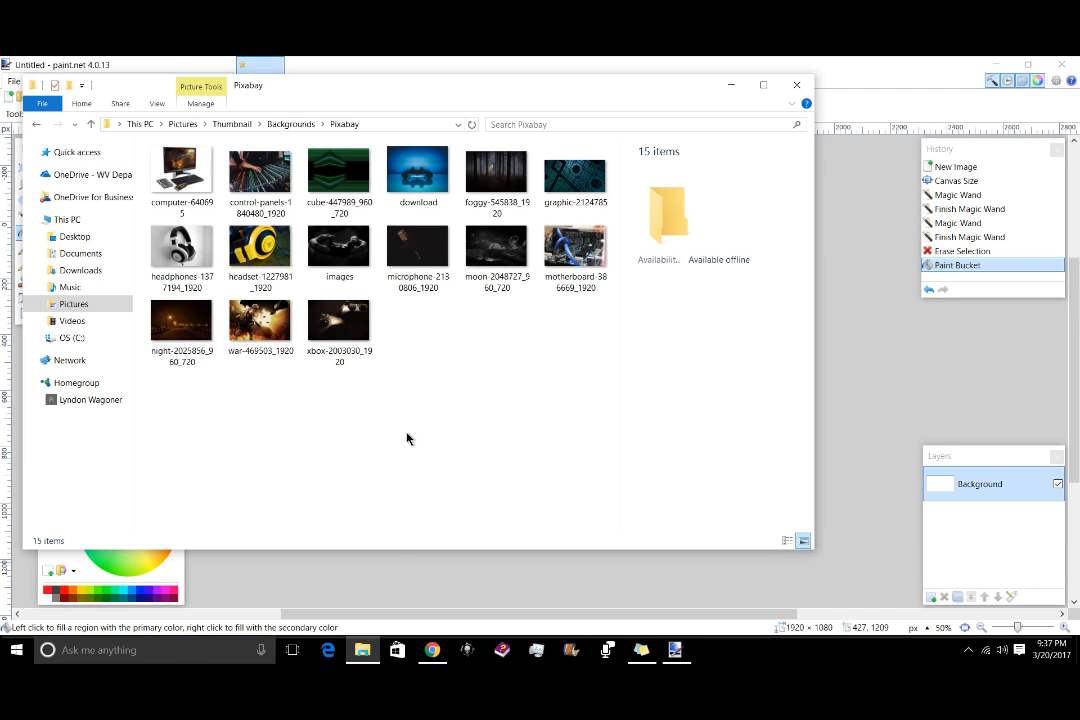
left_click(197, 295)
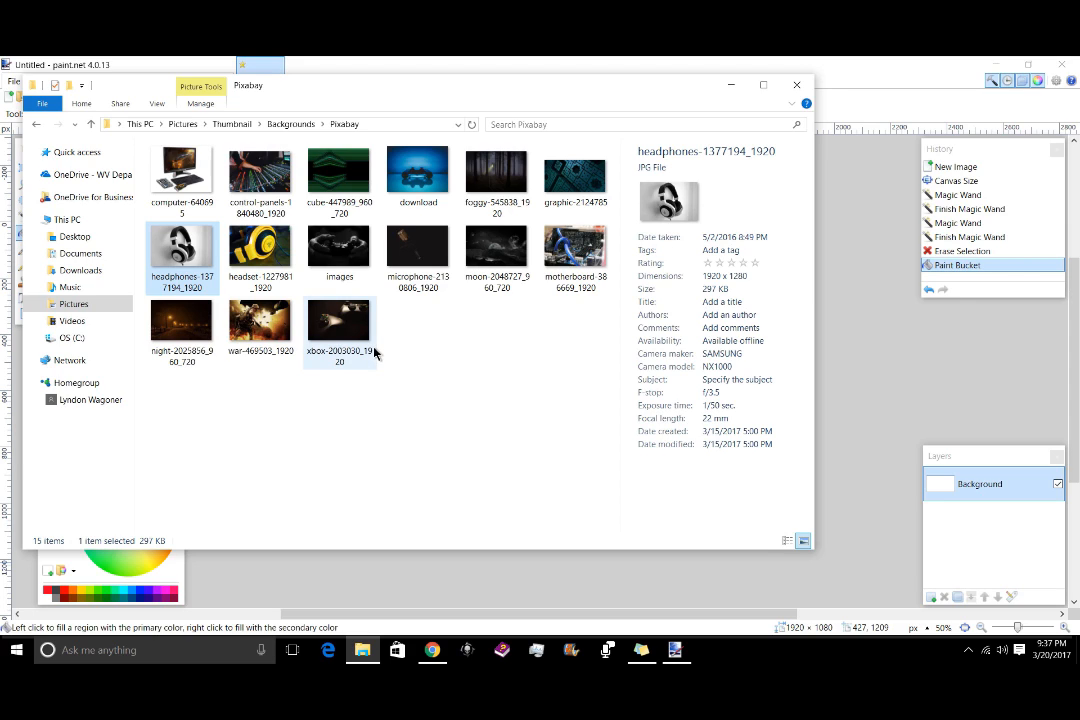
left_click(680, 613)
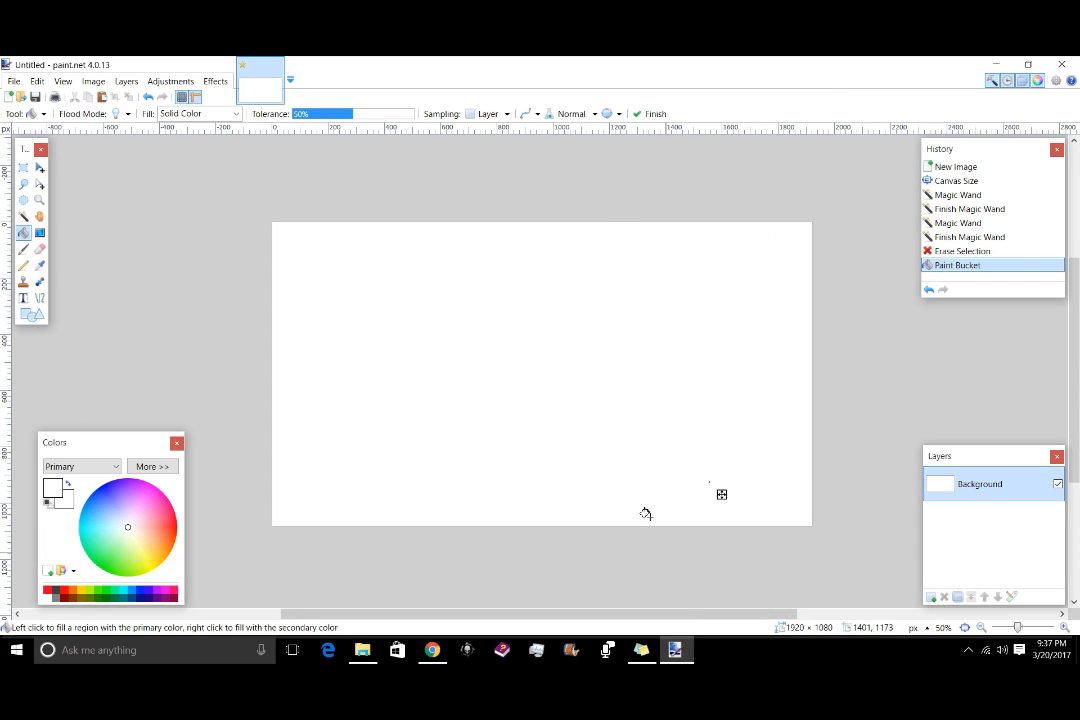
key("ctrl+v")
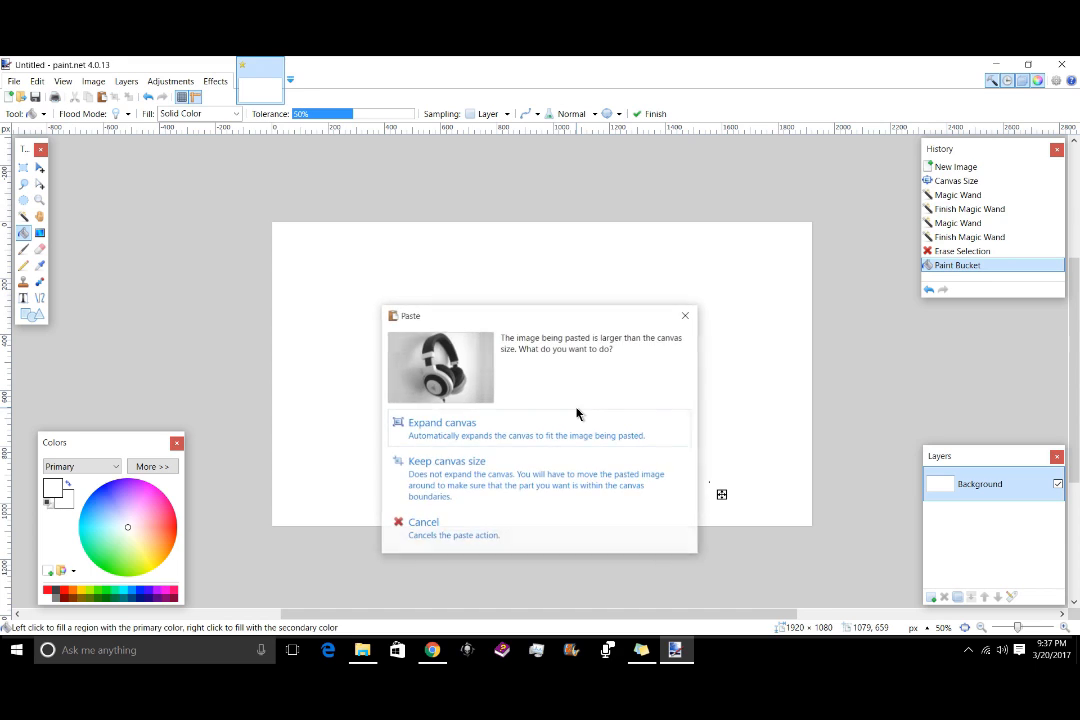
left_click(514, 470)
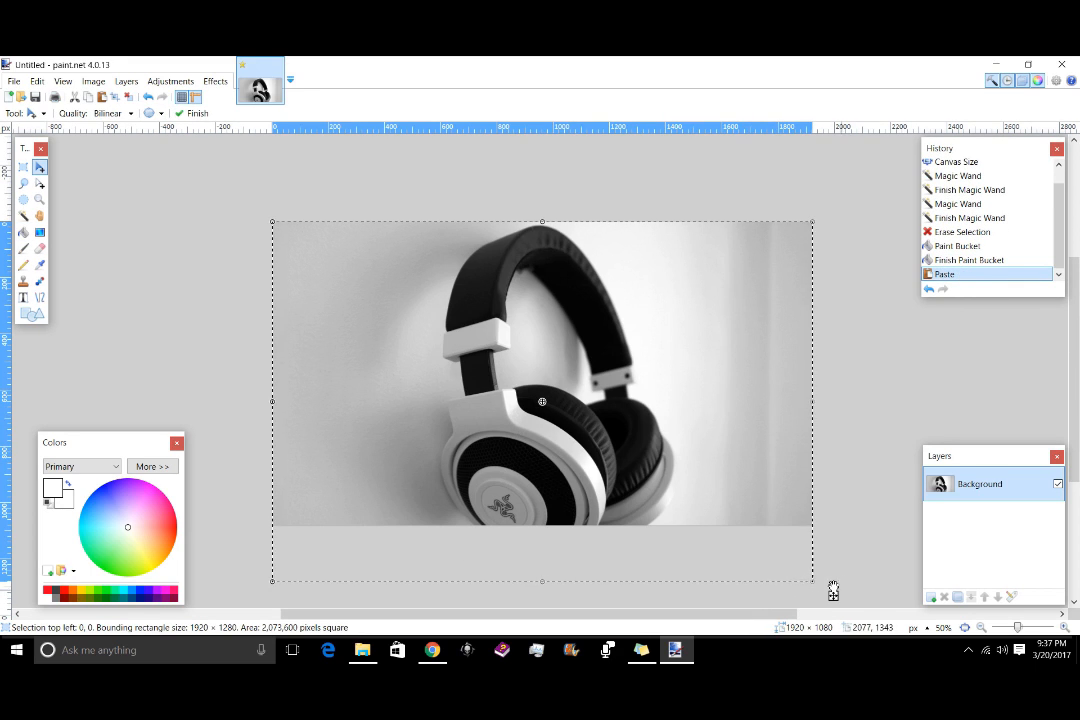
left_click_drag(812, 581, 813, 526)
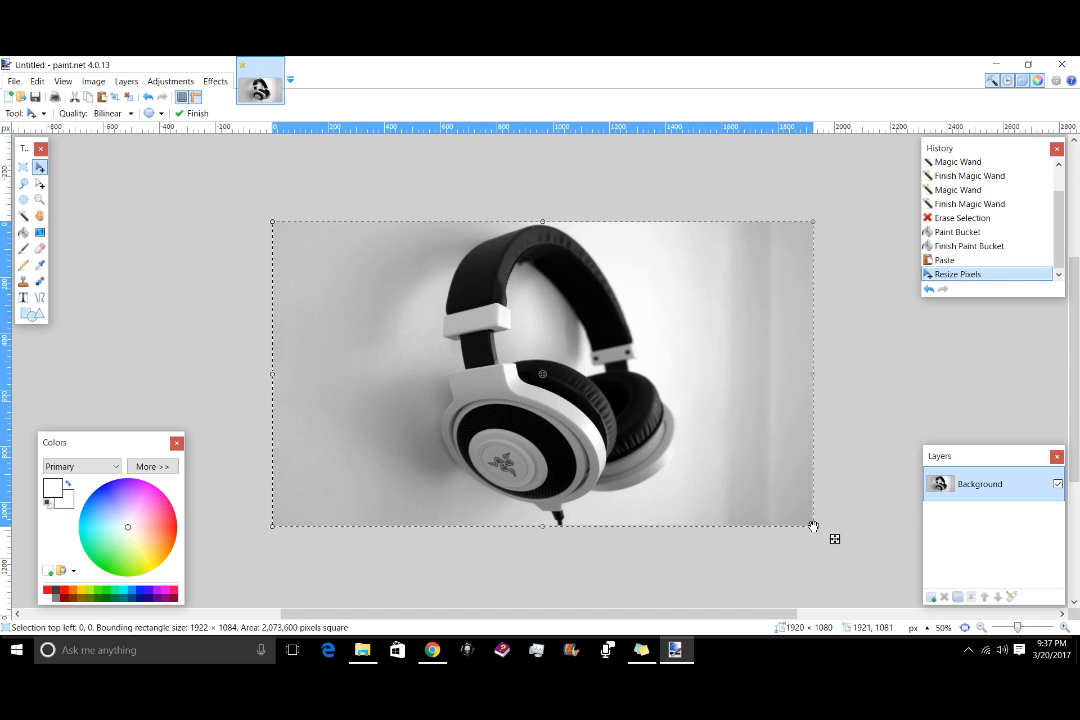
left_click(395, 292)
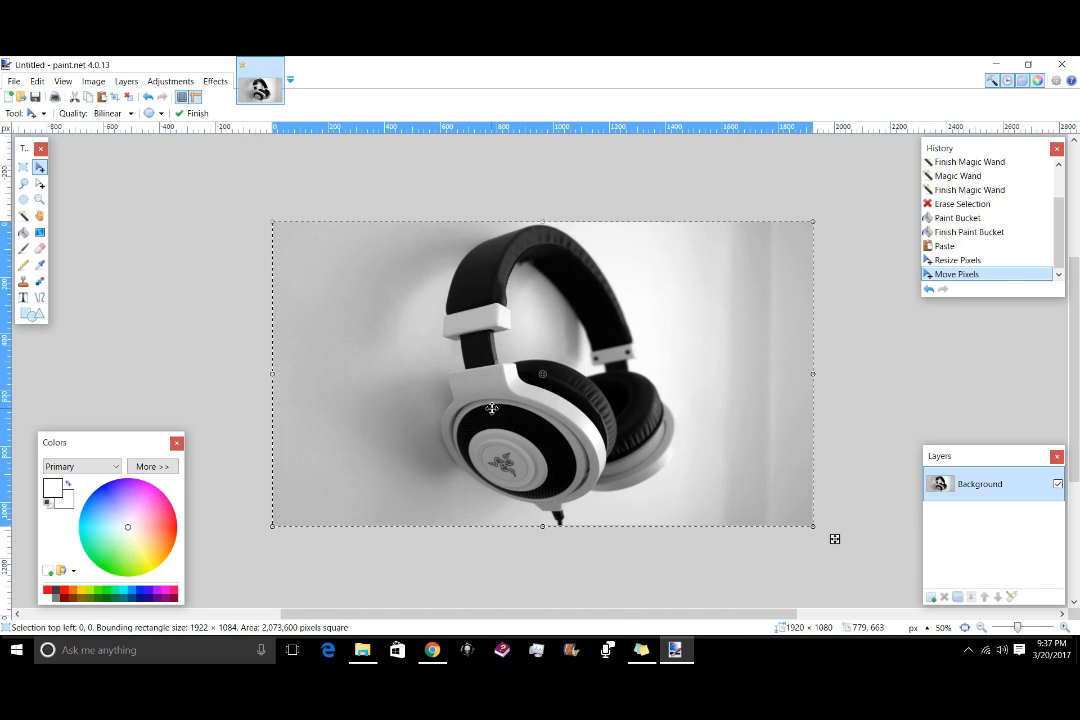
left_click(23, 297)
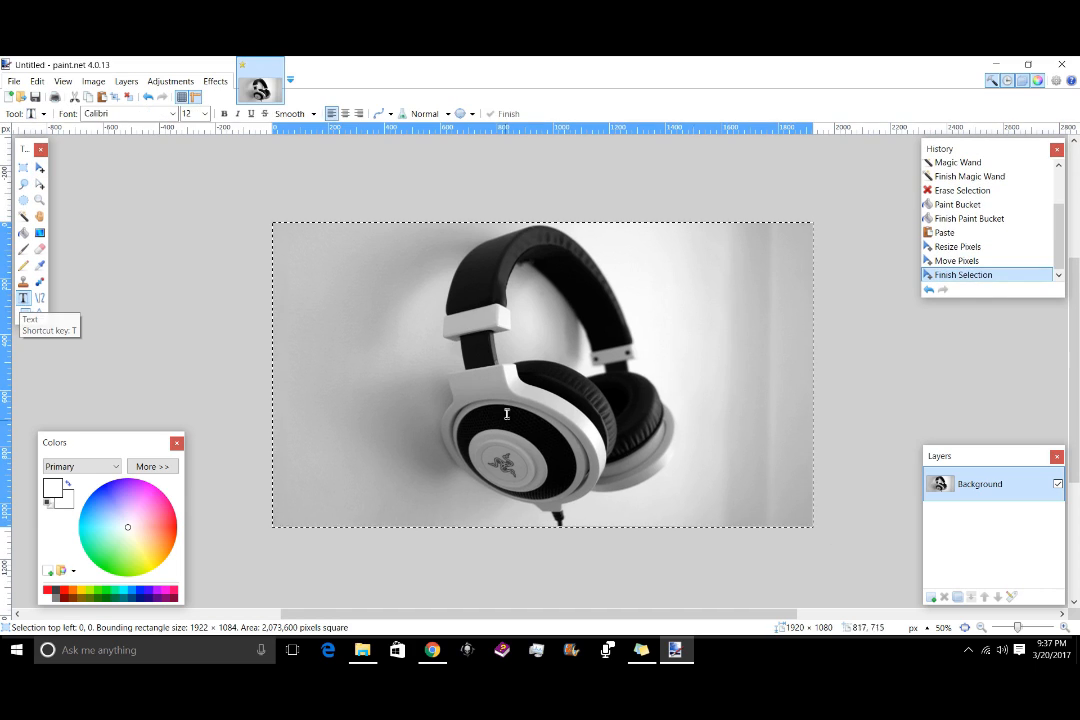
left_click(489, 338)
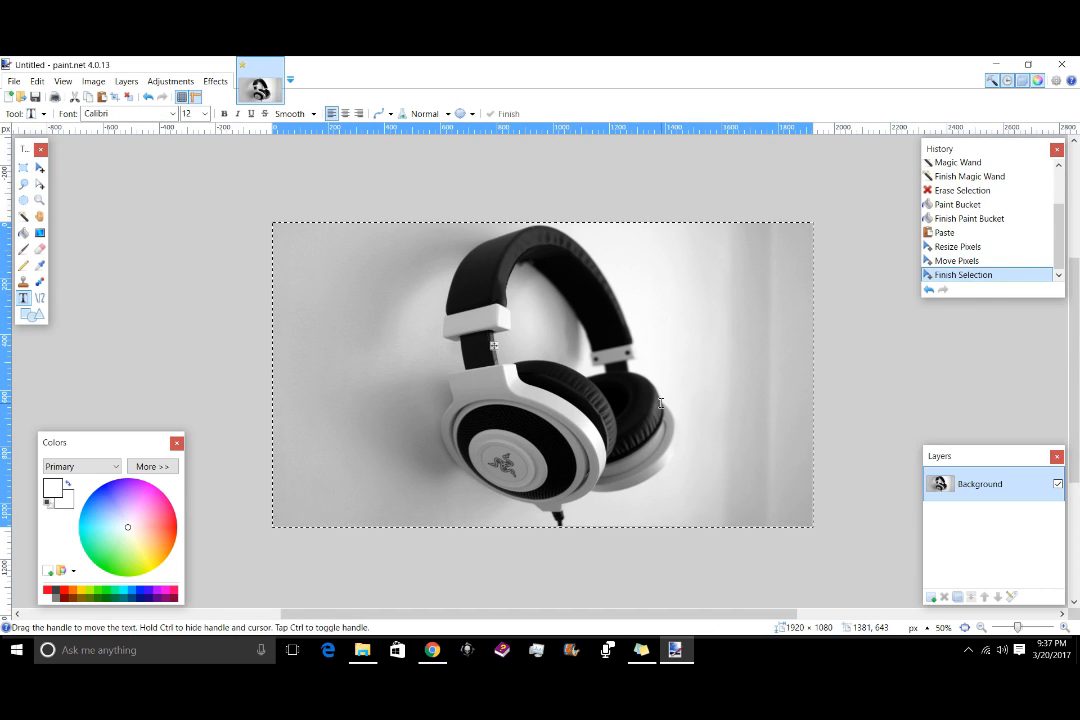
type("H")
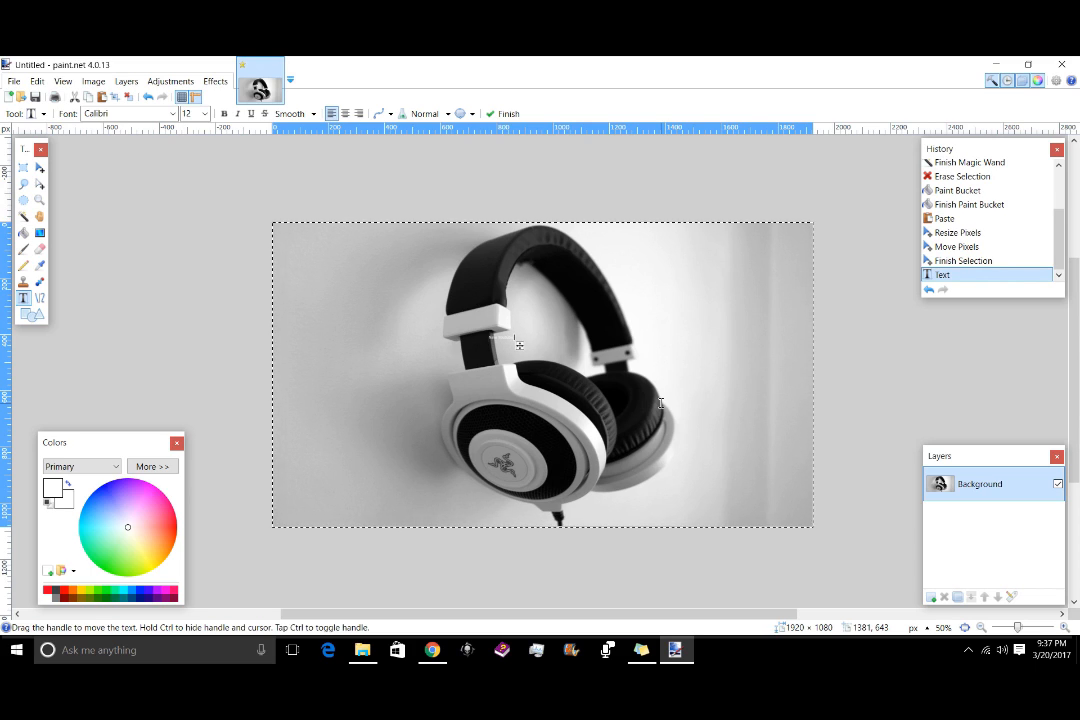
type("nes")
key("BackSpace")
key("BackSpace")
key("BackSpace")
key("BackSpace")
key("BackSpace")
key("BackSpace")
key("BackSpace")
key("BackSpace")
key("BackSpace")
key("BackSpace")
key("BackSpace")
key("BackSpace")
key("BackSpace")
key("BackSpace")
key("BackSpace")
key("BackSpace")
Step: Add a new layer above the background and start a text on it with font size 48
left_click(931, 596)
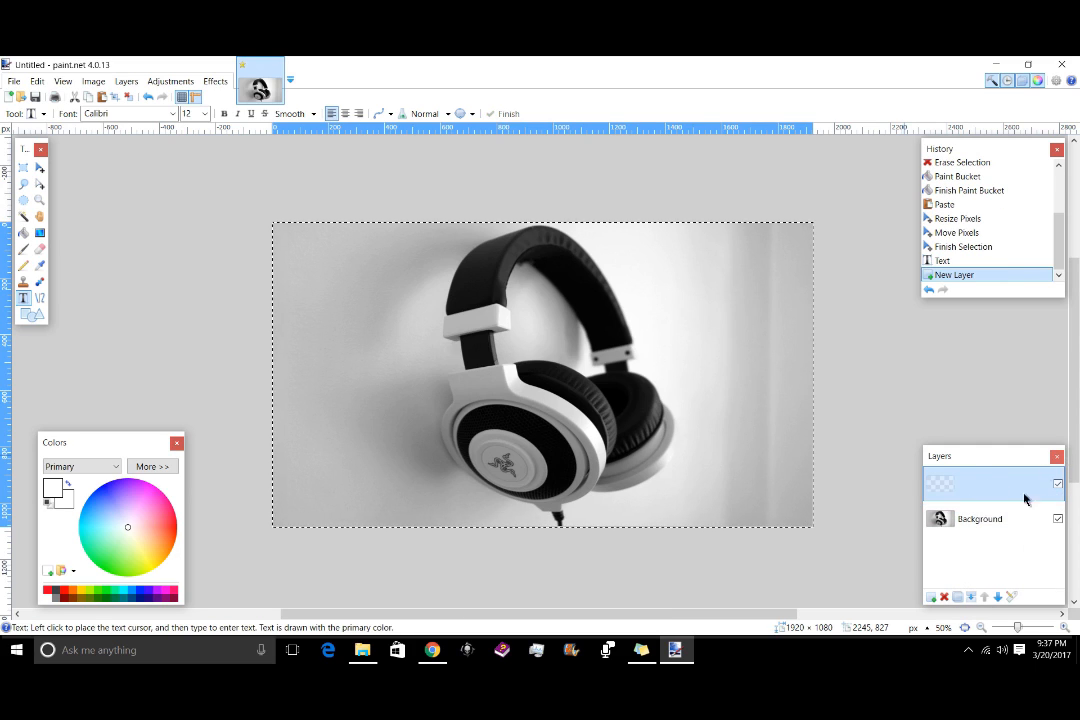
left_click(531, 358)
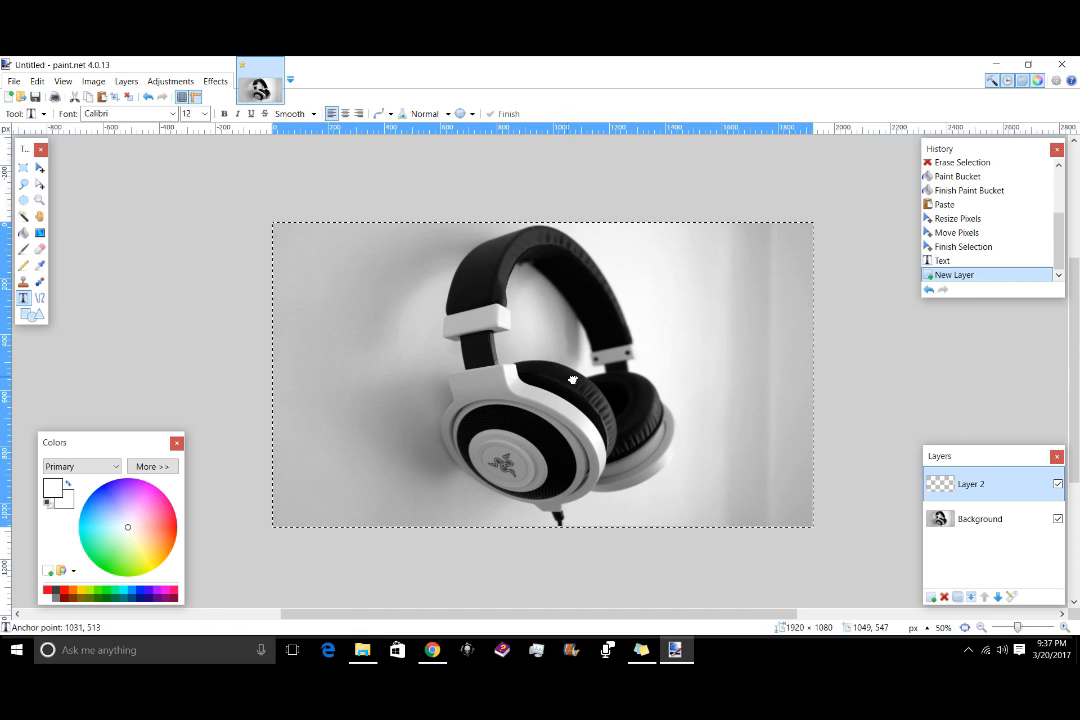
left_click(719, 437)
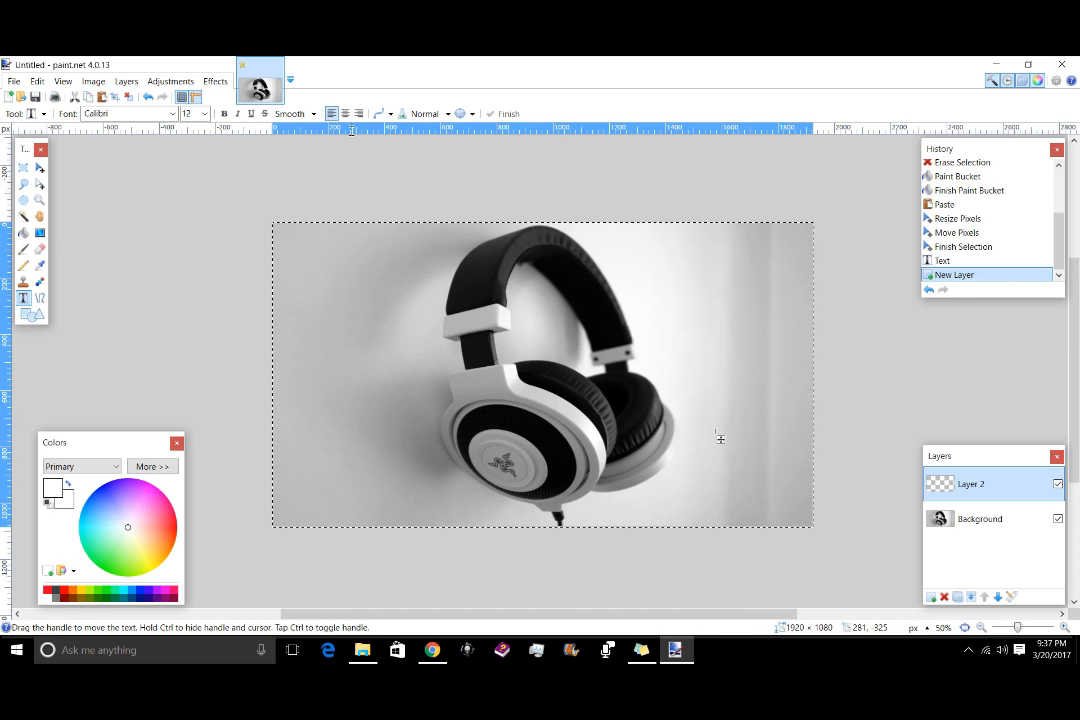
left_click(205, 113)
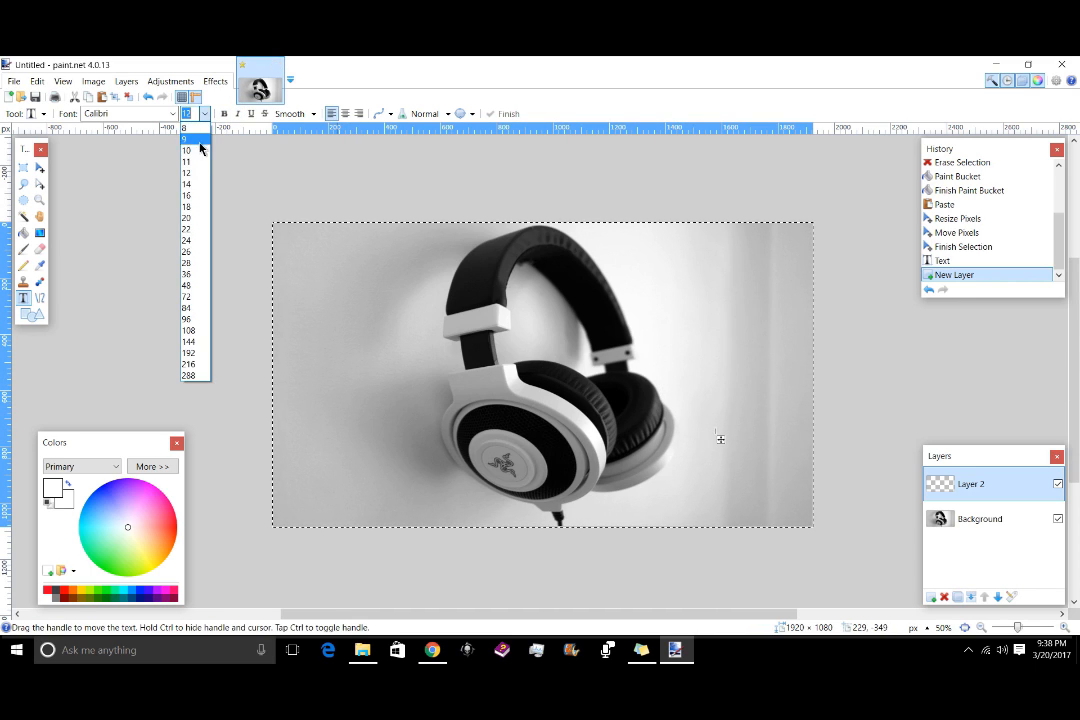
left_click(193, 290)
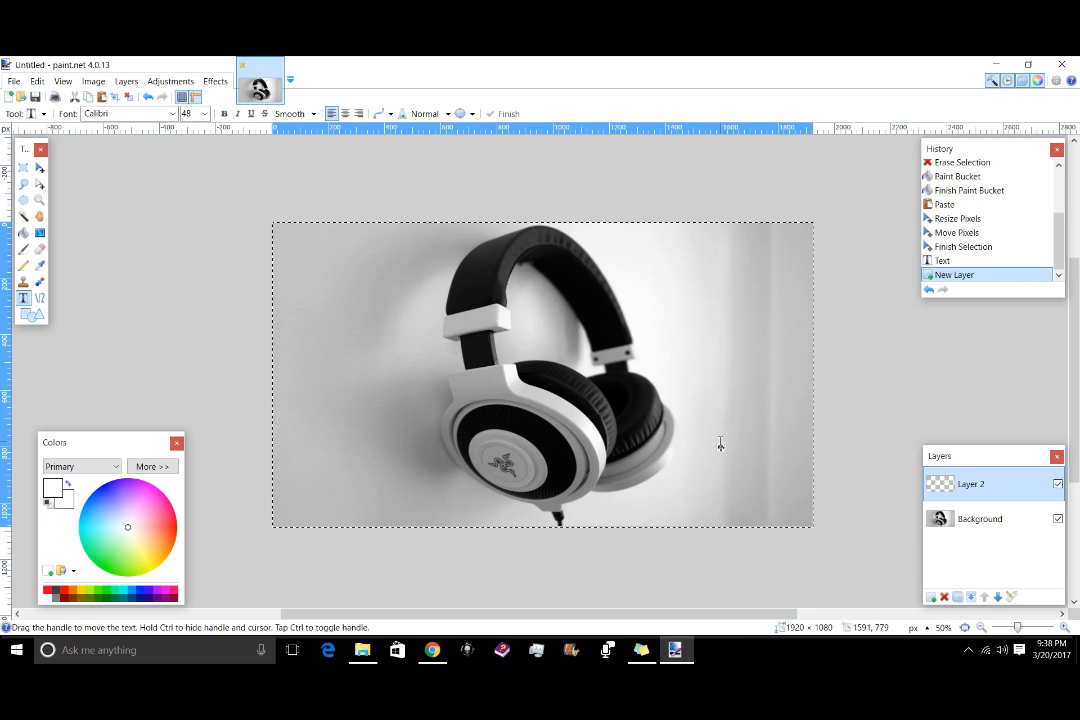
Step: Write "New Thumbnail" on the new layer and move the text over the headphones' ear cup
type("New Thumba")
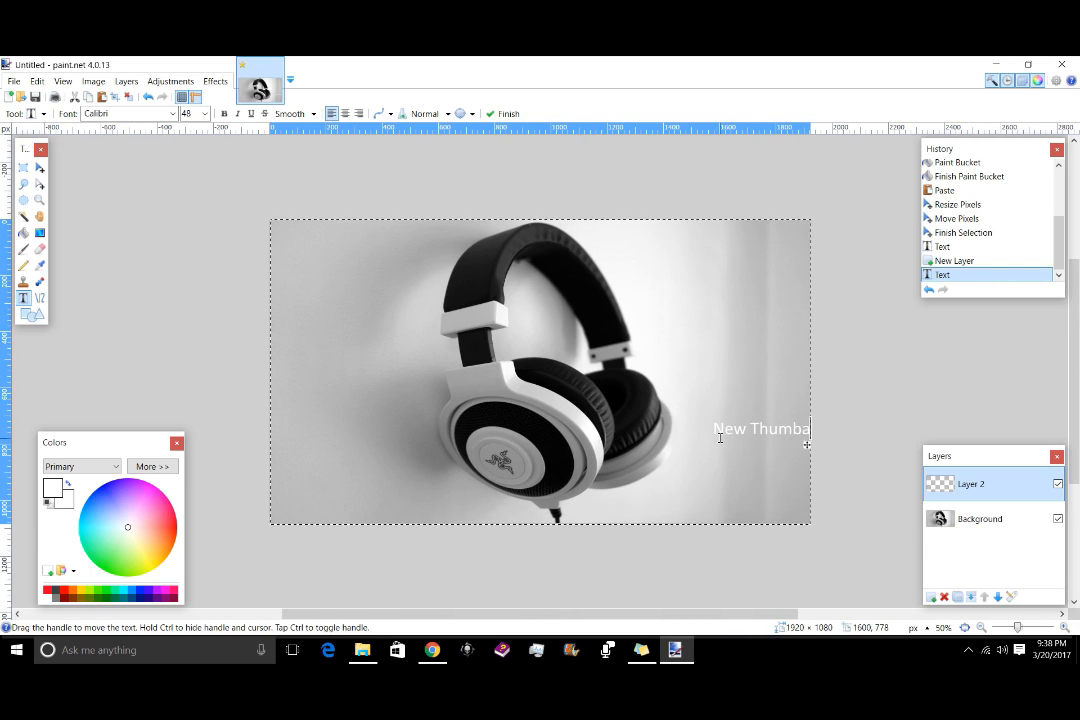
key("BackSpace")
key("BackSpace")
left_click_drag(786, 444, 516, 428)
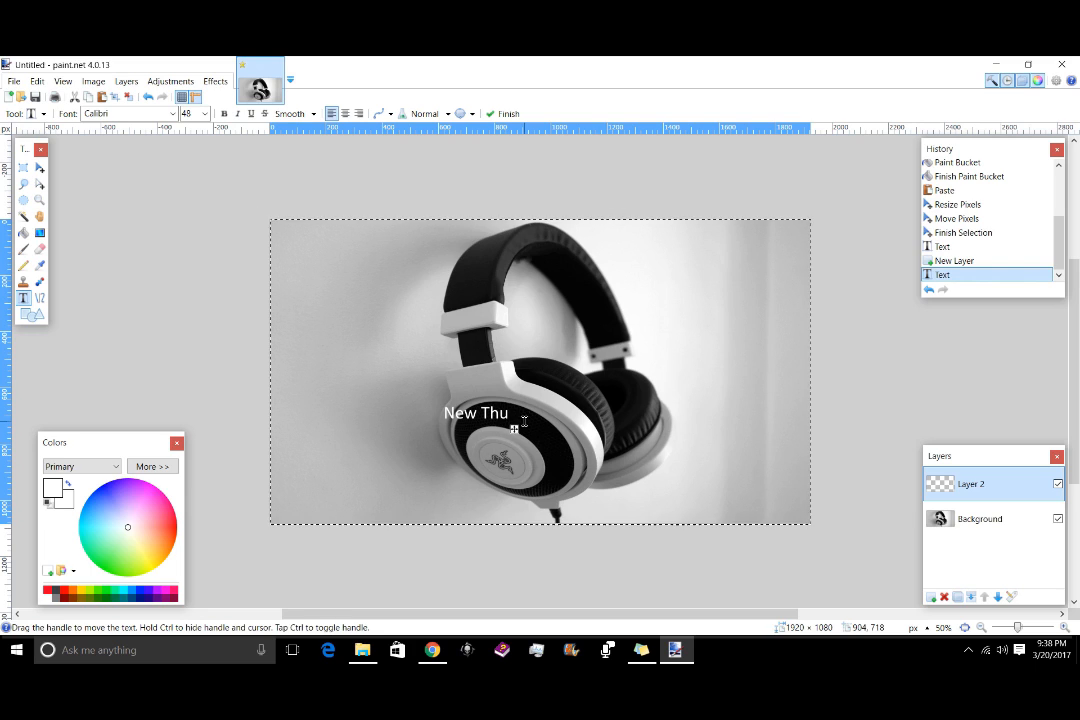
type("mbnail")
type(" E")
key("BackSpace")
key("BackSpace")
left_click_drag(566, 428, 582, 410)
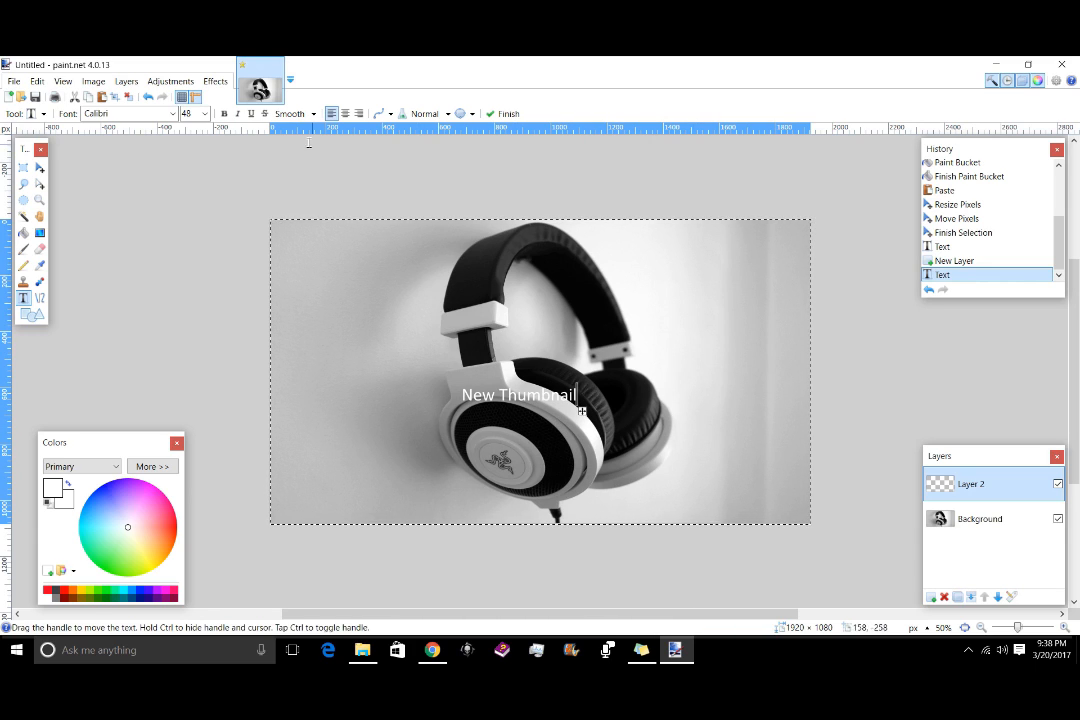
Step: Enlarge the "New Thumbnail" text to size 108 and move it up across the middle of the headband
left_click(204, 113)
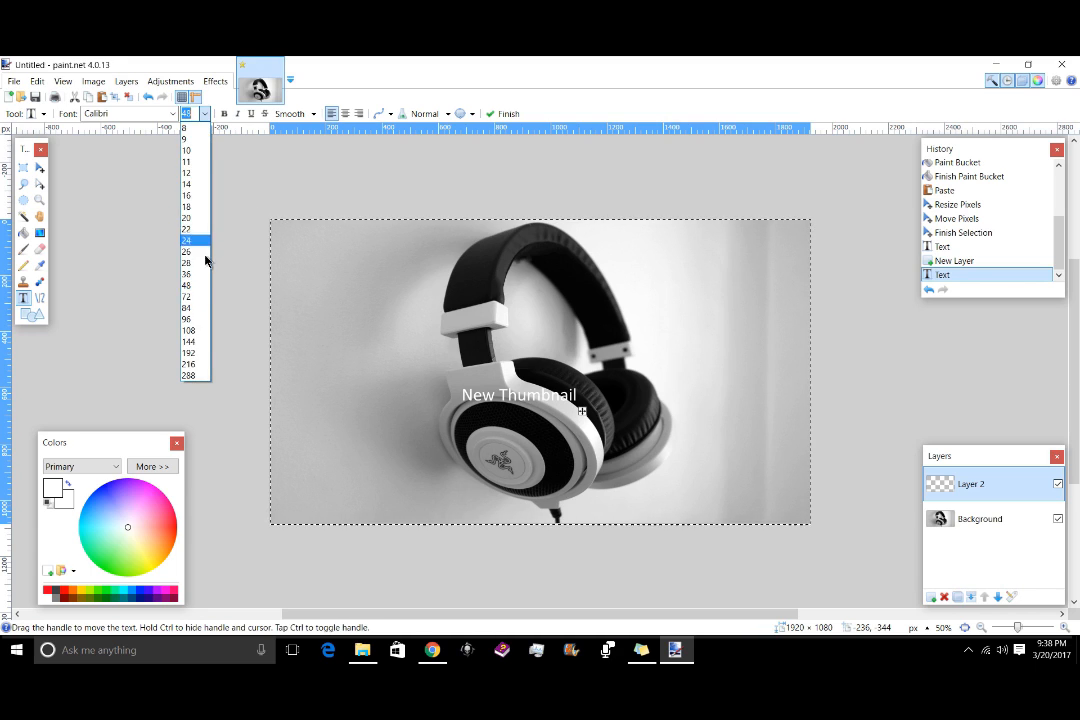
left_click(198, 330)
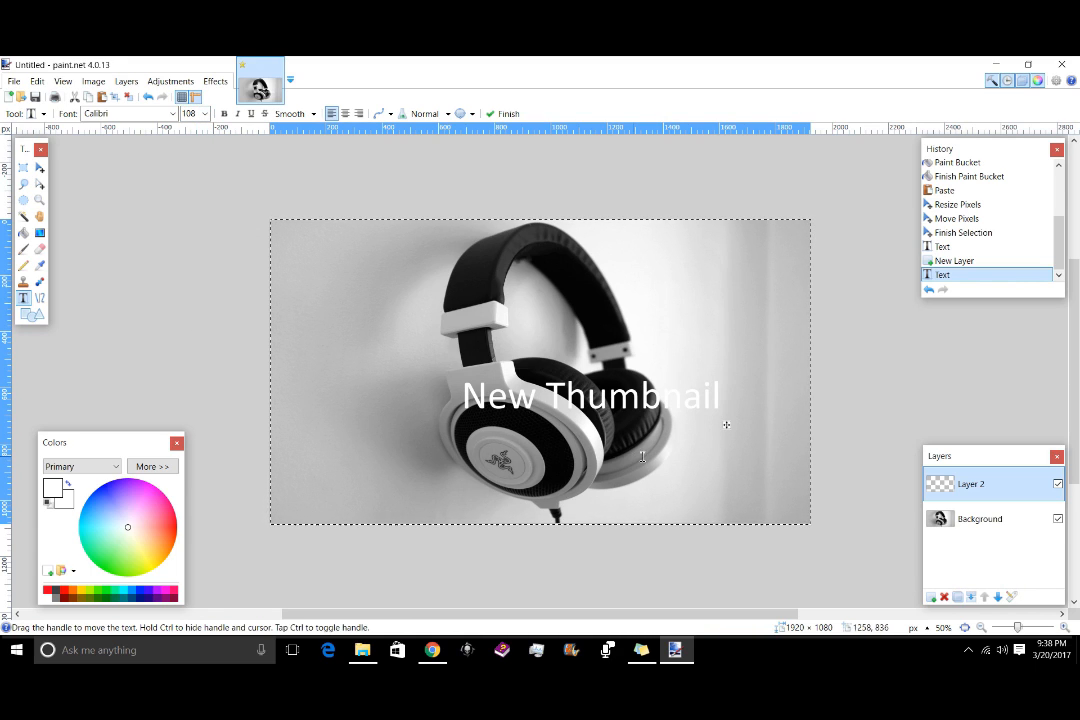
left_click_drag(727, 425, 660, 359)
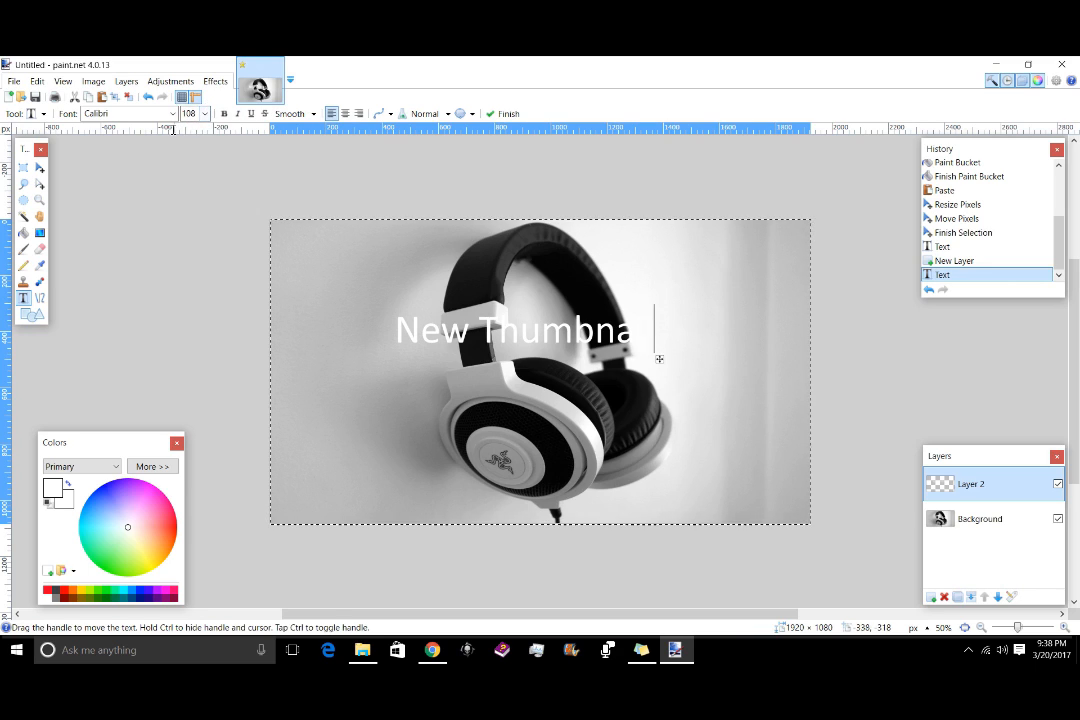
Step: Delete the white "New Thumbnail" text while keeping the text entry on Layer 2 active
key("BackSpace")
key("BackSpace")
key("BackSpace")
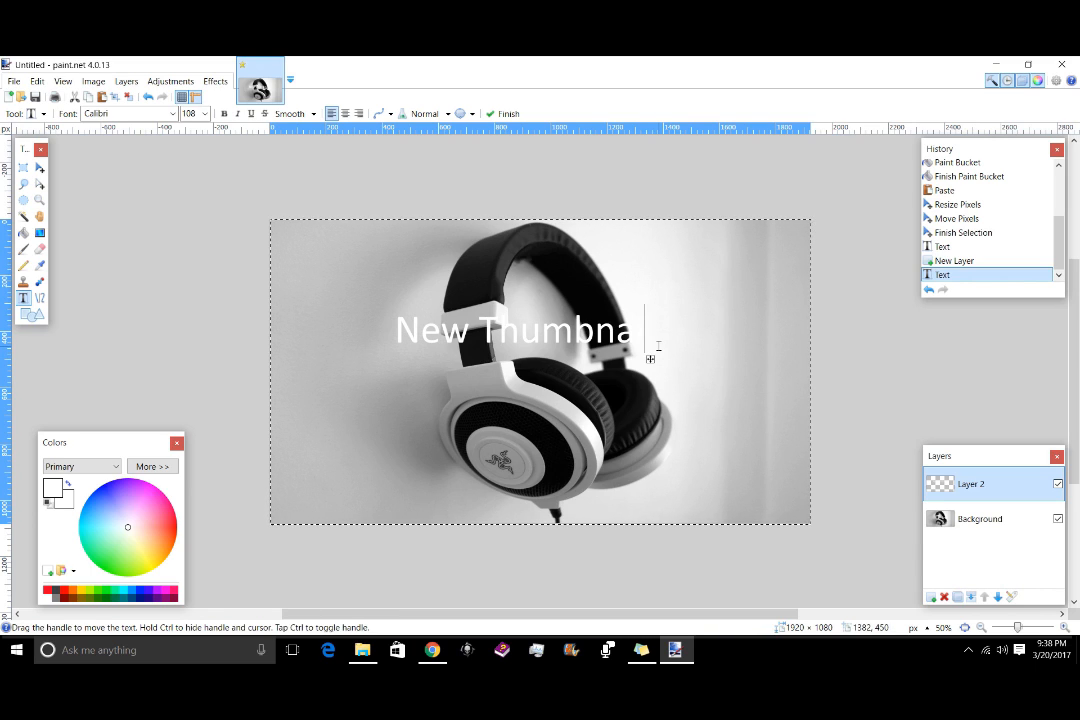
key("BackSpace")
key("BackSpace")
key("BackSpace")
key("BackSpace")
key("BackSpace")
key("BackSpace")
key("BackSpace")
key("BackSpace")
key("BackSpace")
key("BackSpace")
key("BackSpace")
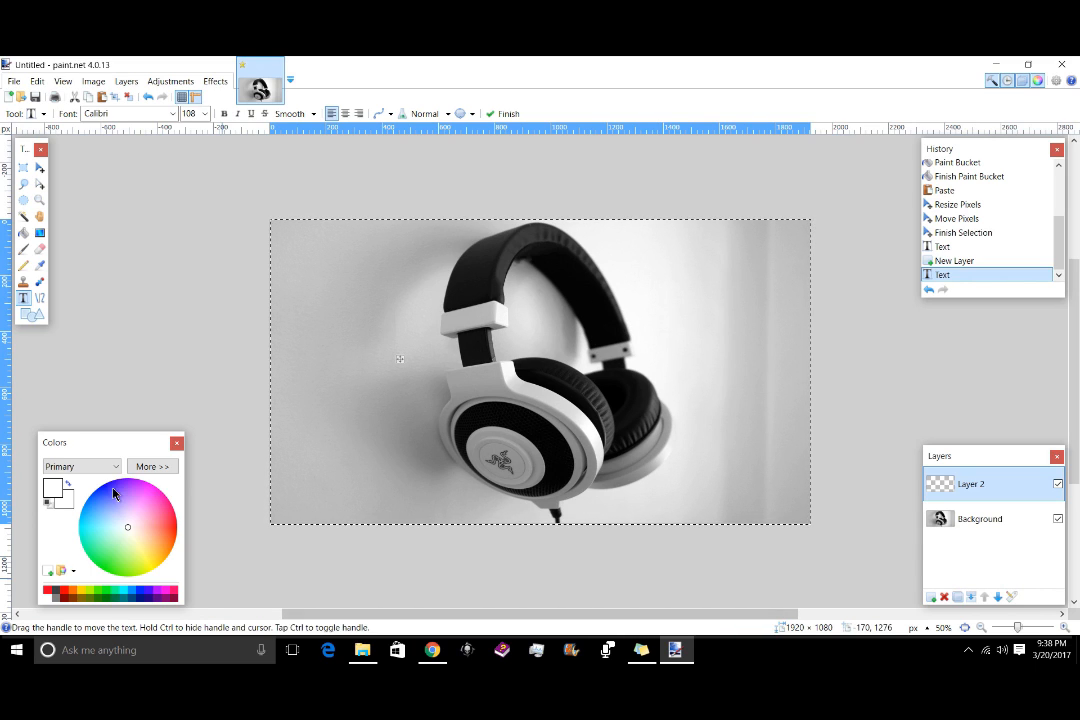
Step: Set the primary color to bright red and write "New Thumbnail" again across the headband
left_click_drag(142, 547, 169, 553)
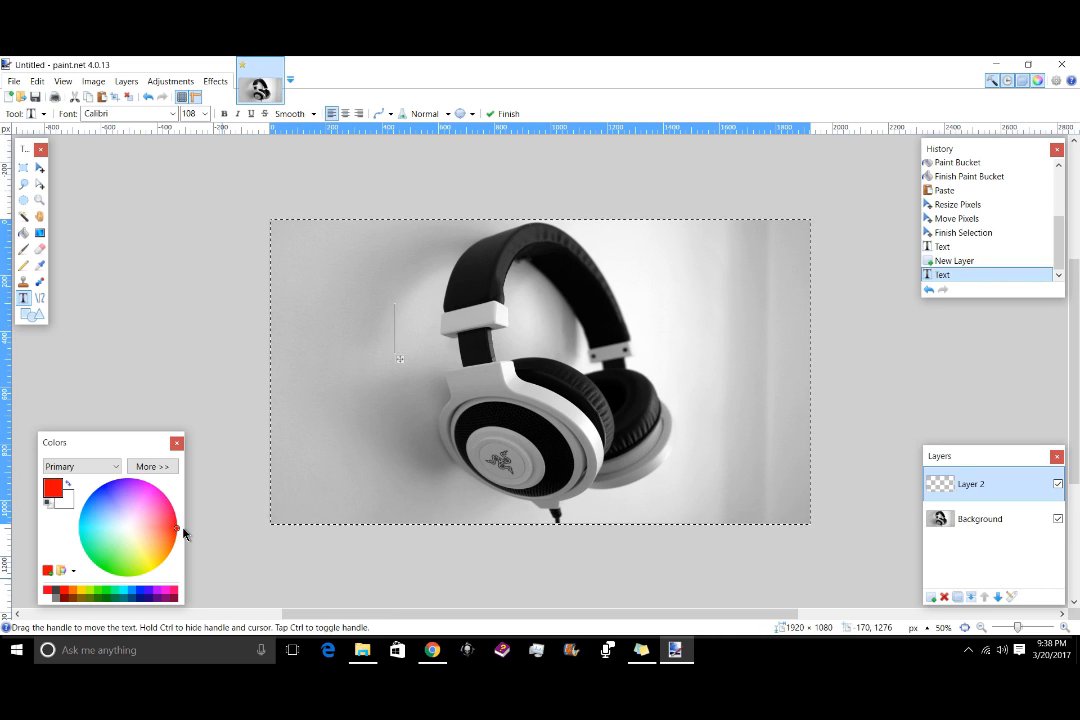
type("Ne w")
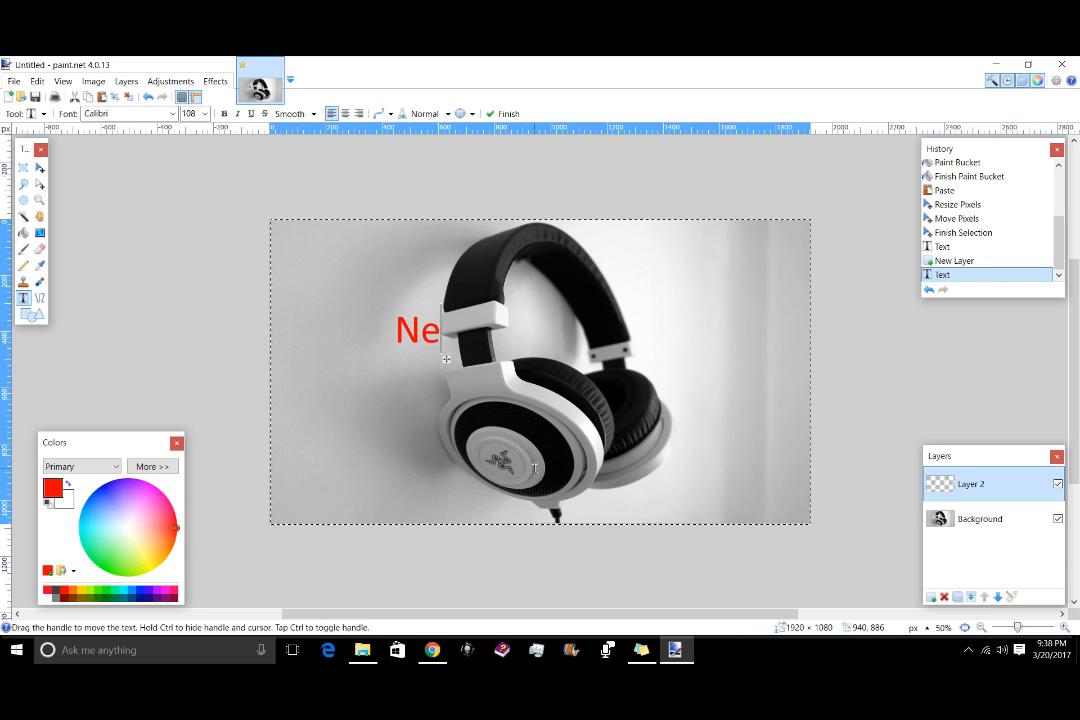
key("BackSpace")
key("BackSpace")
type("w Thumb")
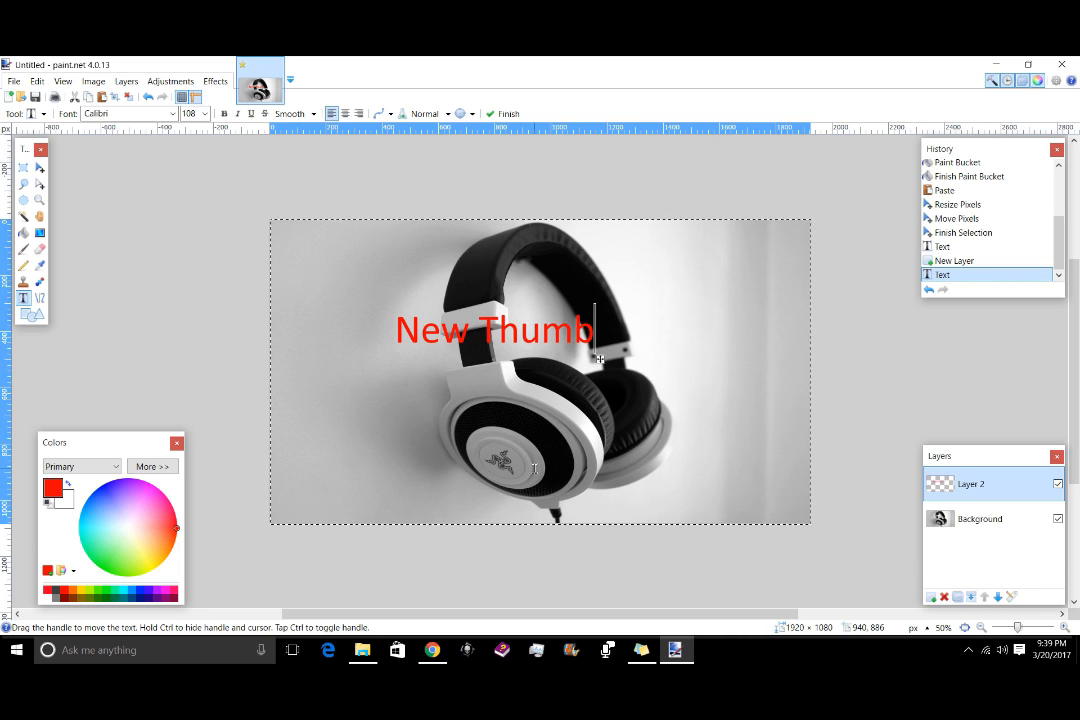
type("nail")
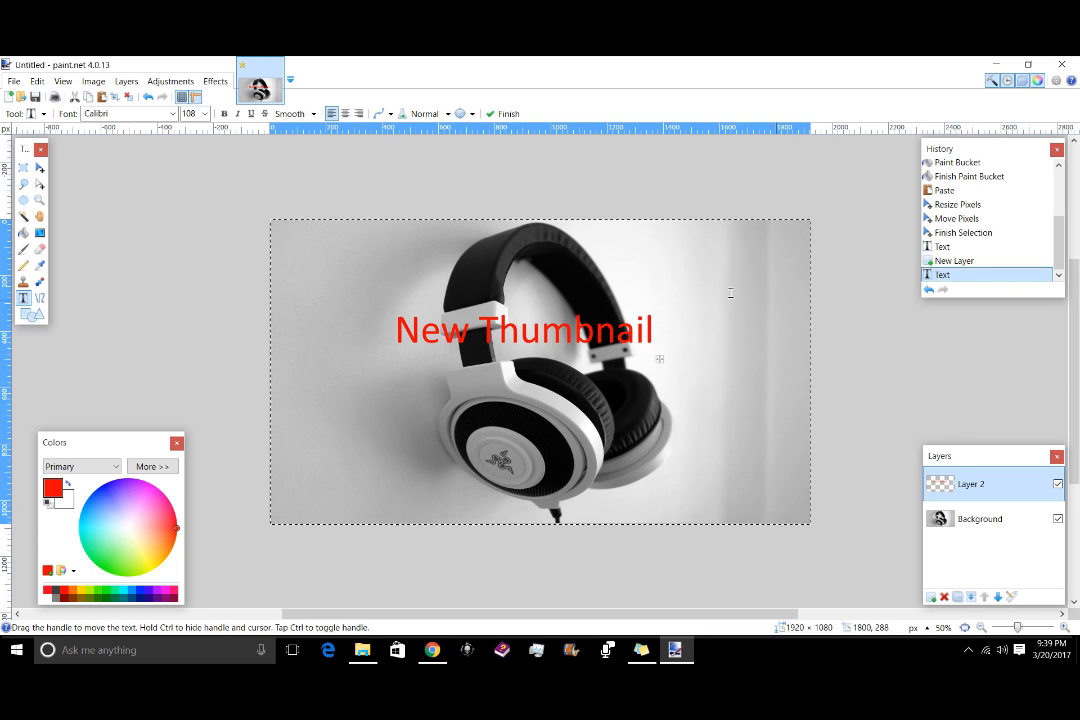
Step: Change the title's font to Good Times and move the text left and slightly up so it fits inside the image
left_click(171, 113)
scroll(168, 300, "down", 15)
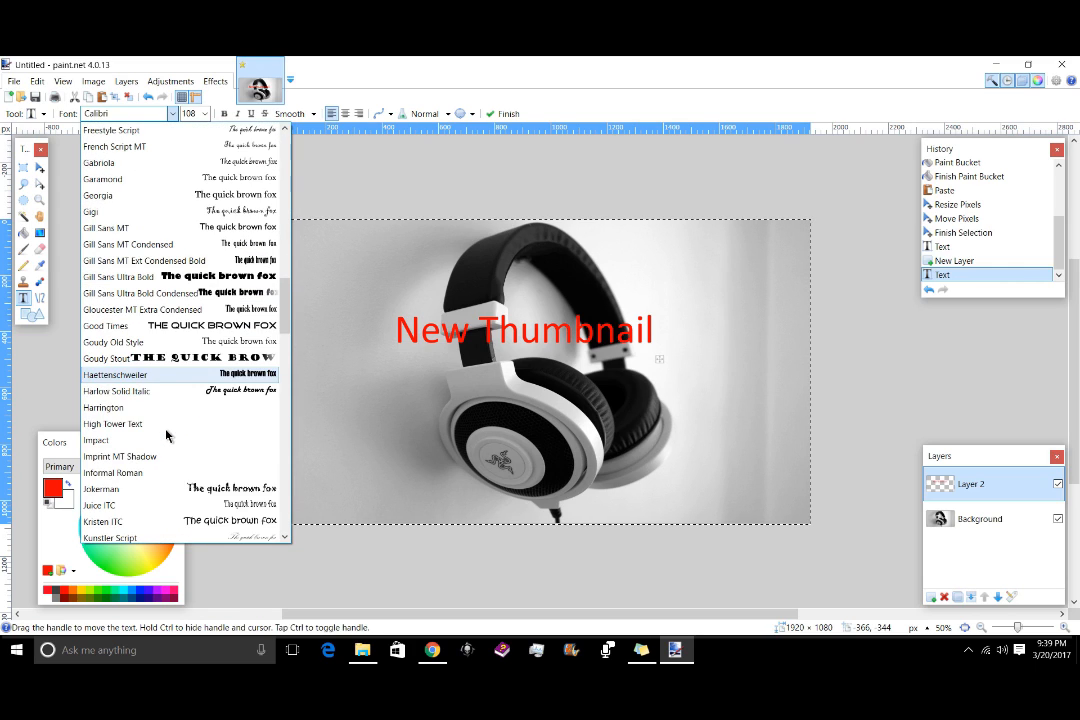
left_click(163, 323)
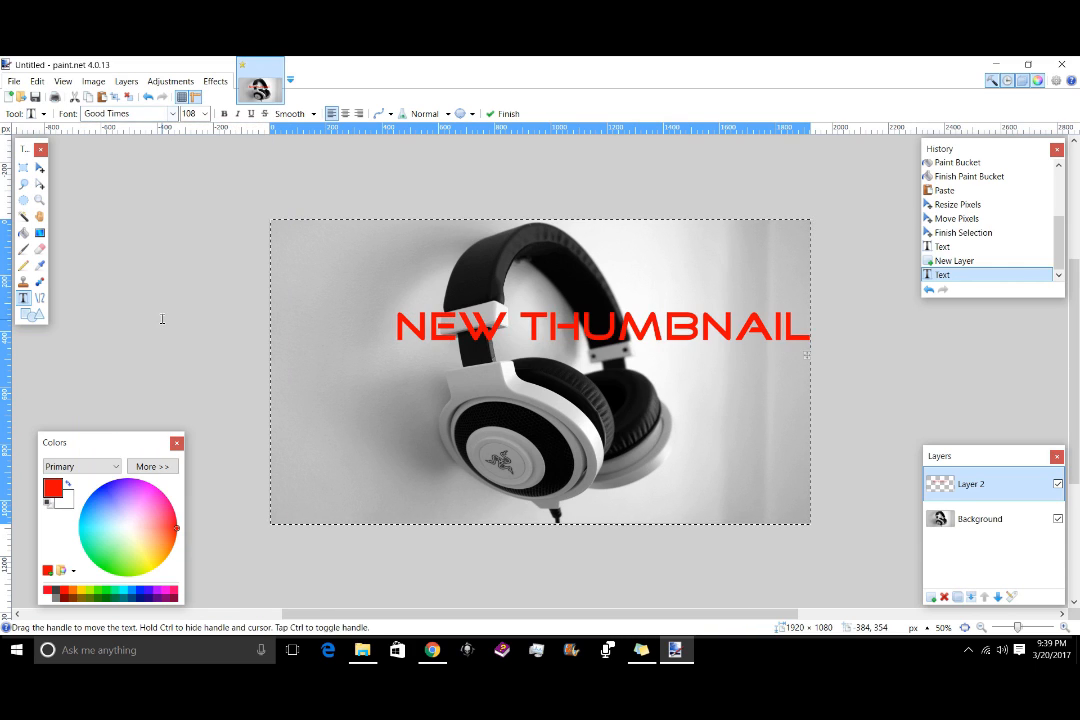
left_click_drag(806, 355, 754, 334)
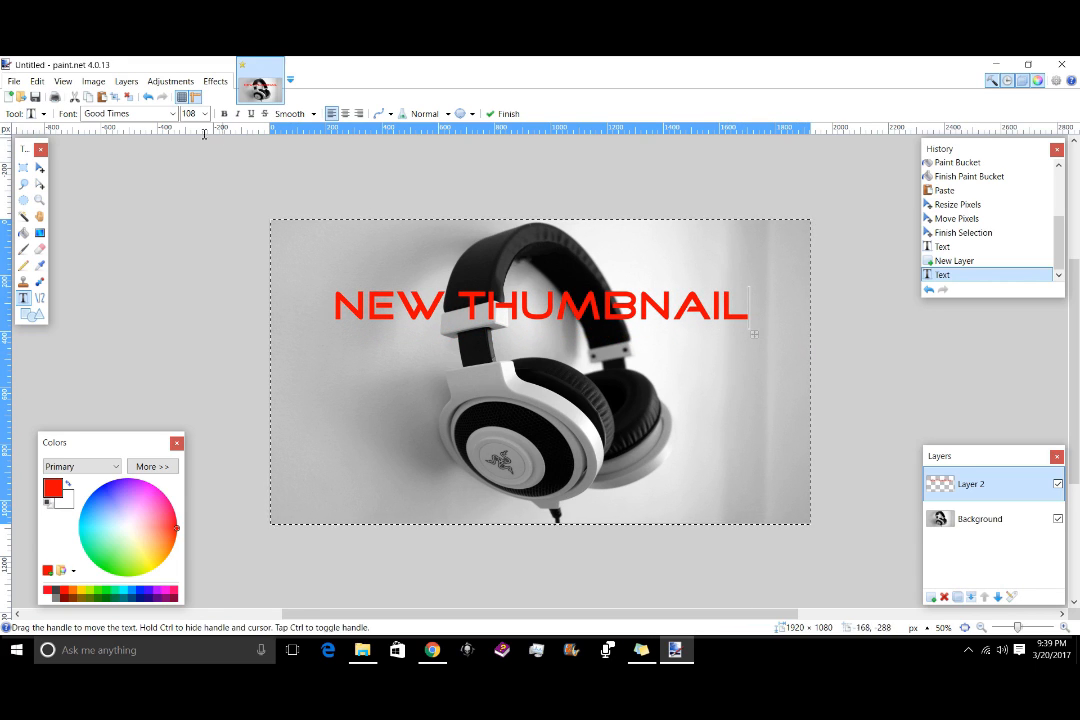
Step: Try the Goudy Stout font on the title and return it to Good Times
left_click(175, 114)
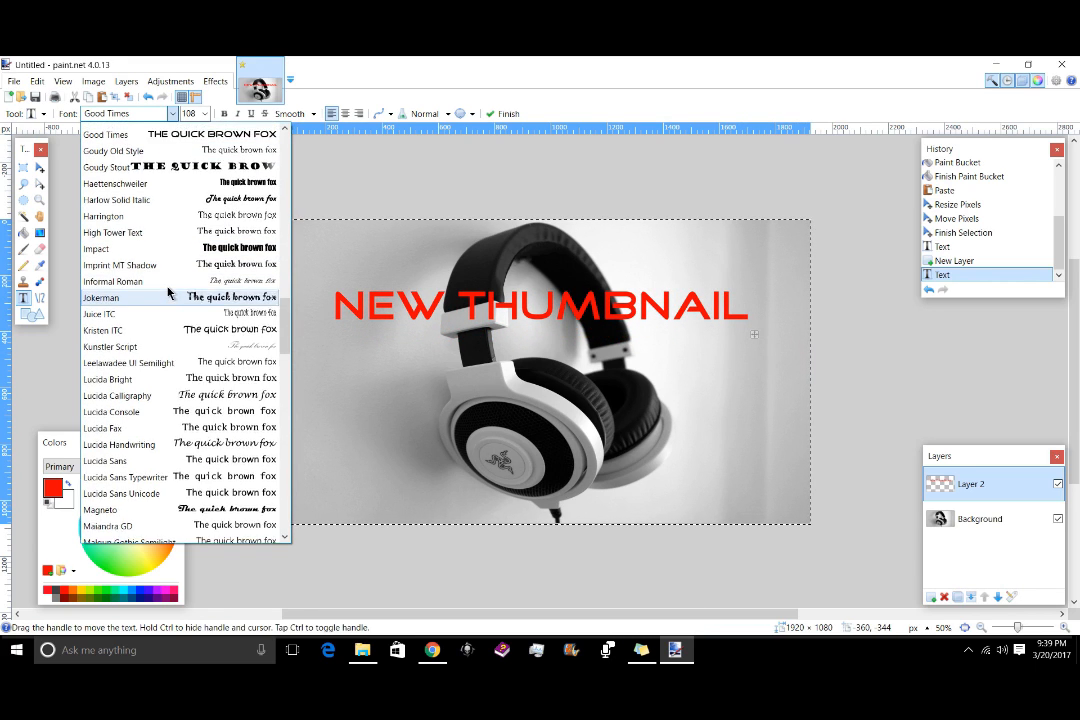
scroll(208, 284, "up", 1)
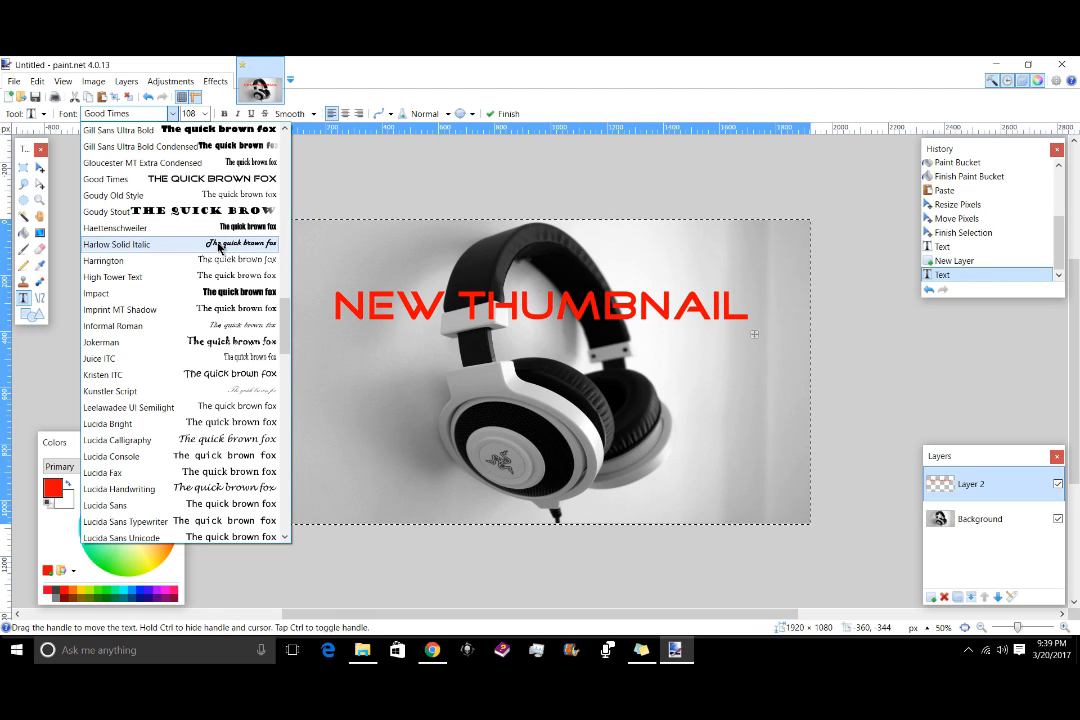
scroll(207, 310, "down", 1)
scroll(205, 358, "up", 1)
scroll(205, 358, "up", 2)
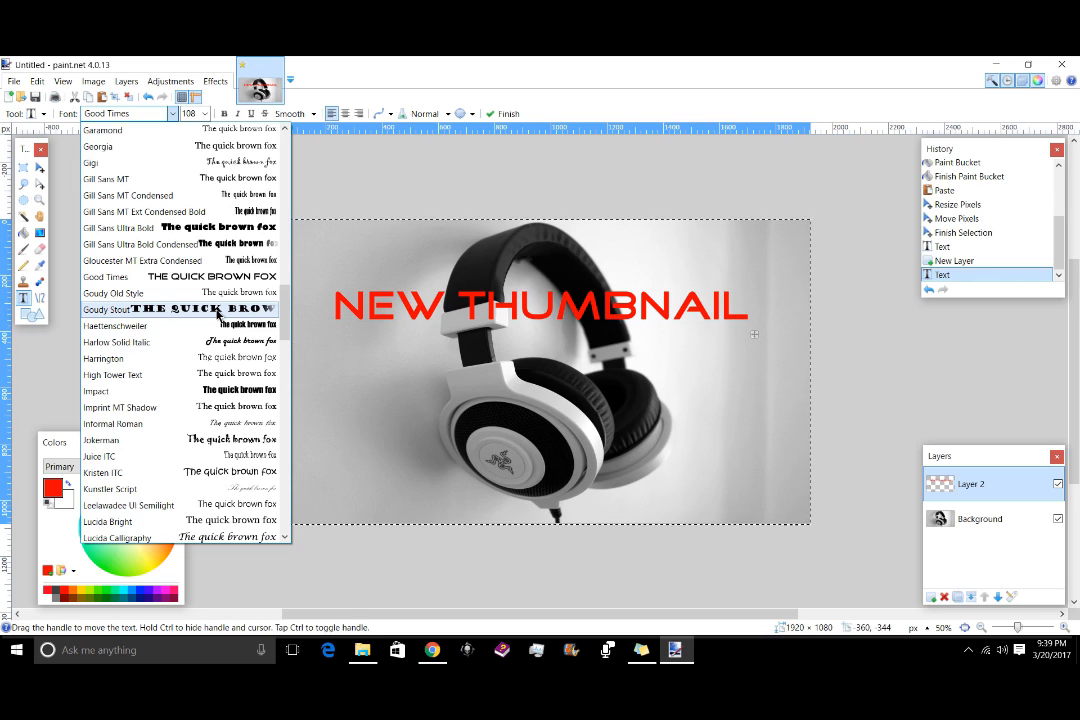
left_click(216, 309)
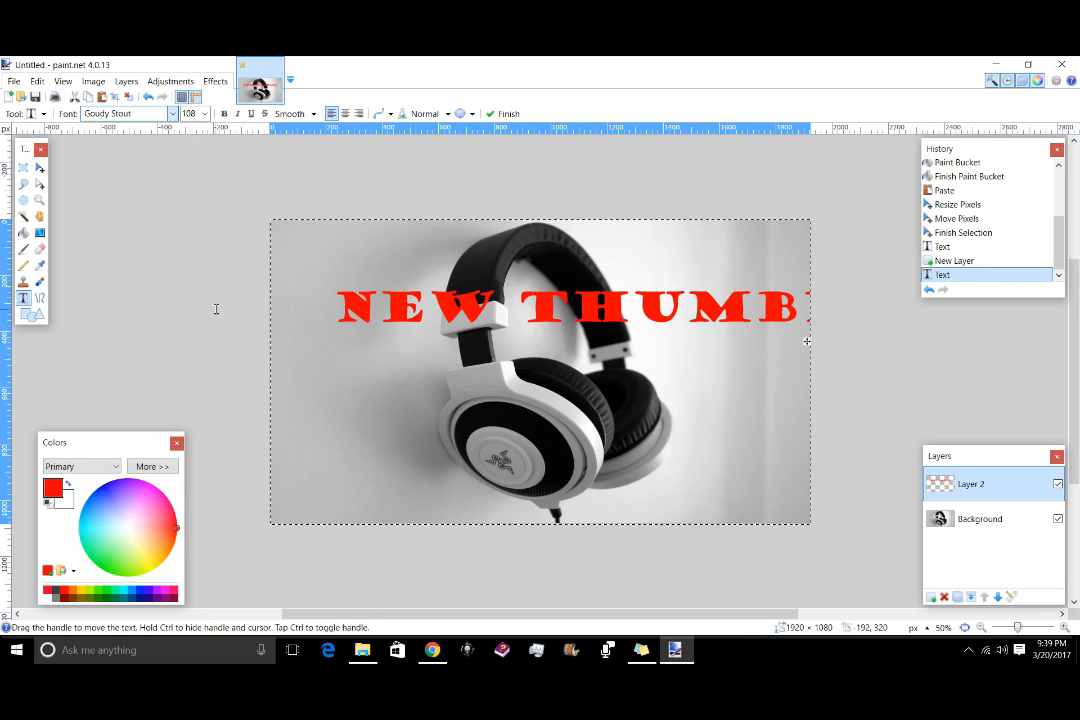
left_click(173, 113)
scroll(195, 340, "up", 6)
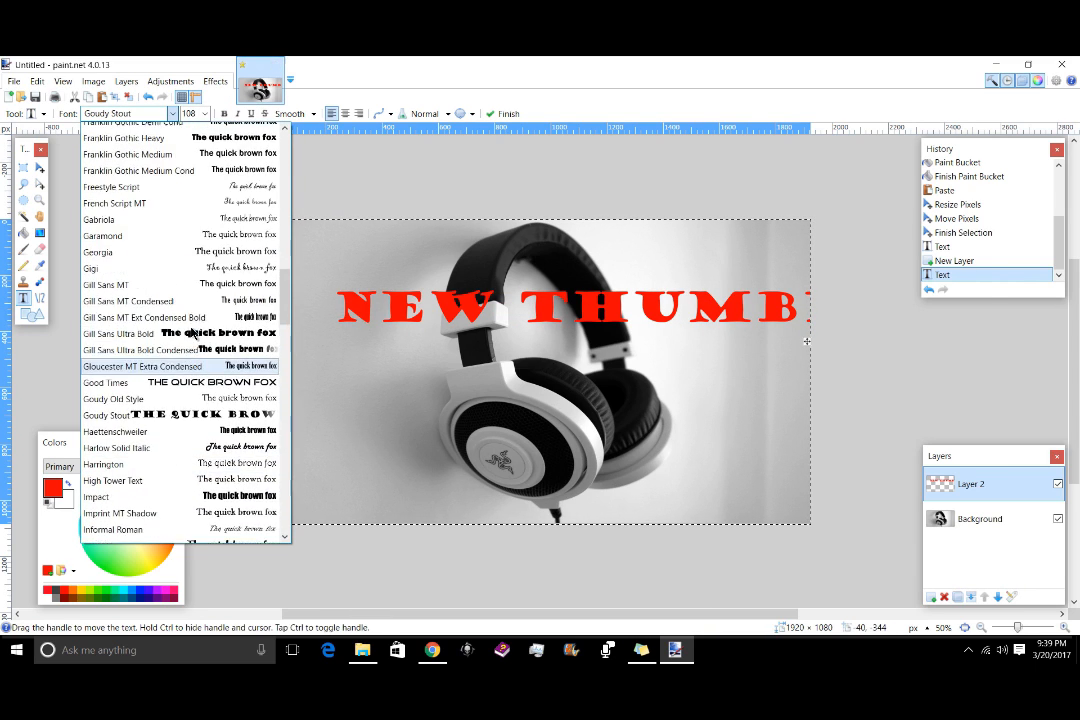
left_click(224, 390)
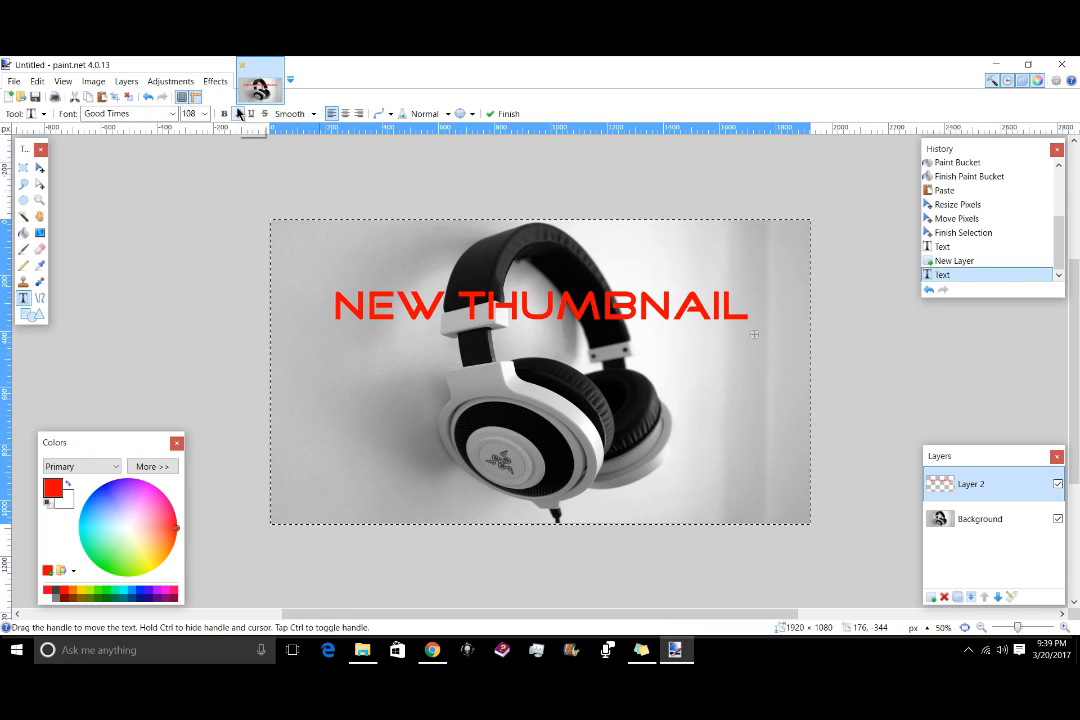
Step: Center-align the title text and move it back across the headband, inside the image
left_click(346, 114)
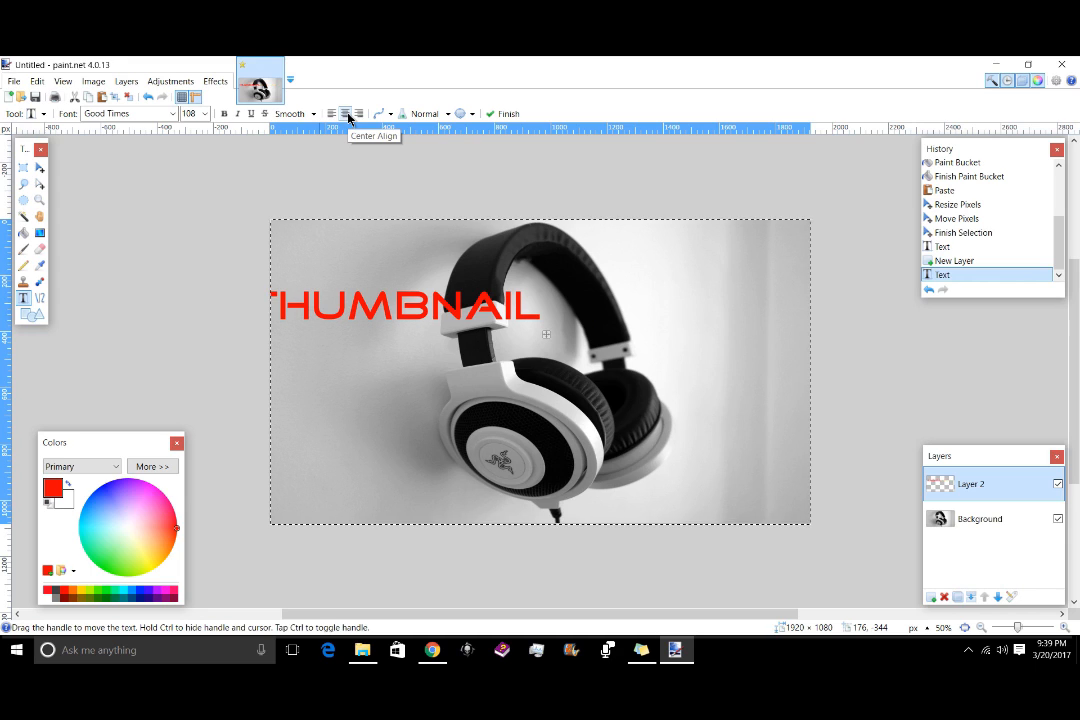
left_click_drag(546, 334, 746, 329)
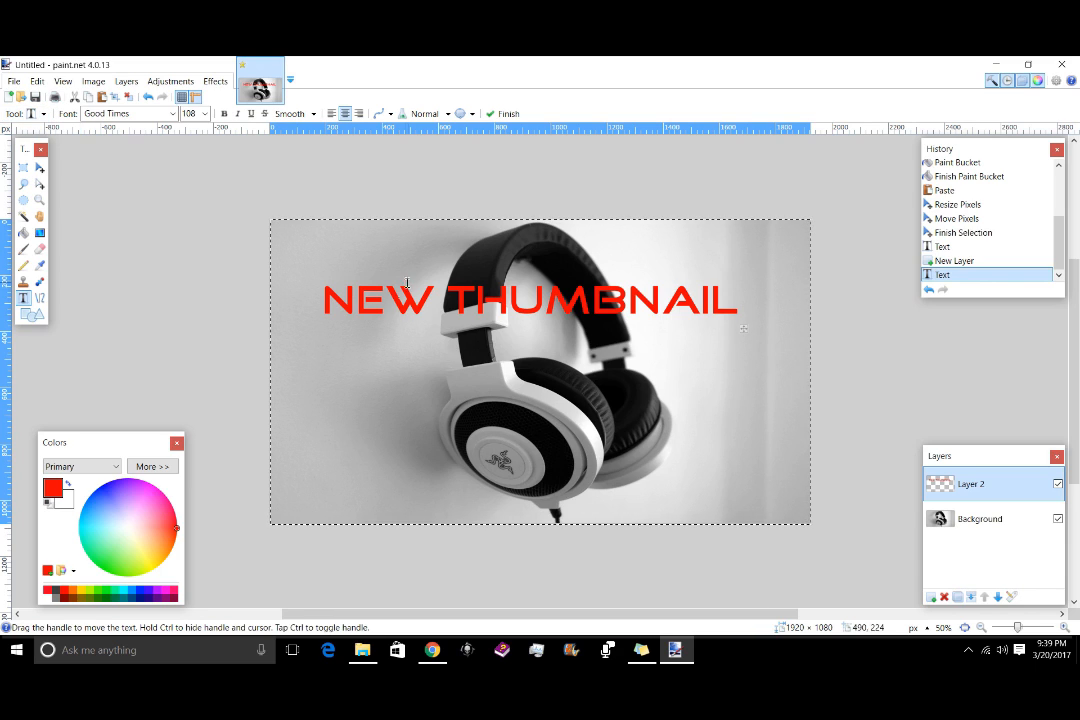
Step: Add a new layer above the title and copy the FB Logo image from the Thumbnail > Logos folder in File Explorer
left_click(931, 598)
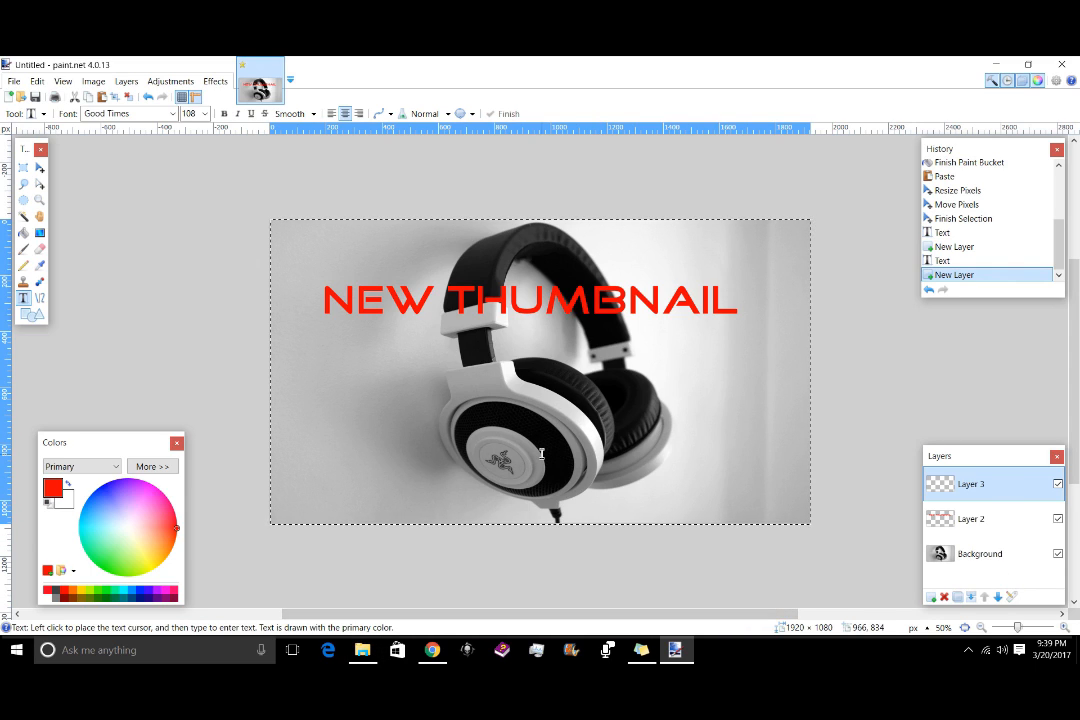
left_click(362, 650)
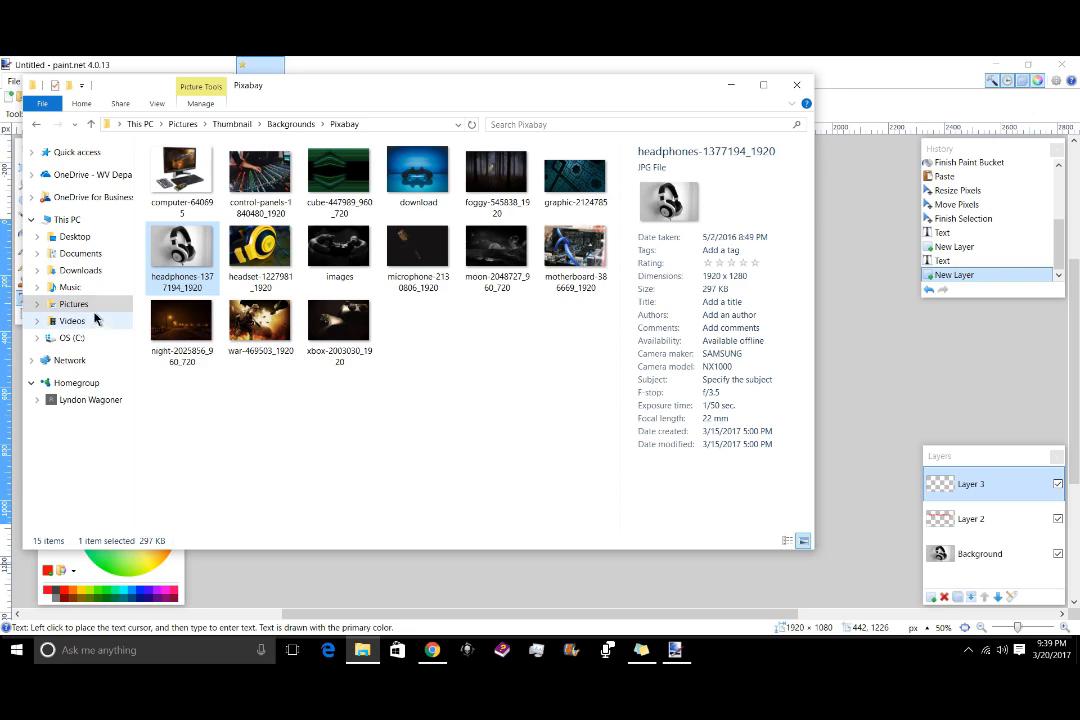
left_click(232, 124)
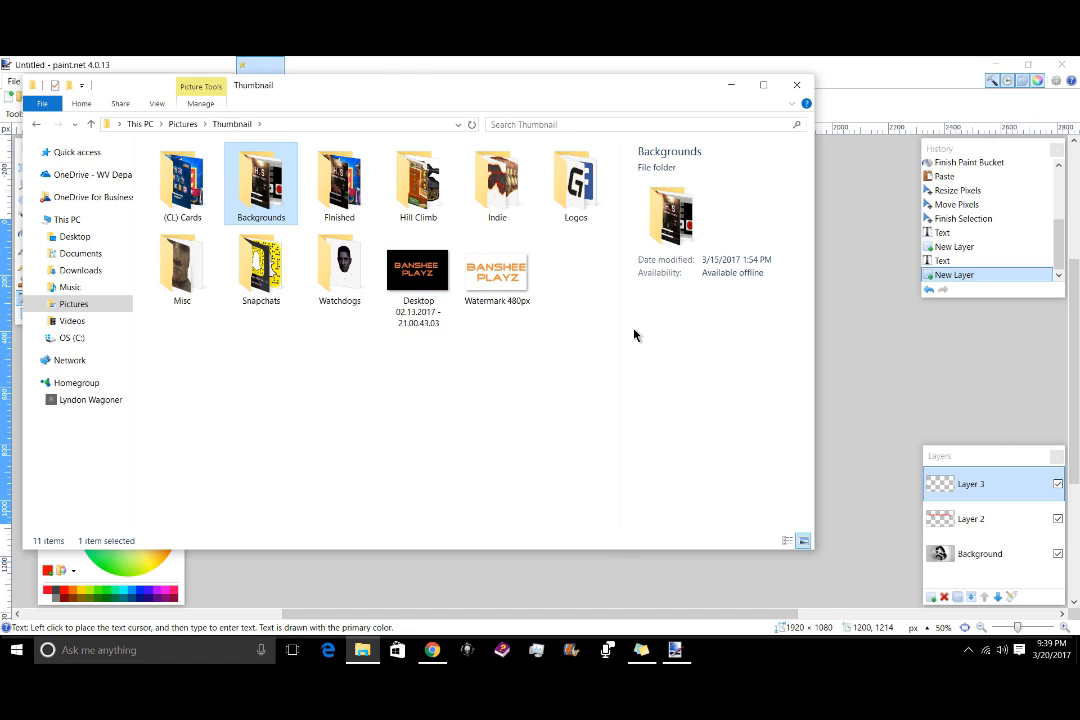
left_click(573, 211)
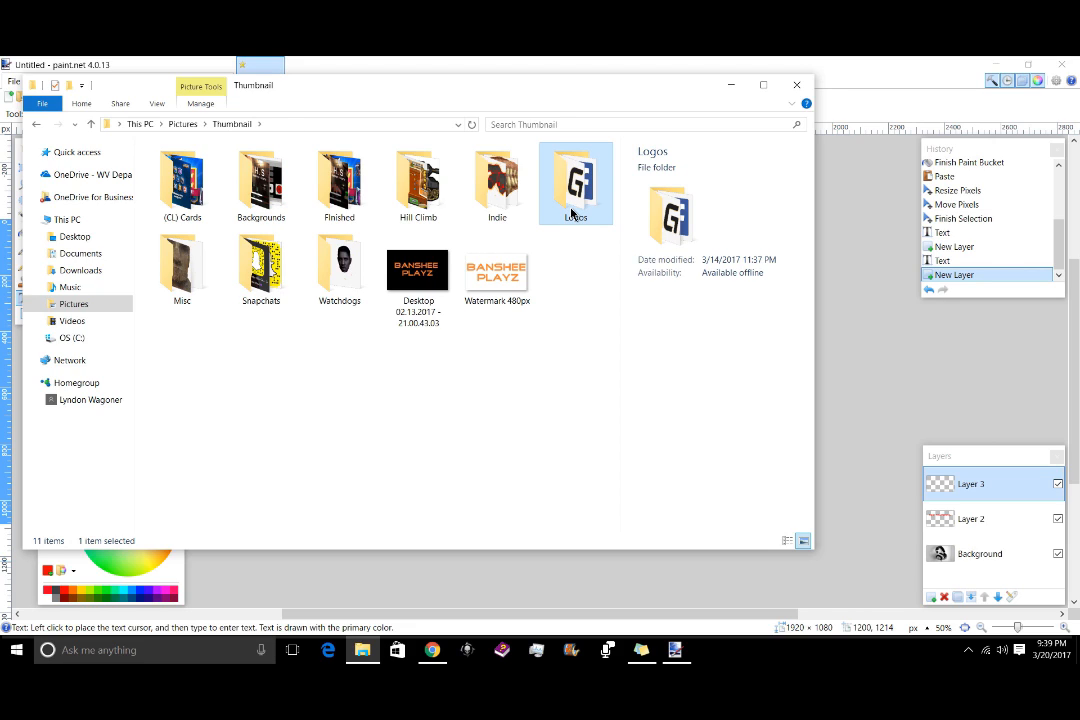
double_click(573, 211)
left_click(279, 201)
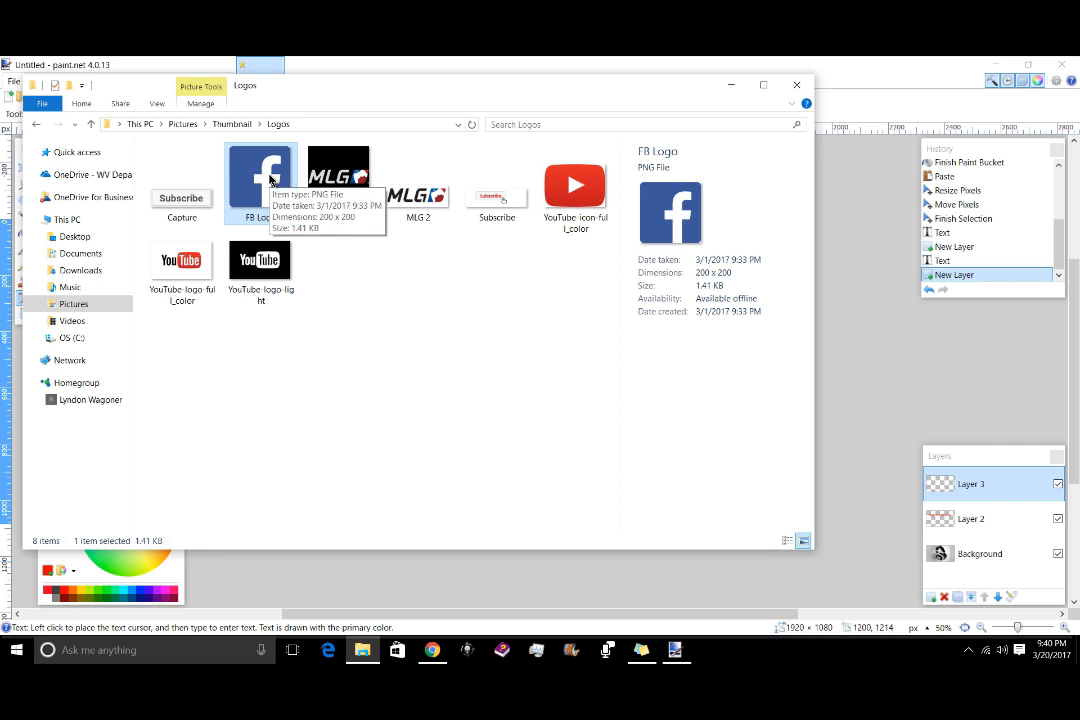
Step: Paste the FB logo onto Layer 3 of the paint.net thumbnail and move it over the lower part of the front ear cup
left_click(676, 650)
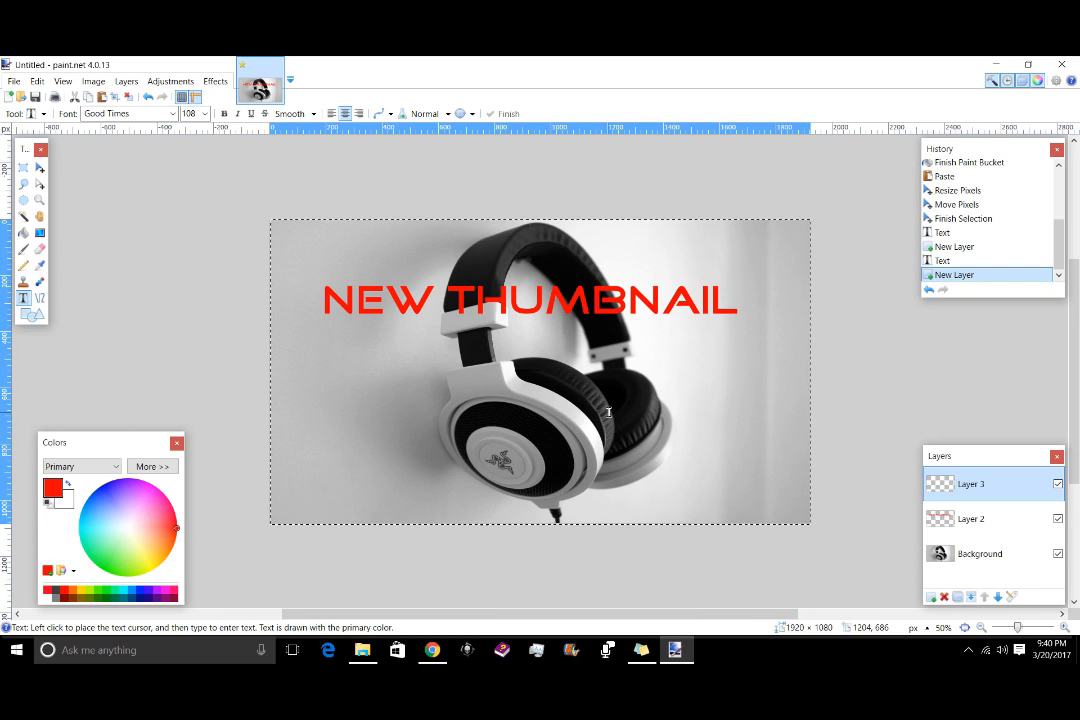
key("ctrl+v")
left_click_drag(286, 275, 428, 436)
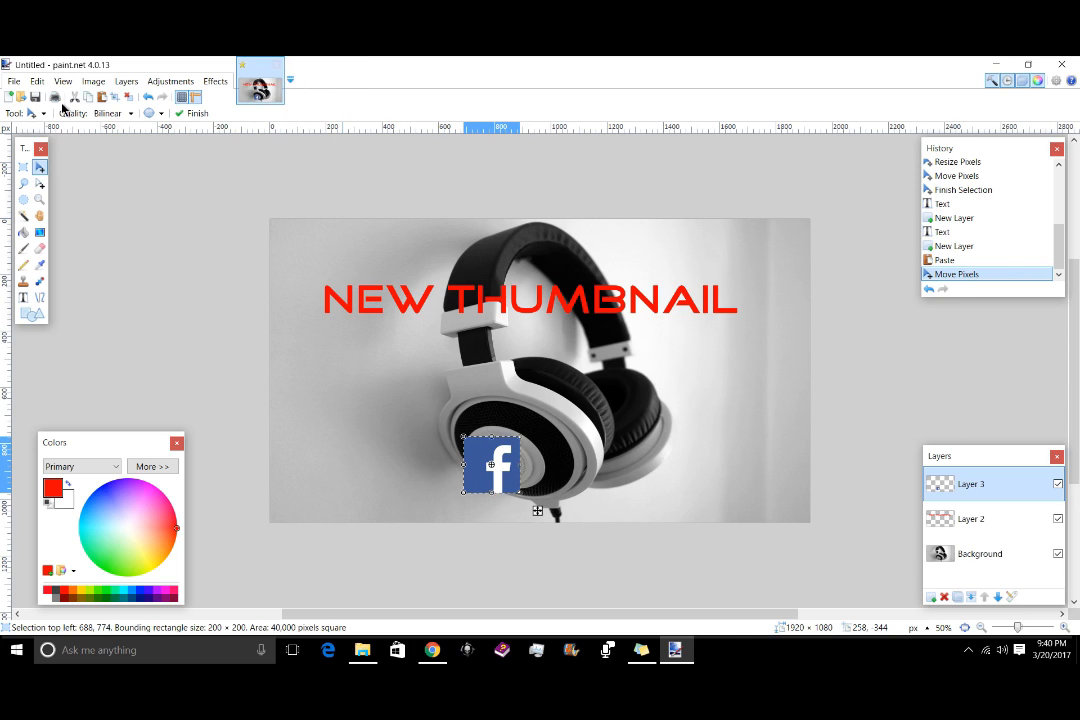
Step: Create a new 200 × 200 pixel image and paste the FB logo into it
left_click(12, 97)
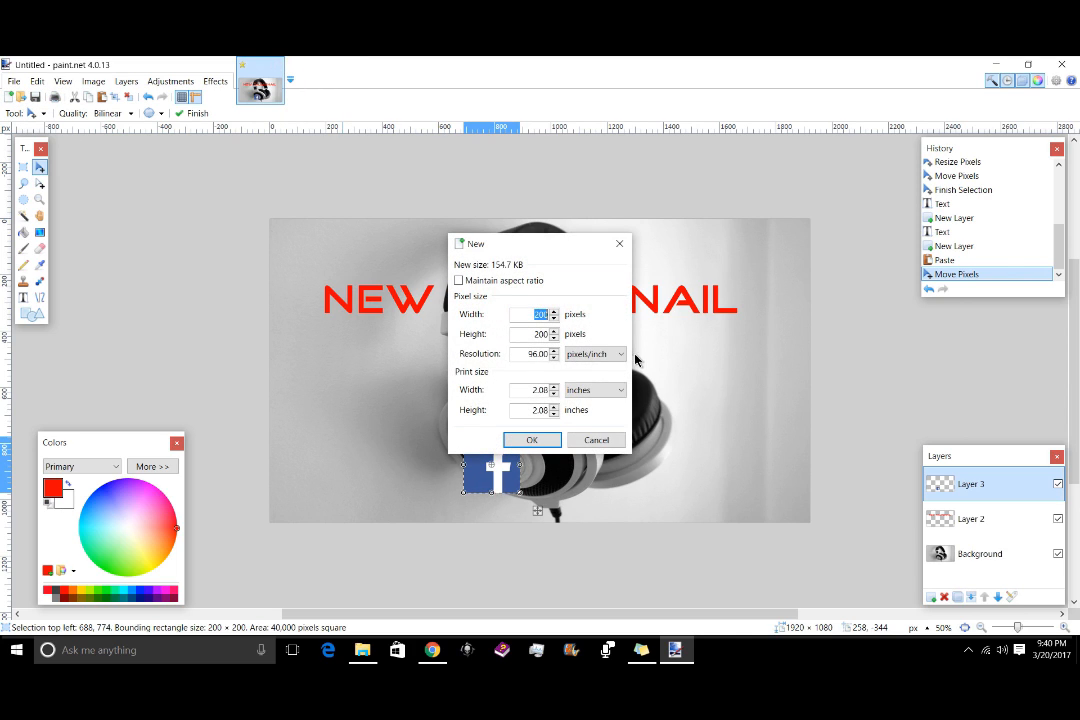
left_click(531, 439)
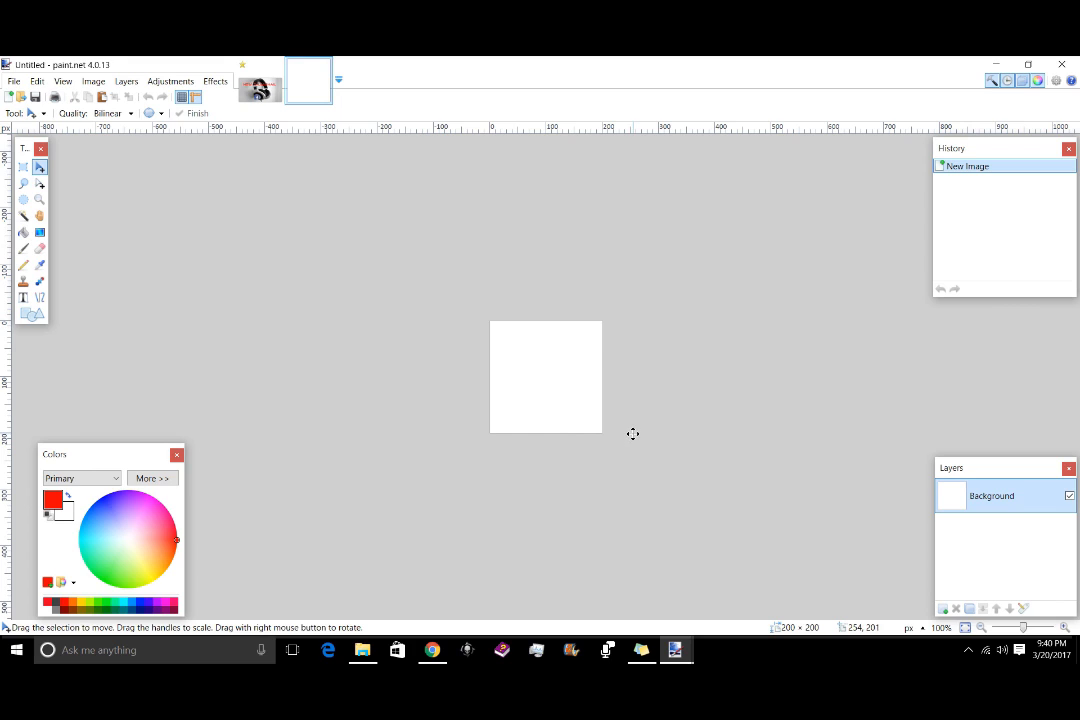
key("ctrl+v")
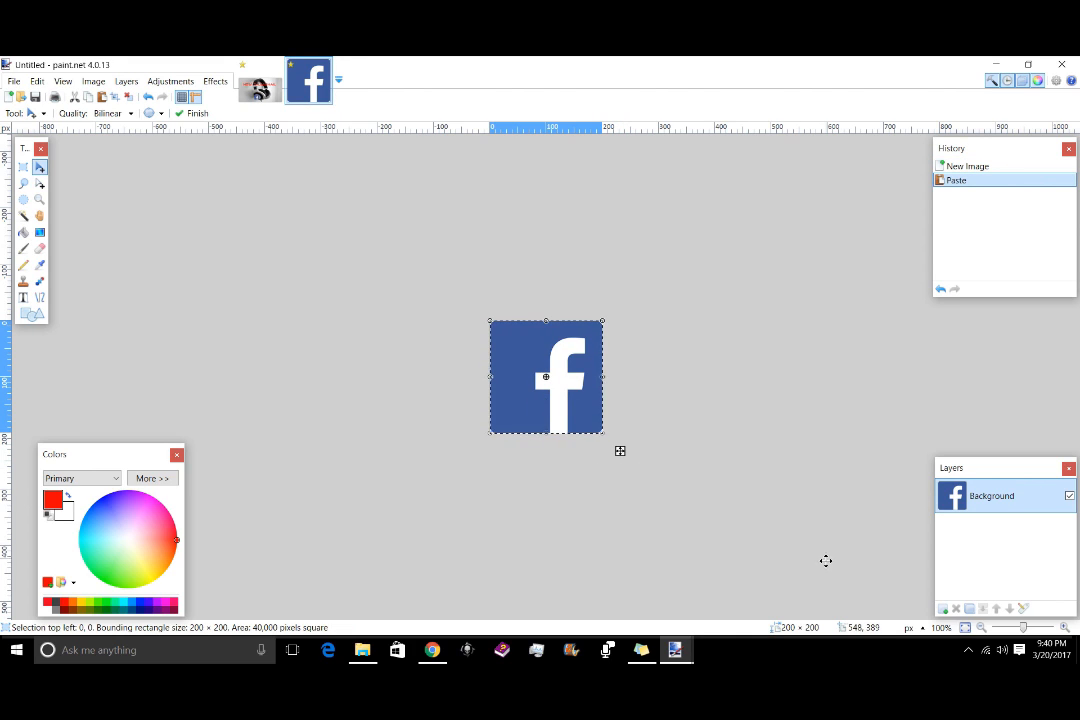
Step: Erase the white area outside the logo's rounded upper-right corner using the Eraser with a brush width of 9
left_click(1065, 627)
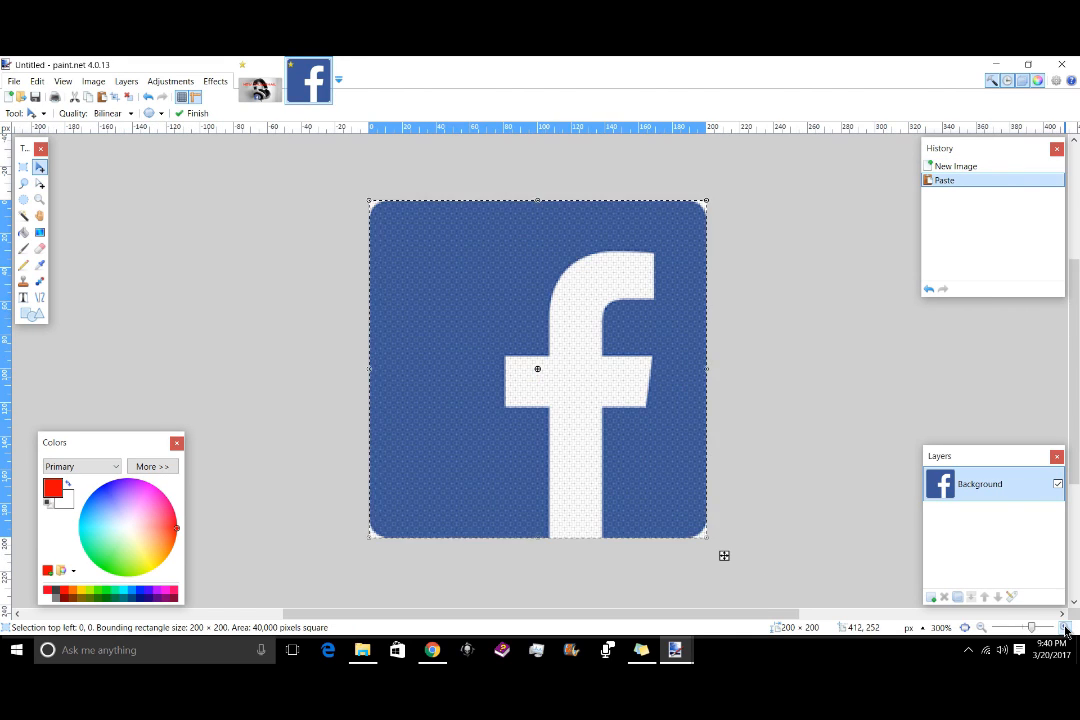
left_click(39, 248)
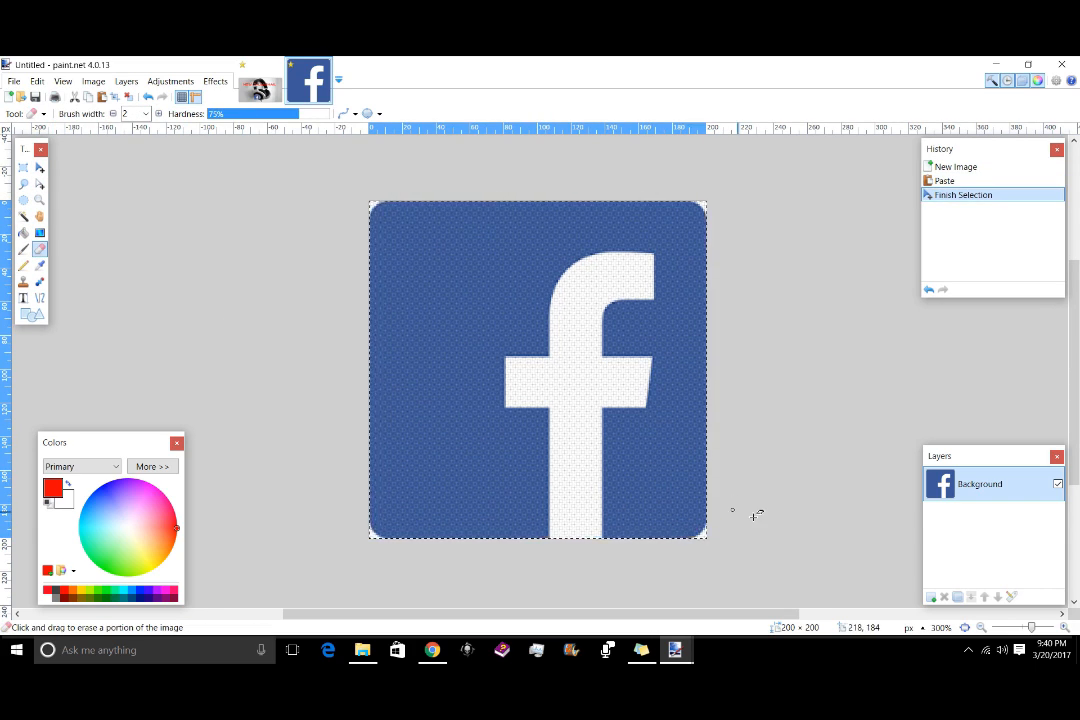
left_click(1065, 627)
left_click(1065, 627)
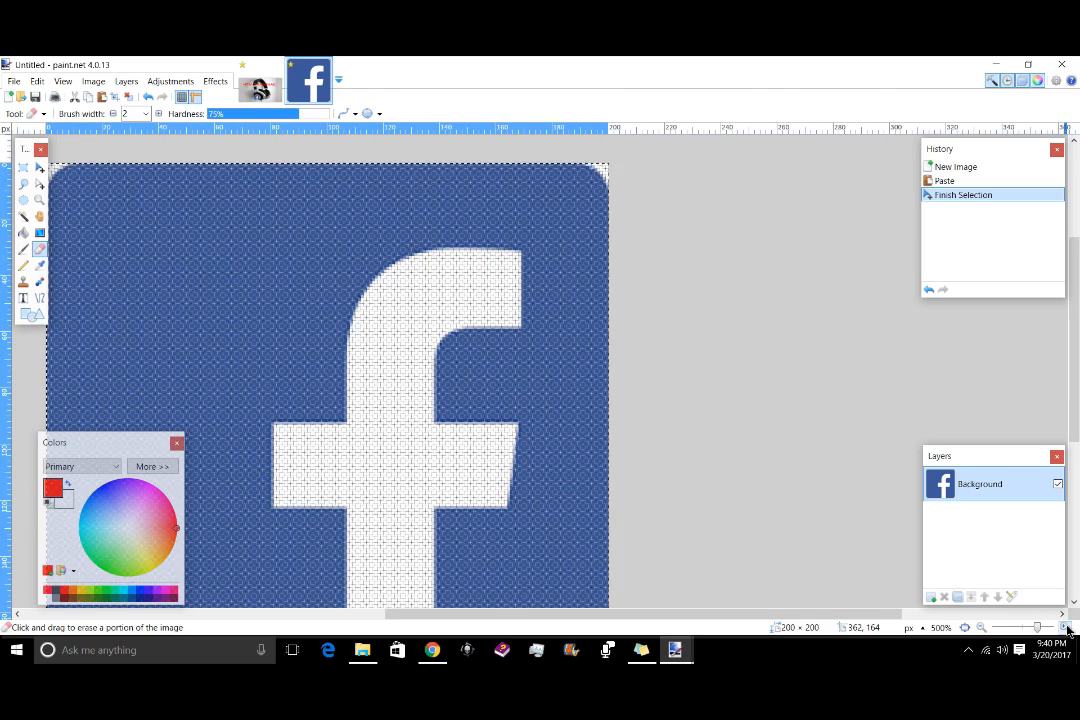
left_click(1065, 627)
scroll(665, 398, "up", 3)
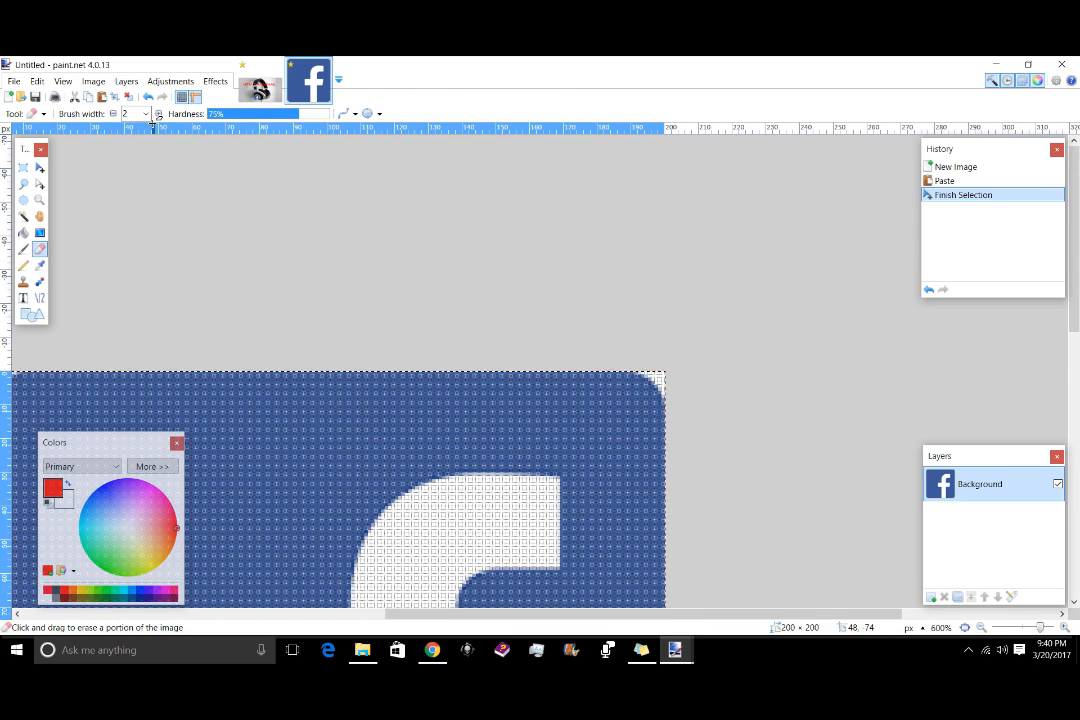
left_click(146, 114)
left_click(152, 208)
left_click_drag(656, 362, 646, 359)
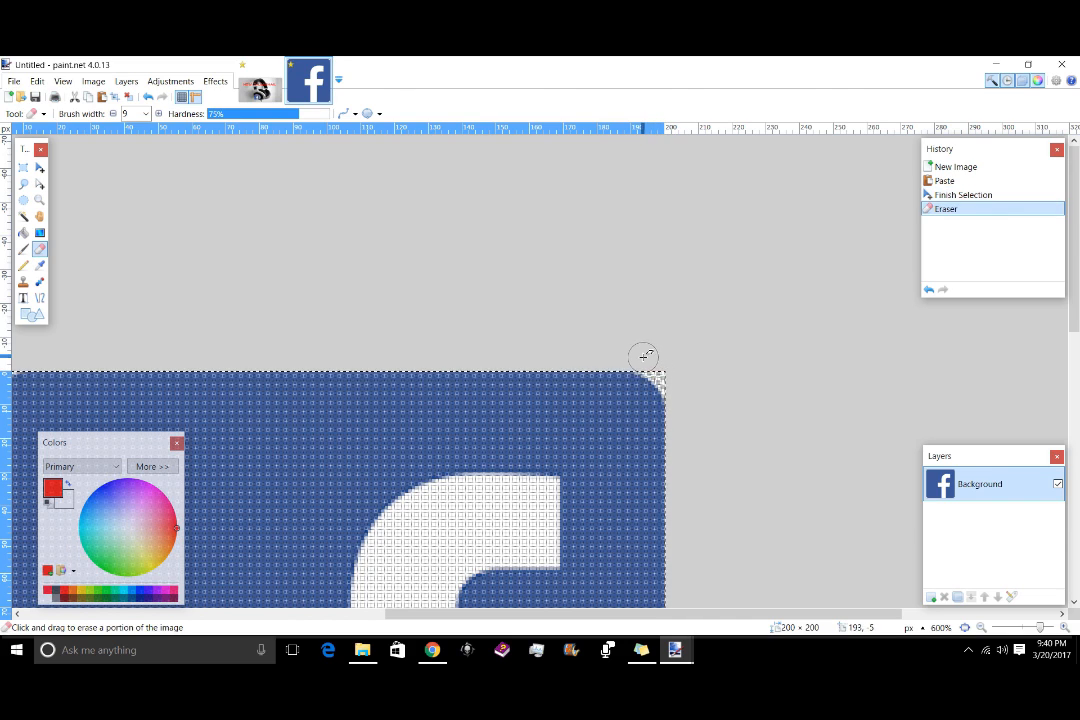
Step: Try erasing the white area at the logo's upper-left corner and undo that eraser stroke
scroll(560, 600, "left", 10)
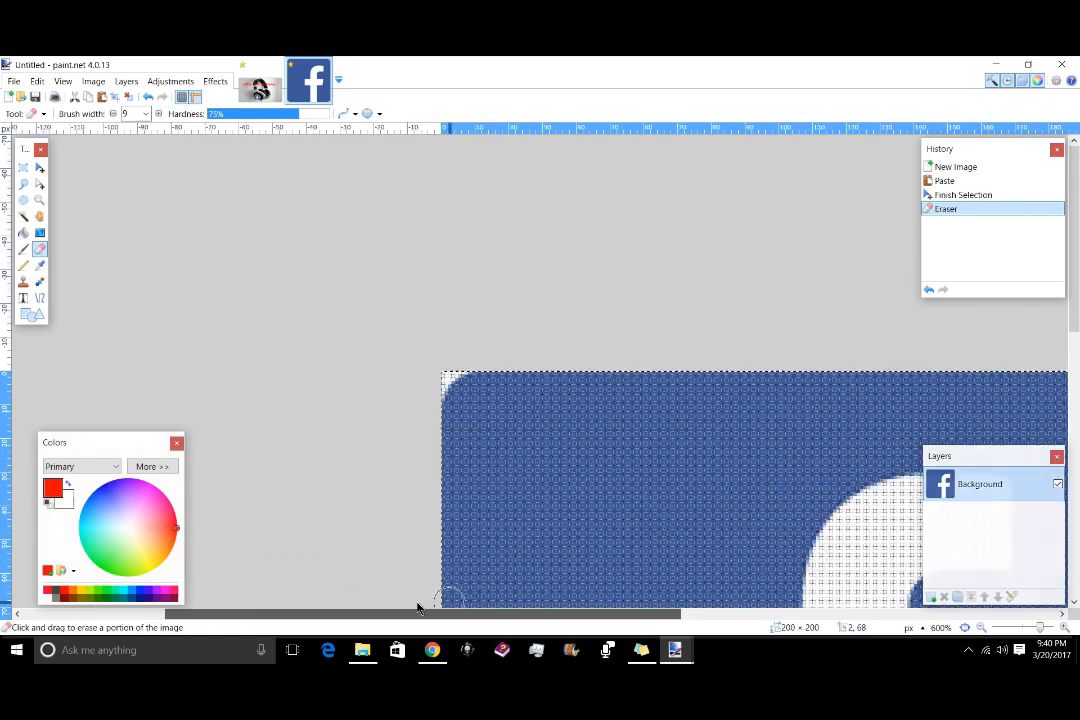
left_click_drag(518, 367, 506, 383)
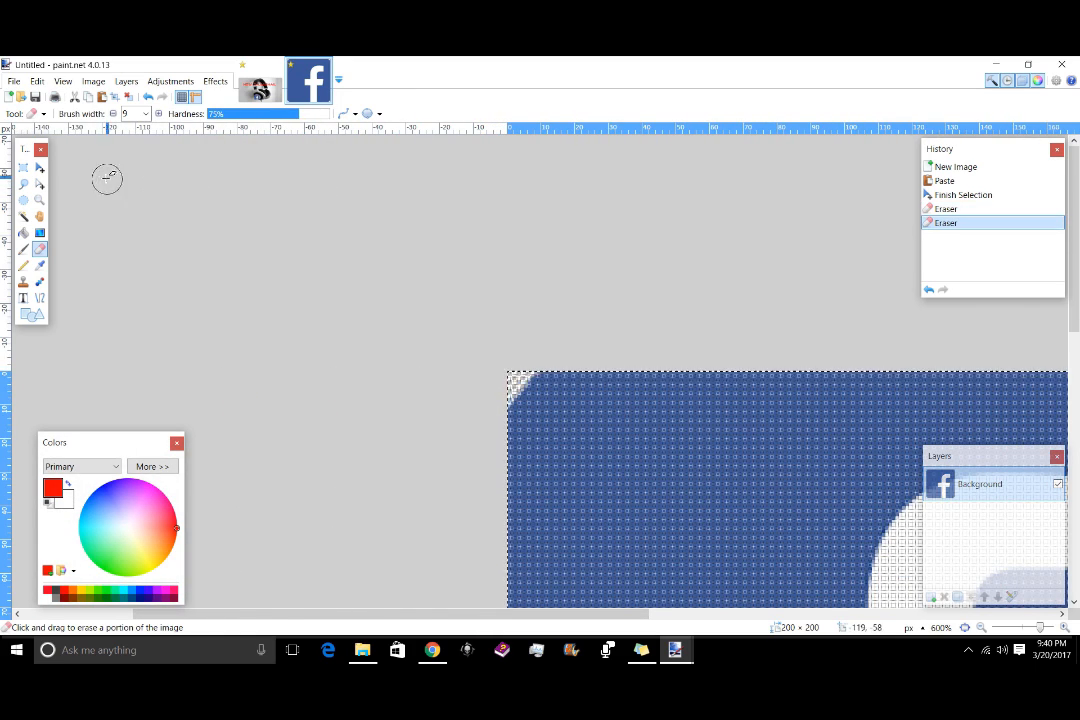
left_click(147, 97)
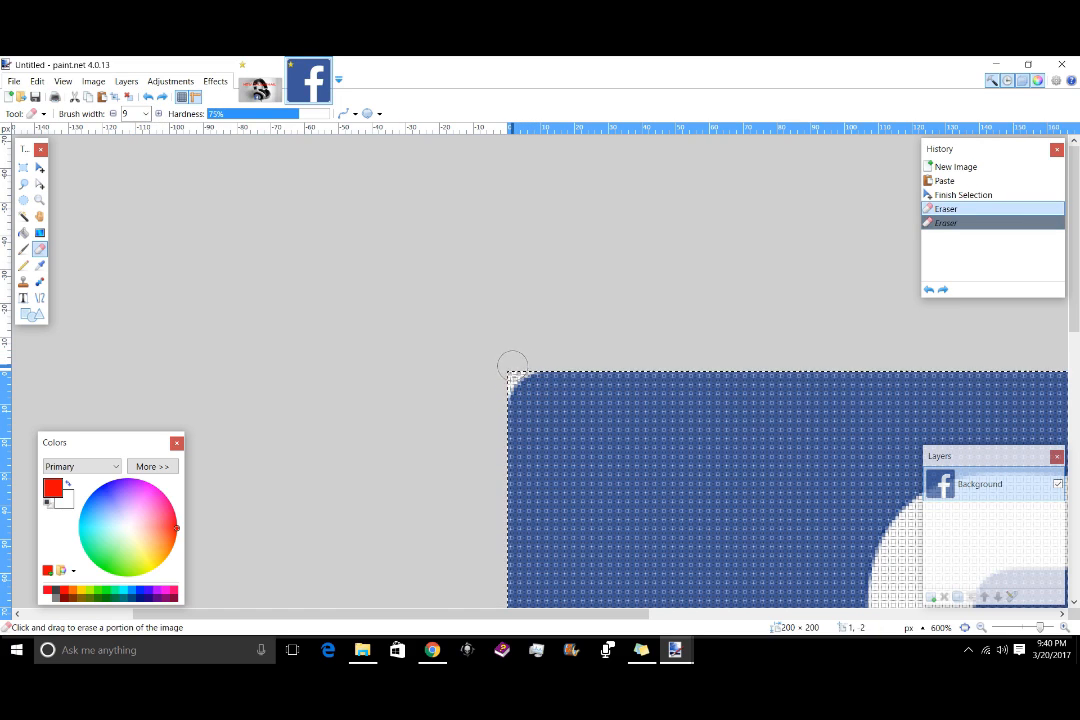
Step: Reapply the undone upper-left corner erasure and erase the white areas at the logo's lower-left and lower-right corners
key("ctrl+y")
scroll(603, 428, "down", 10)
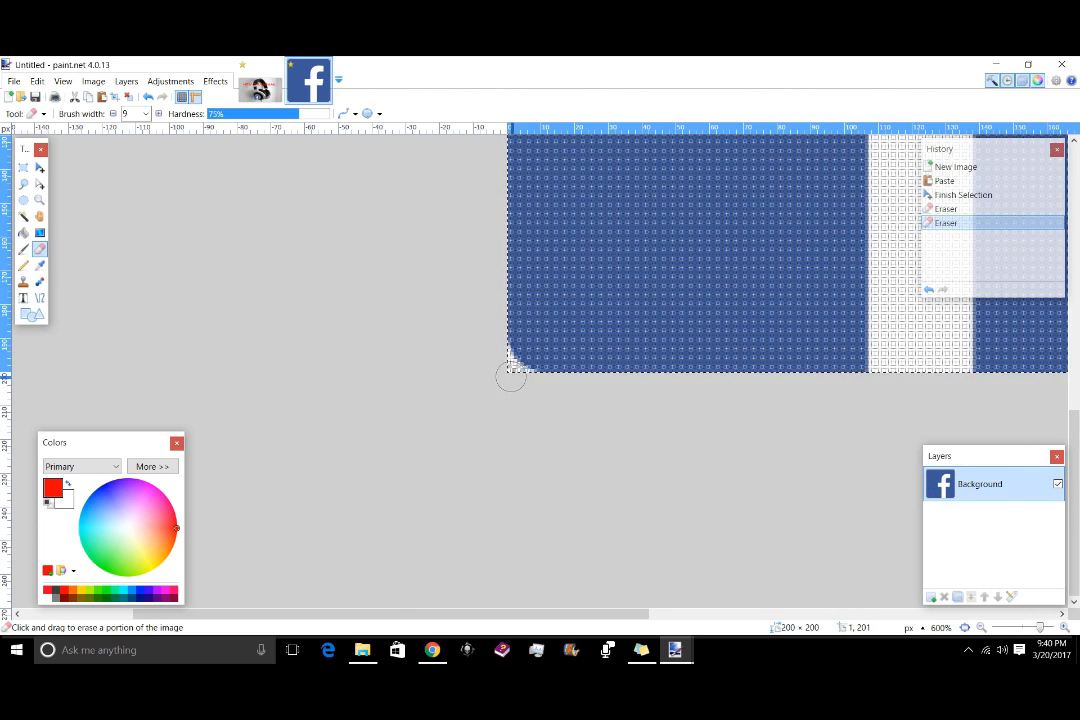
left_click_drag(511, 382, 521, 436)
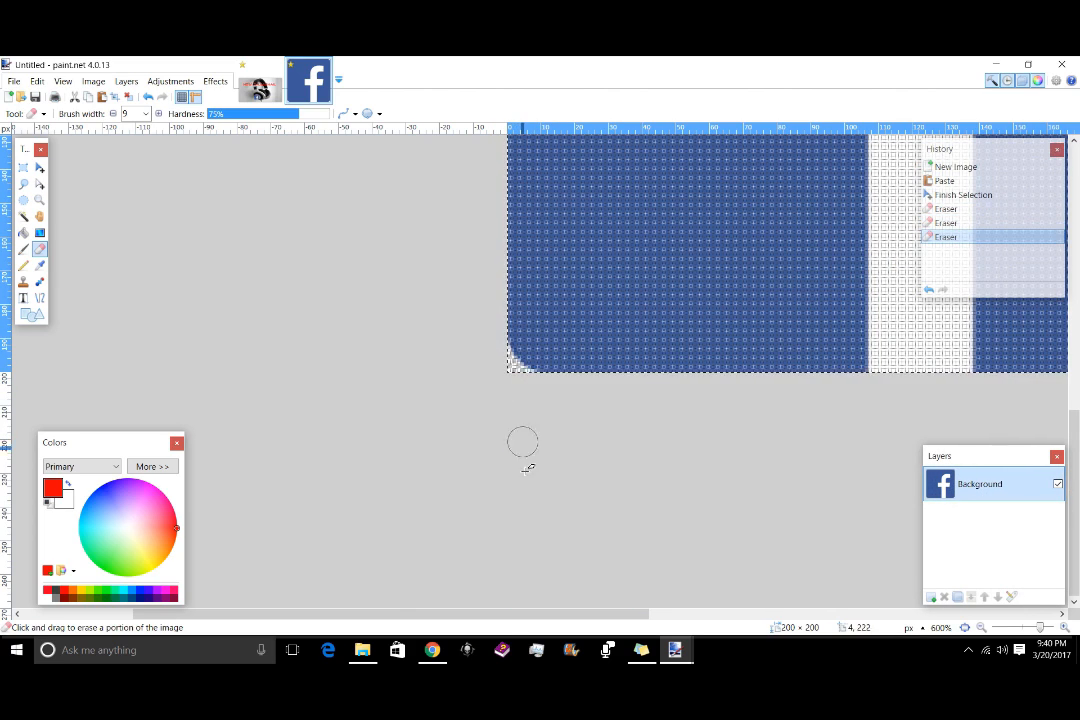
left_click_drag(550, 617, 758, 594)
left_click_drag(798, 332, 744, 385)
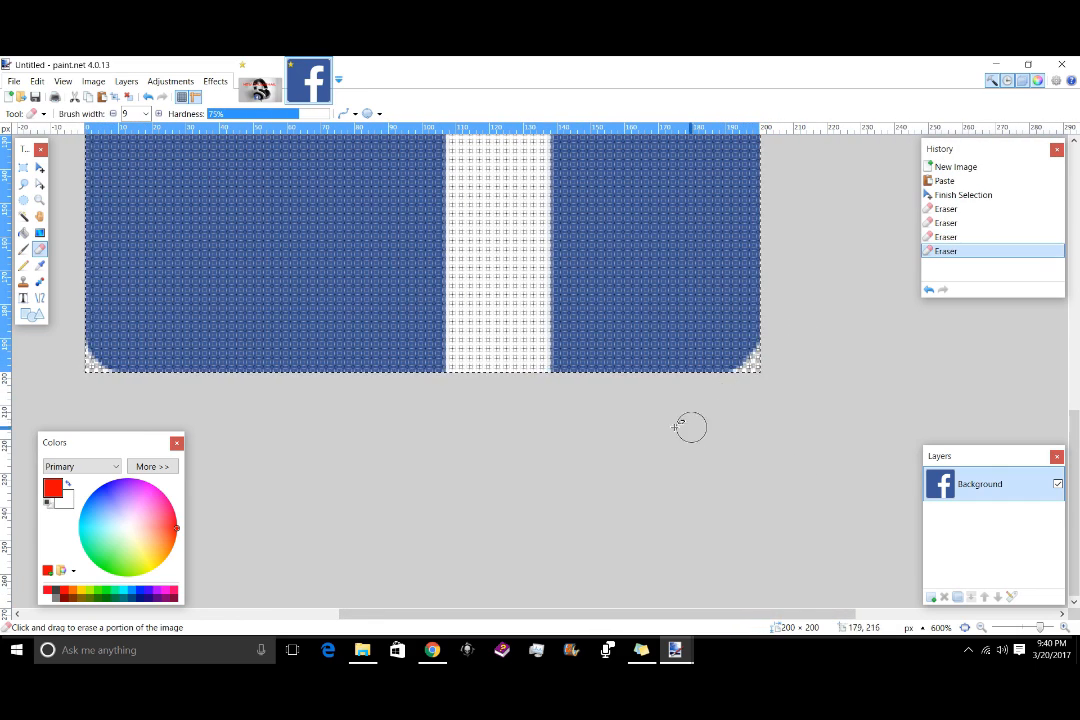
Step: Start saving the cleaned logo under a new name as a PNG in the Pictures > Thumbnail > Logos folder
left_click(15, 83)
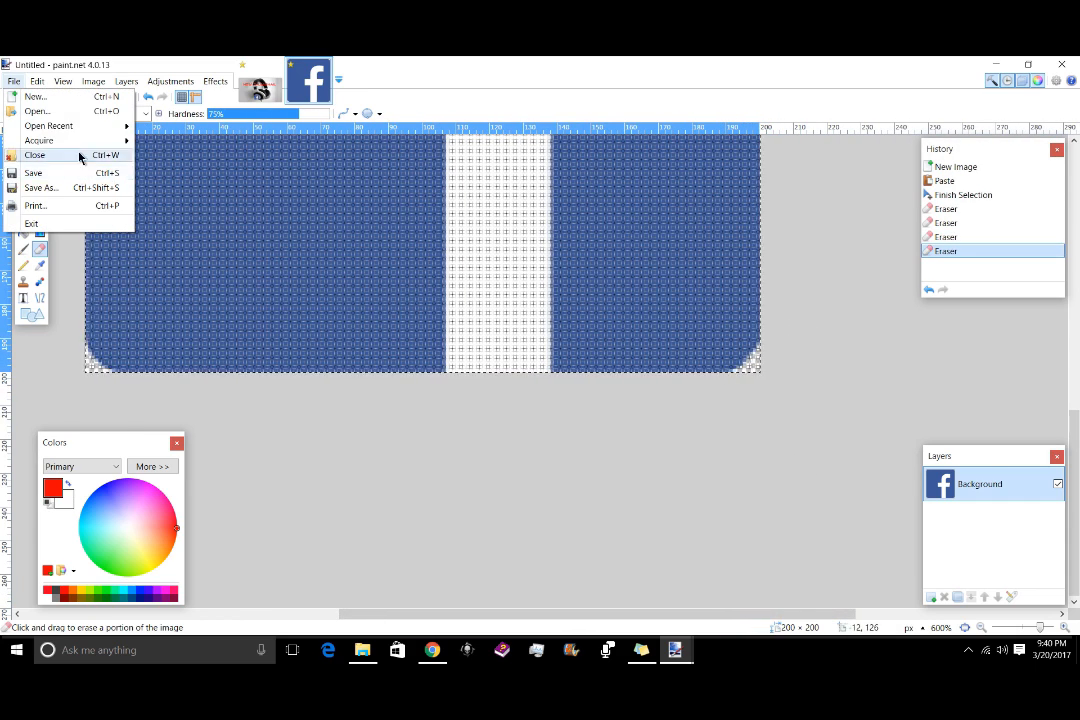
left_click(90, 187)
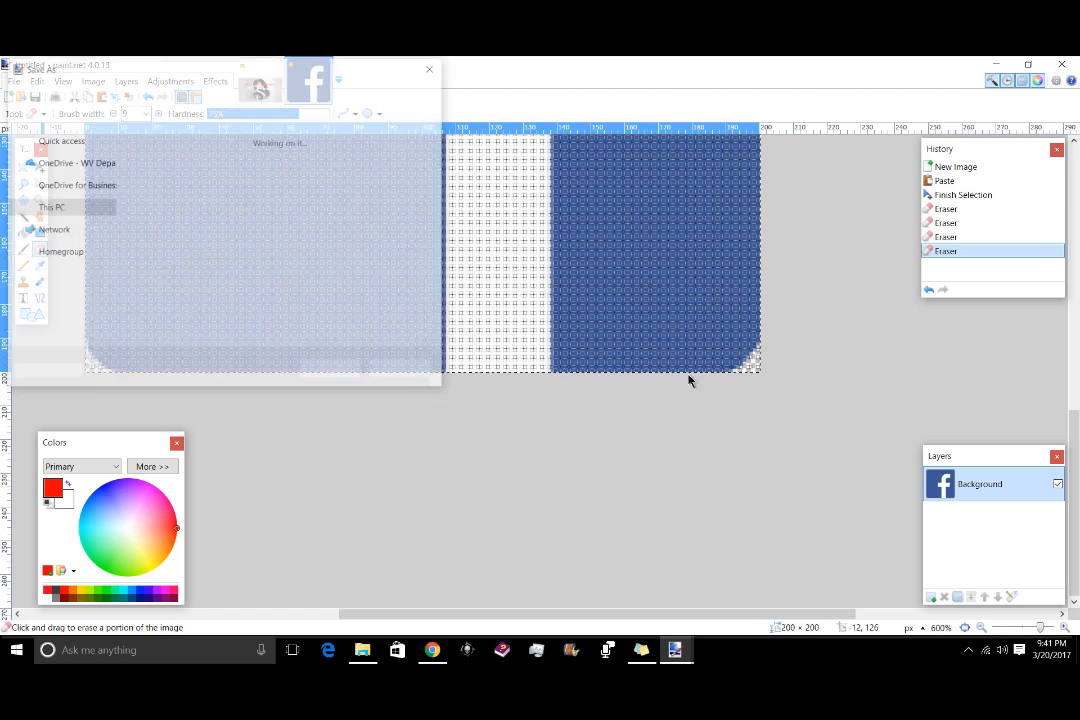
left_click(309, 337)
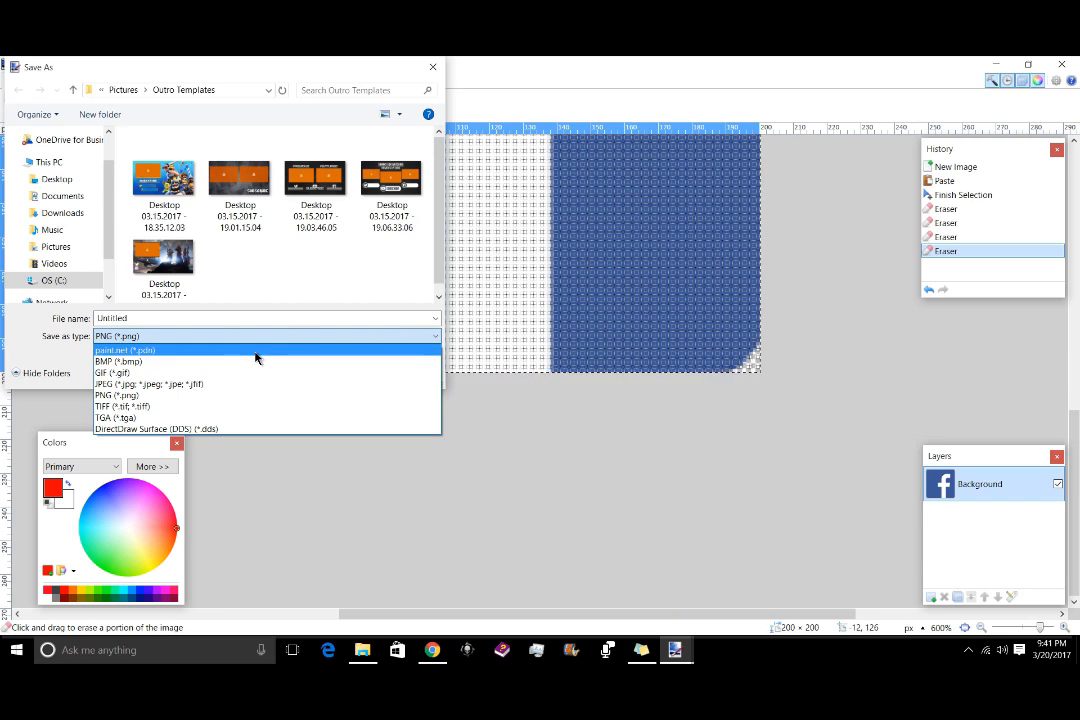
left_click(143, 395)
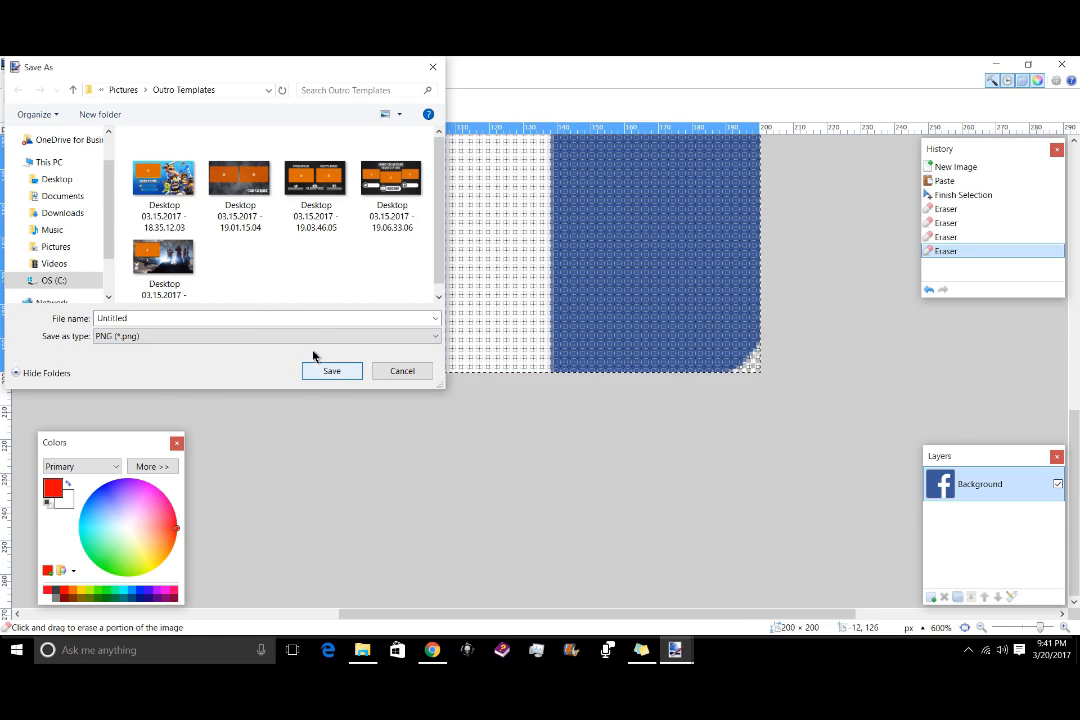
left_click(53, 247)
scroll(300, 240, "down", 3)
double_click(190, 255)
scroll(380, 207, "down", 3)
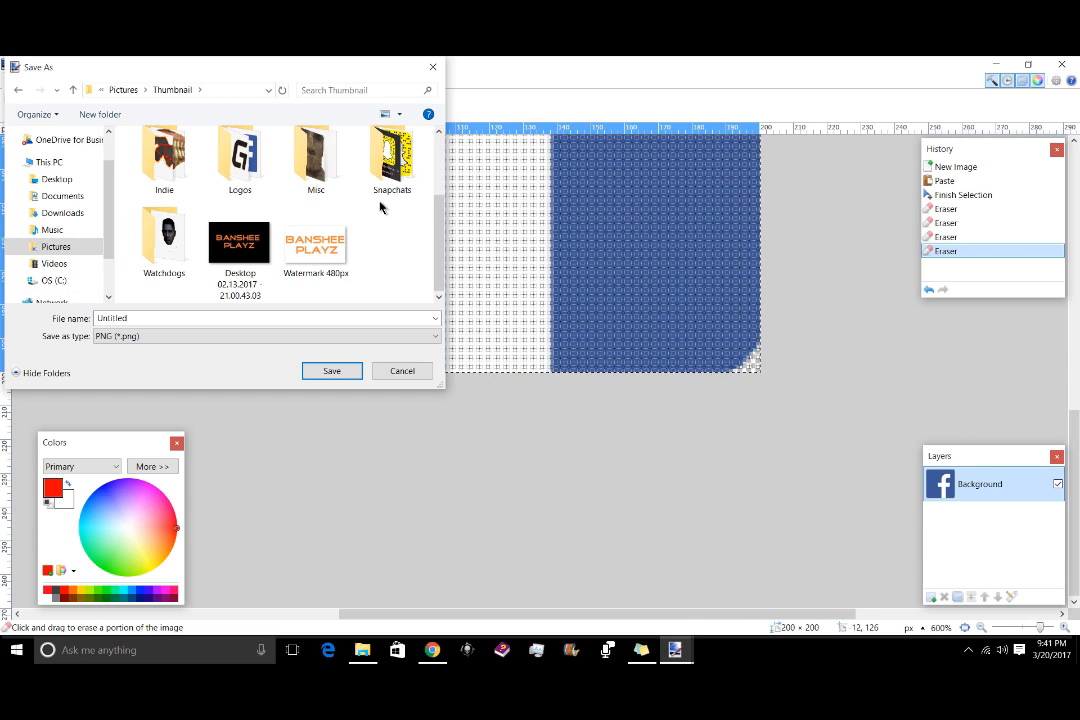
double_click(235, 155)
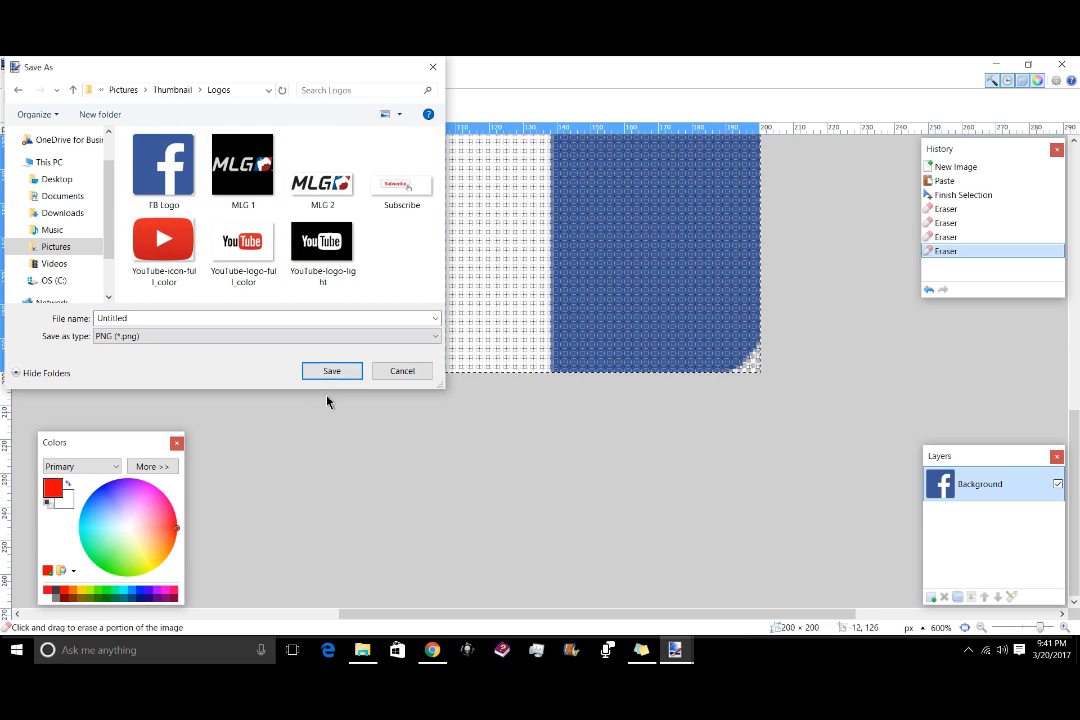
Step: Name the file FB Logo 1 and save it with the Auto-detect bit depth
left_click(294, 318)
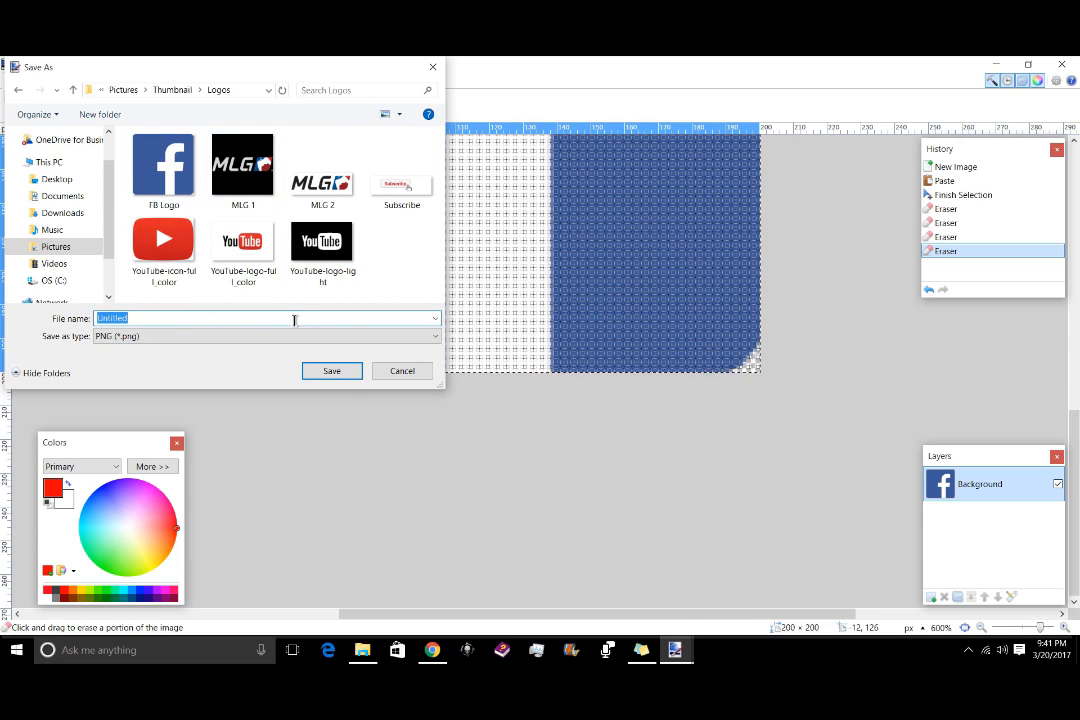
type("FB L")
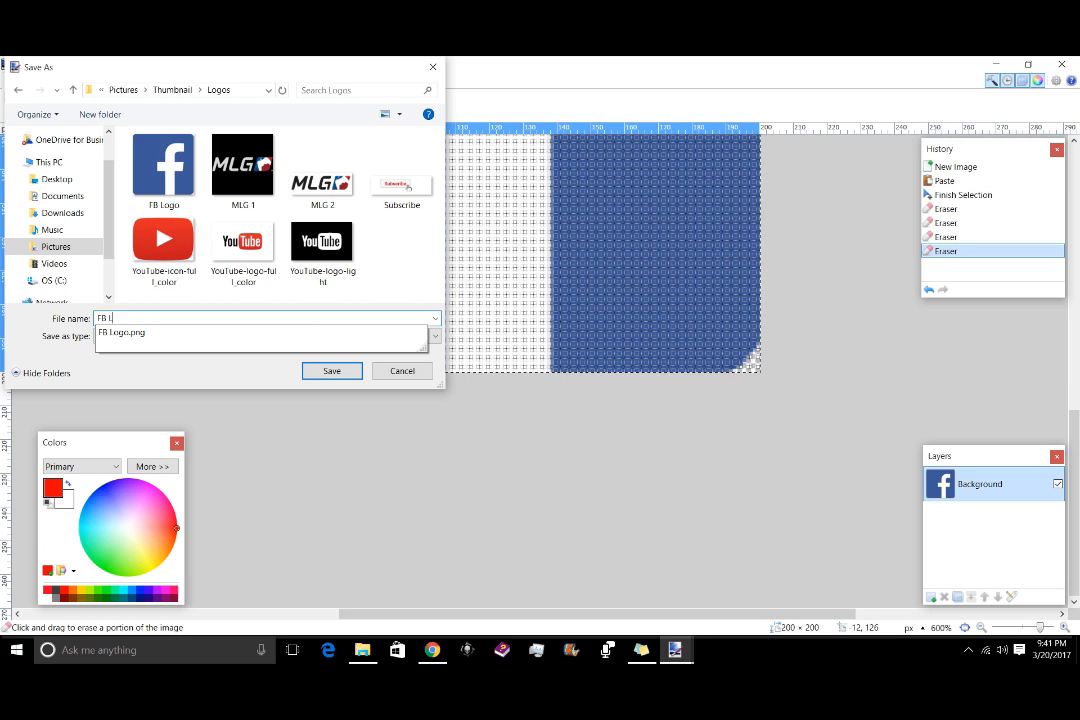
type("ogo ")
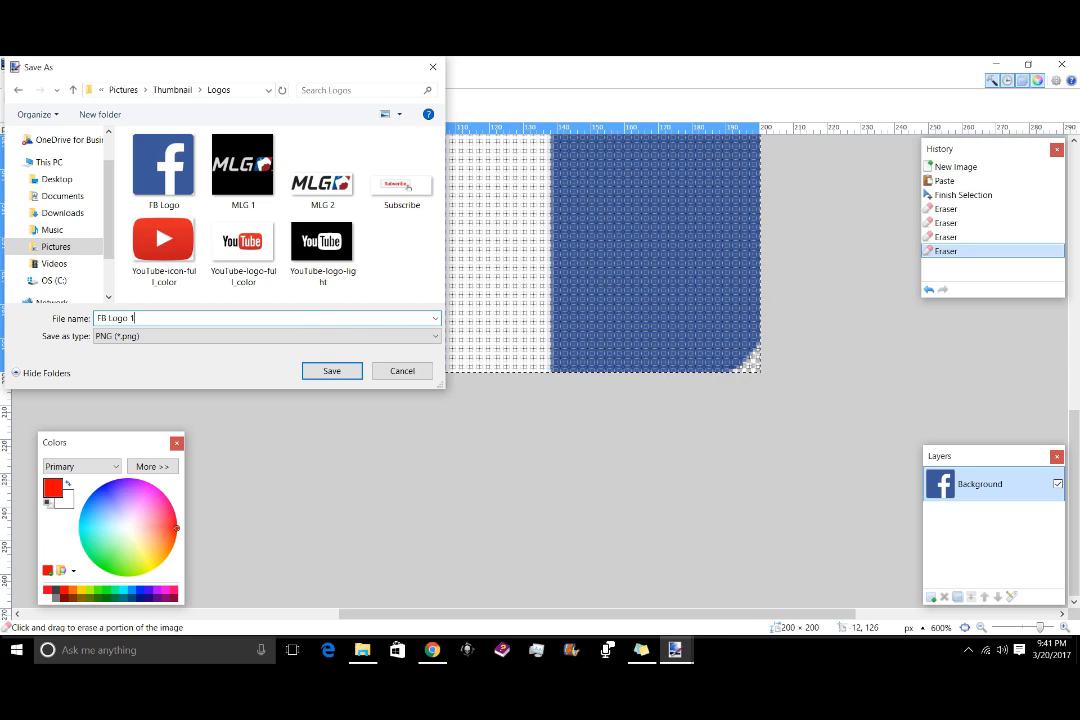
type("1")
left_click(312, 374)
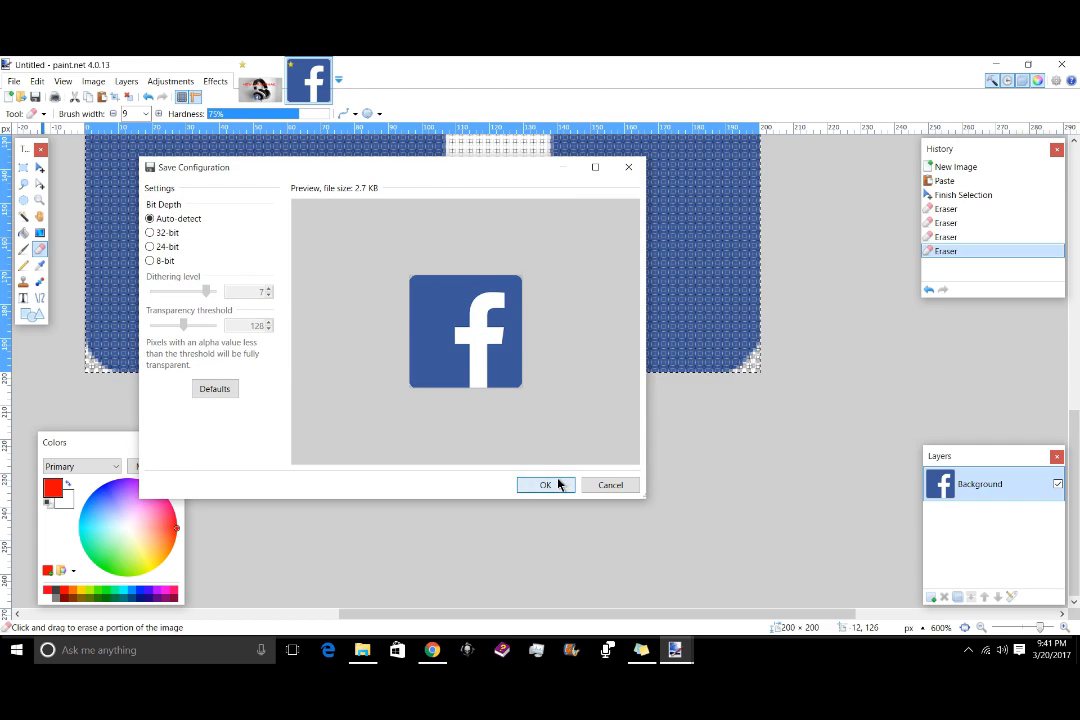
left_click(559, 484)
Step: Replace the old Facebook logo on Layer 3 of the headphones thumbnail with FB Logo 1 copied from File Explorer's Logos folder
left_click(260, 90)
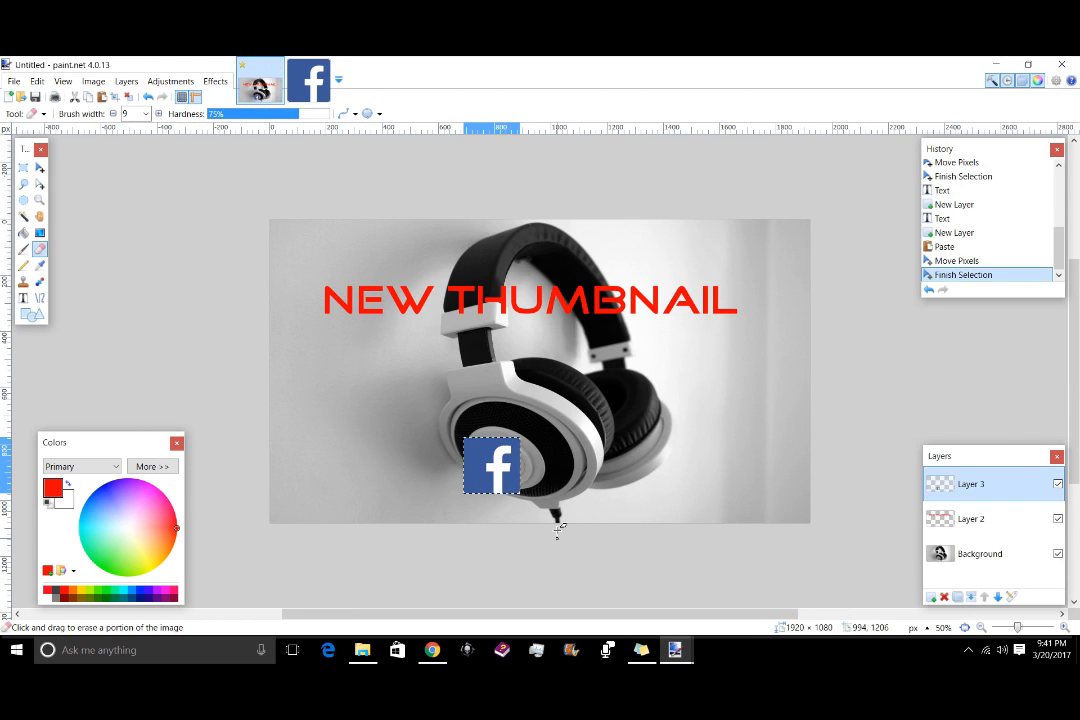
key("Delete")
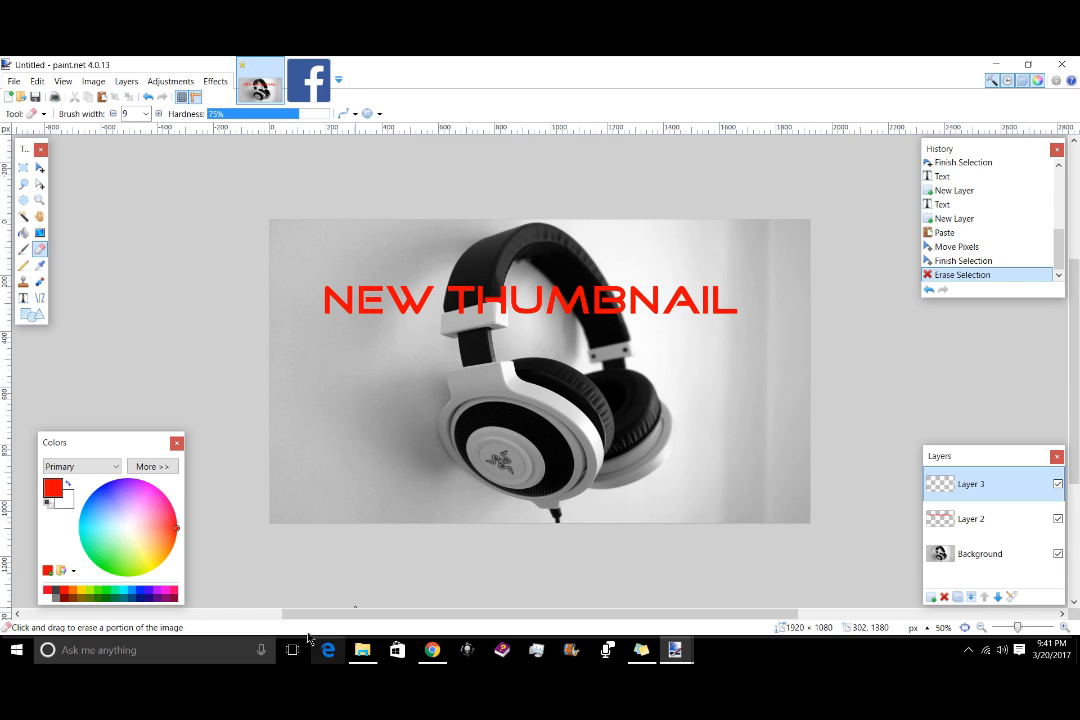
left_click(362, 650)
left_click(236, 163)
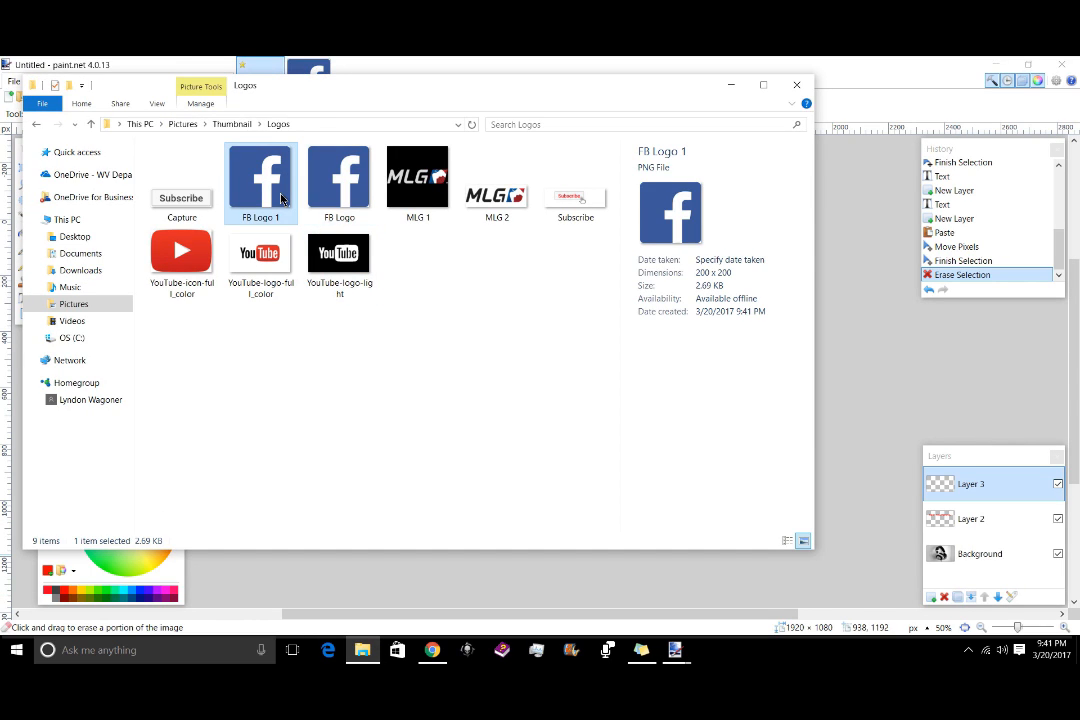
left_click(678, 622)
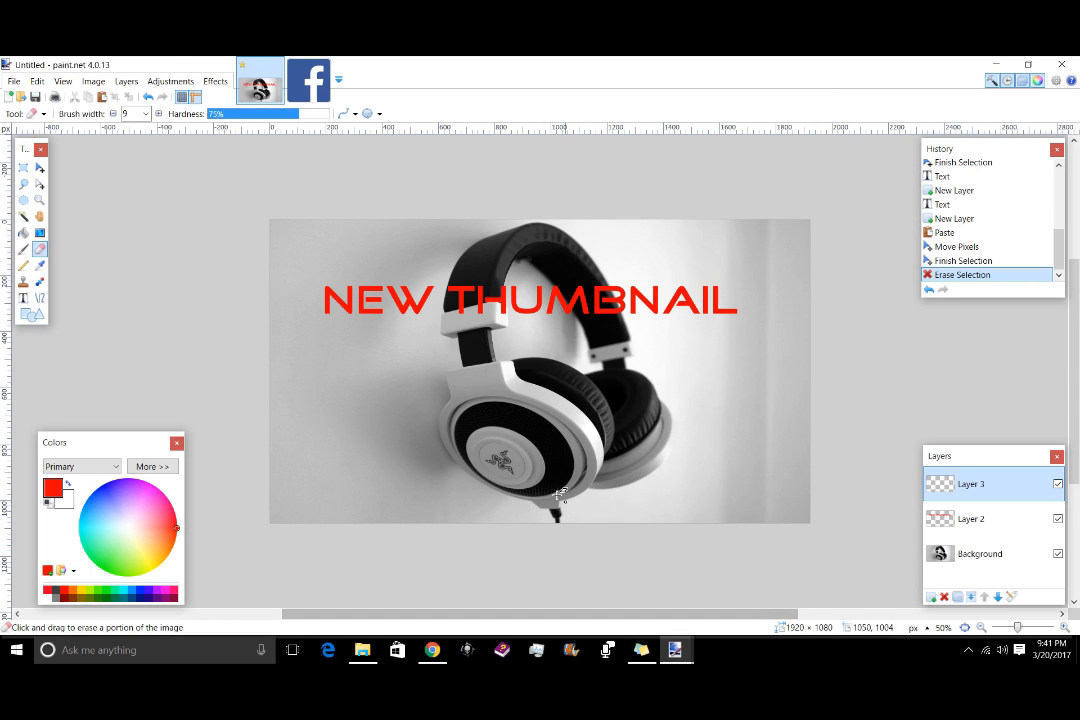
key("ctrl+v")
Step: Shrink the pasted Facebook logo to about 108 × 124 pixels and place it just left of the front ear cup
left_click_drag(307, 255, 413, 395)
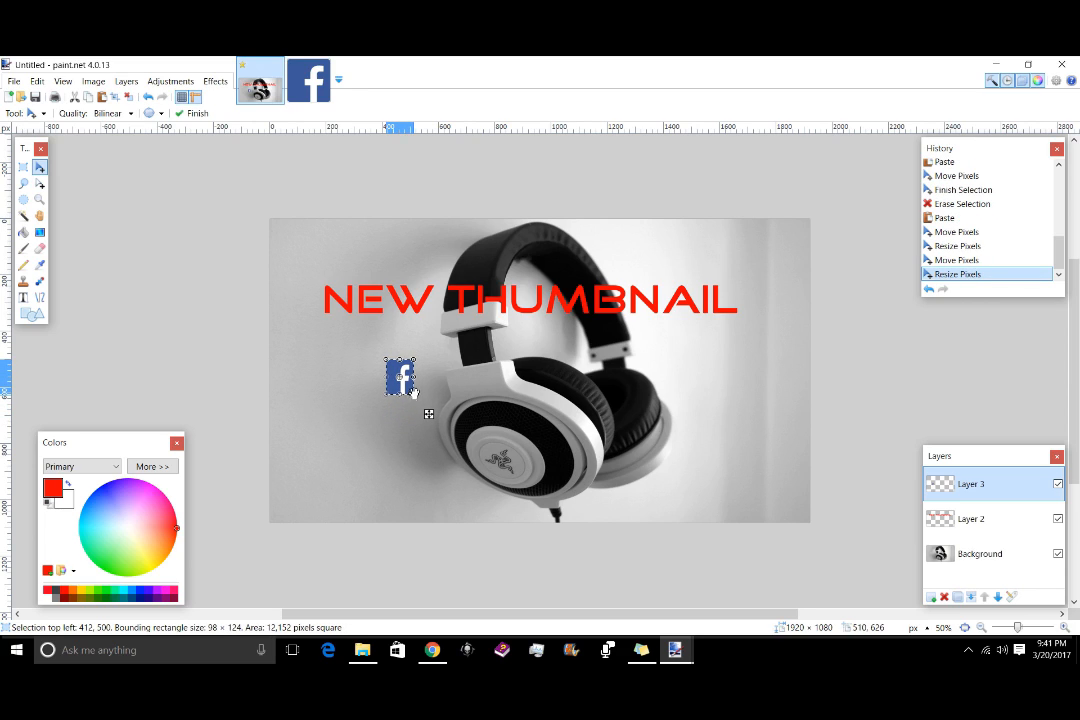
left_click_drag(414, 378, 417, 378)
left_click_drag(464, 437, 465, 437)
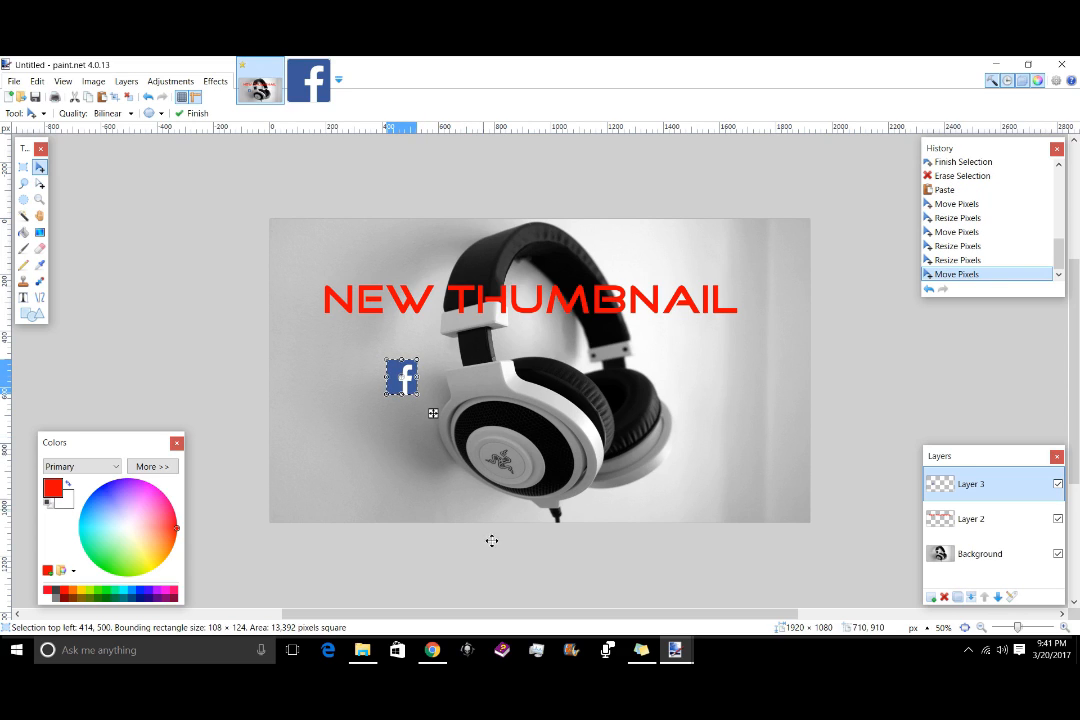
Step: Copy the SKG image from the Pictures > Thumbnail > Snapchats folder in File Explorer
left_click(362, 650)
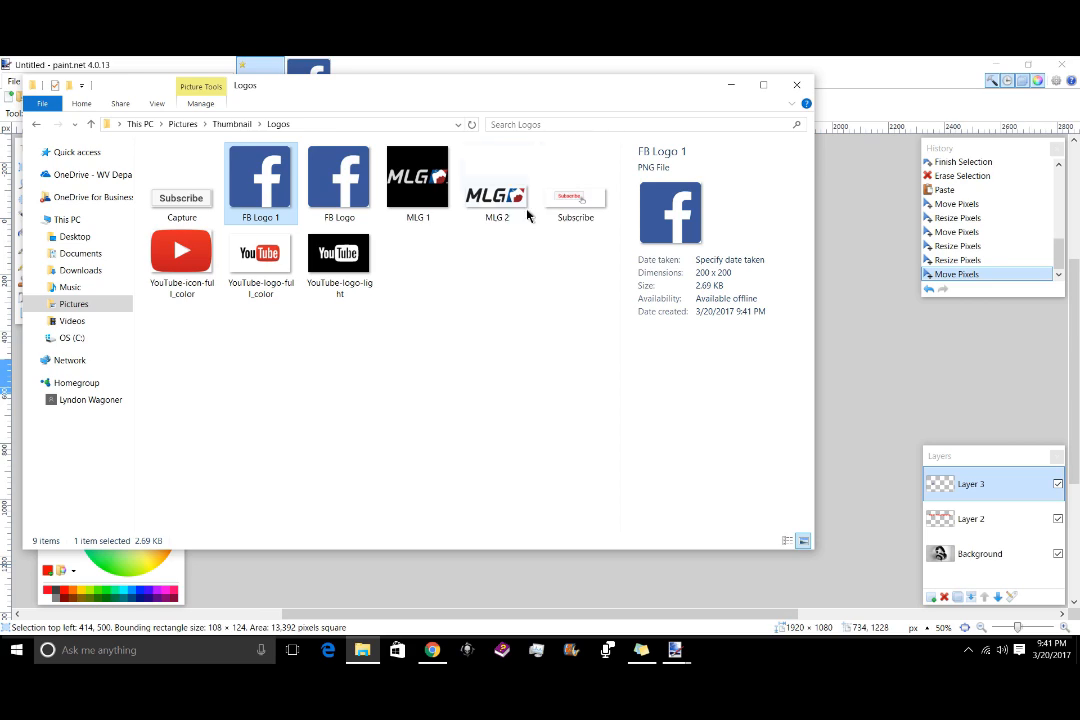
left_click(105, 303)
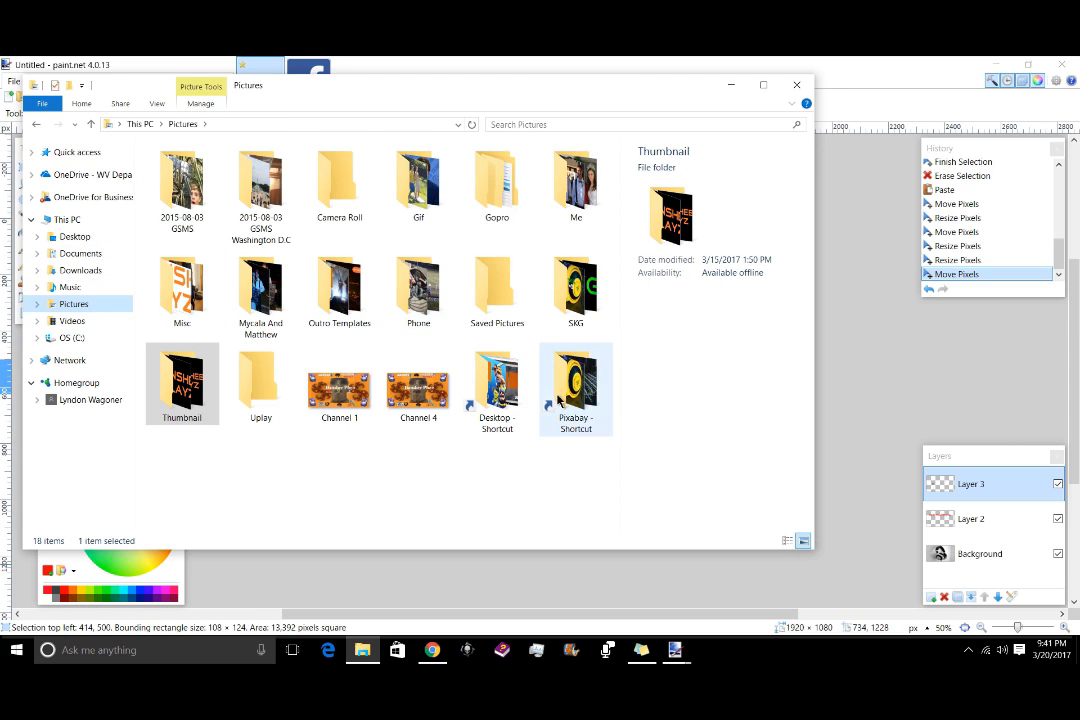
double_click(219, 393)
left_click(278, 272)
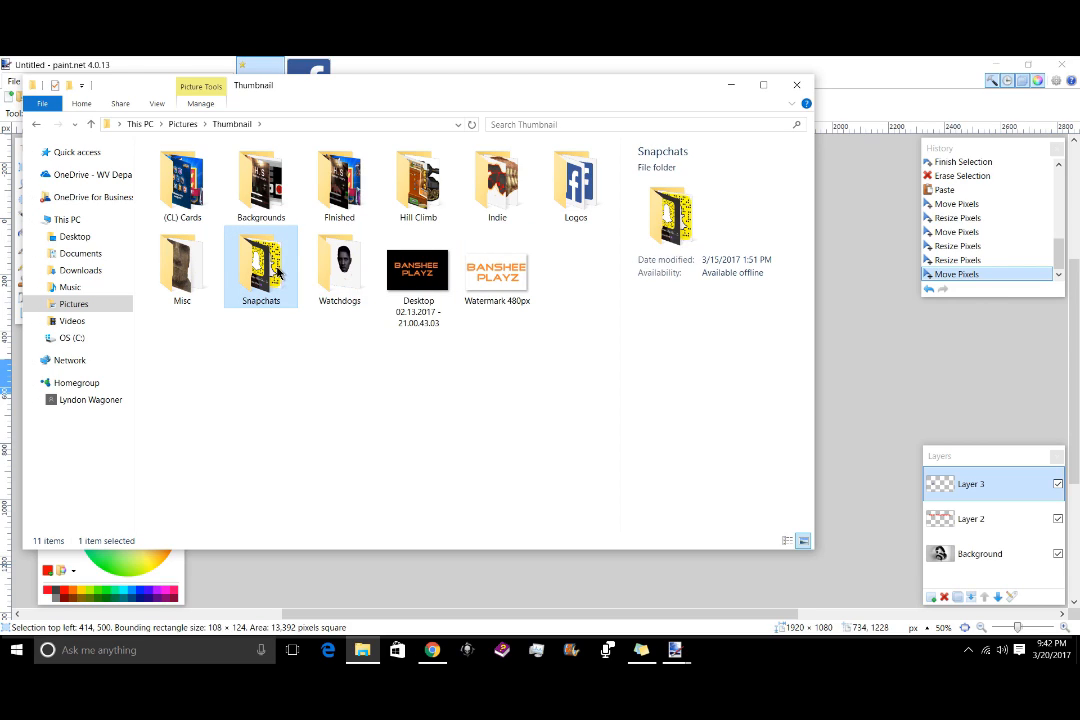
double_click(281, 298)
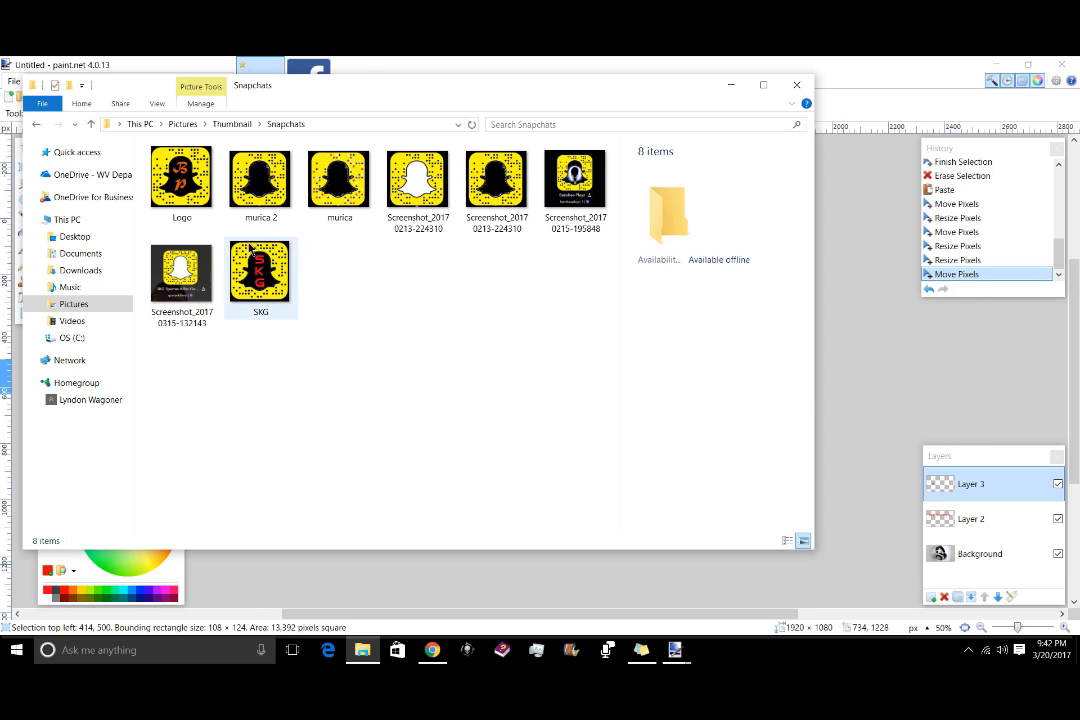
left_click(281, 282)
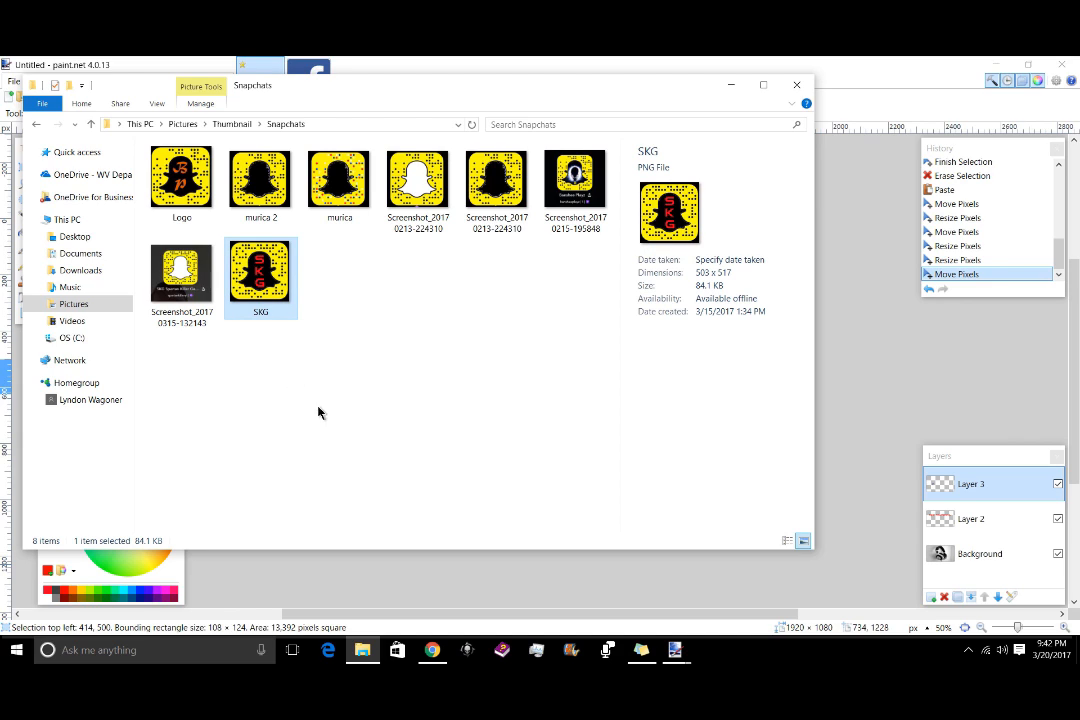
Step: Paste the SKG Snapchat image onto a new layer in paint.net and shrink it to about 119 × 137 pixels right of the headphones
left_click(604, 578)
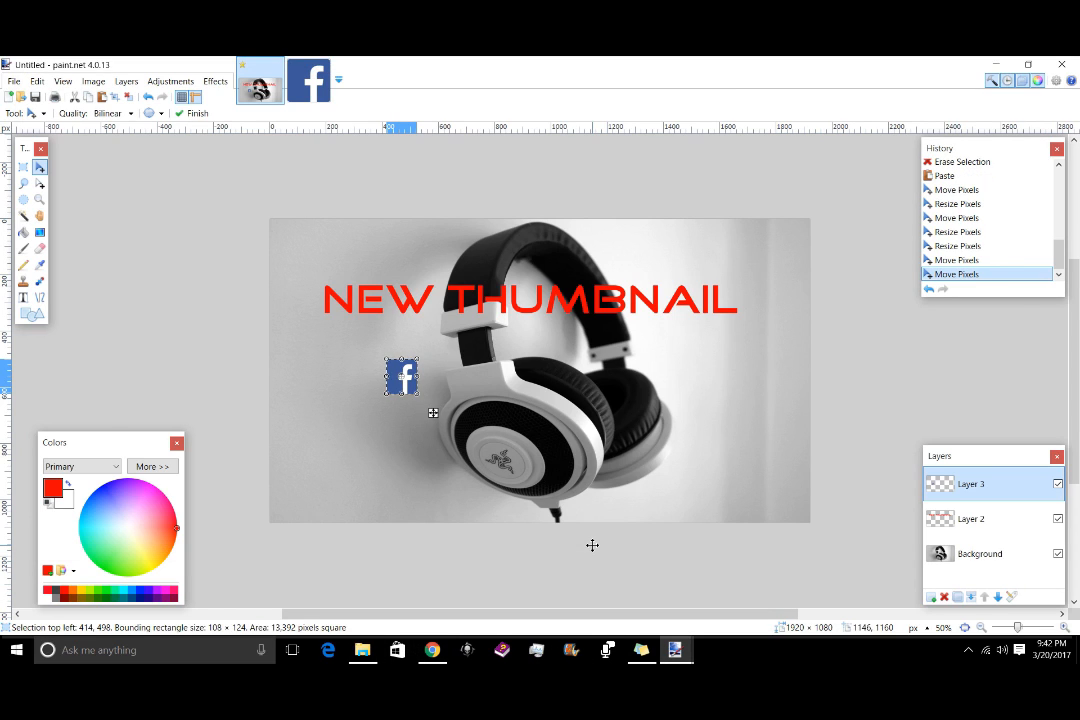
left_click(930, 597)
key("ctrl+v")
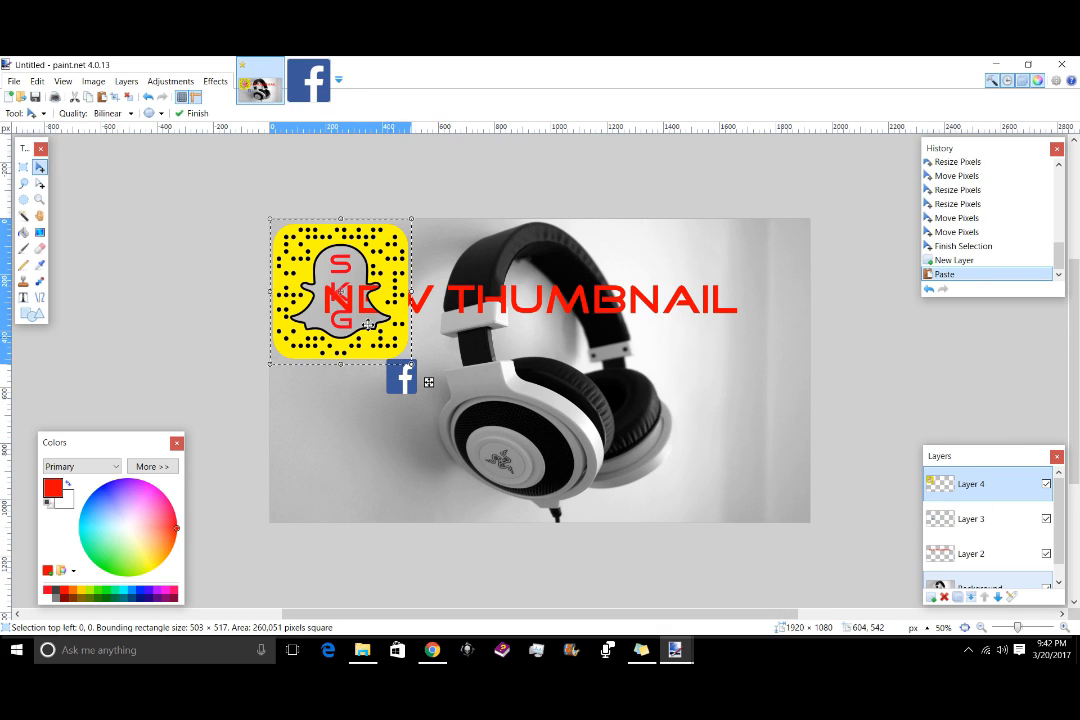
left_click_drag(386, 312, 621, 481)
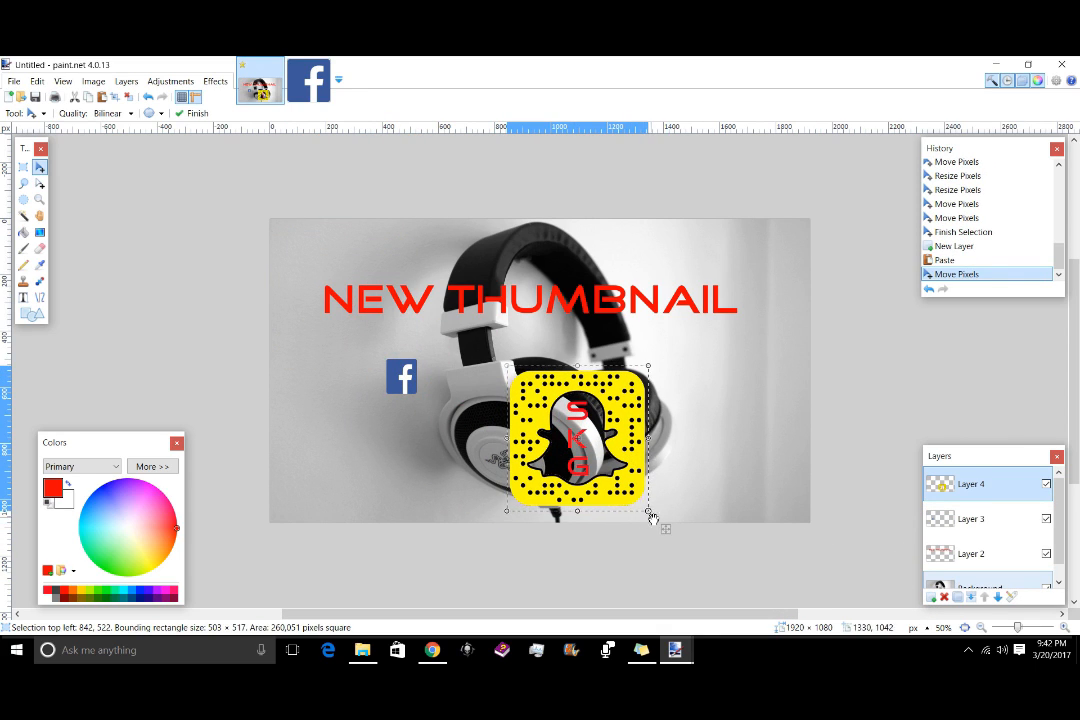
left_click_drag(649, 510, 716, 388)
right_click(565, 419)
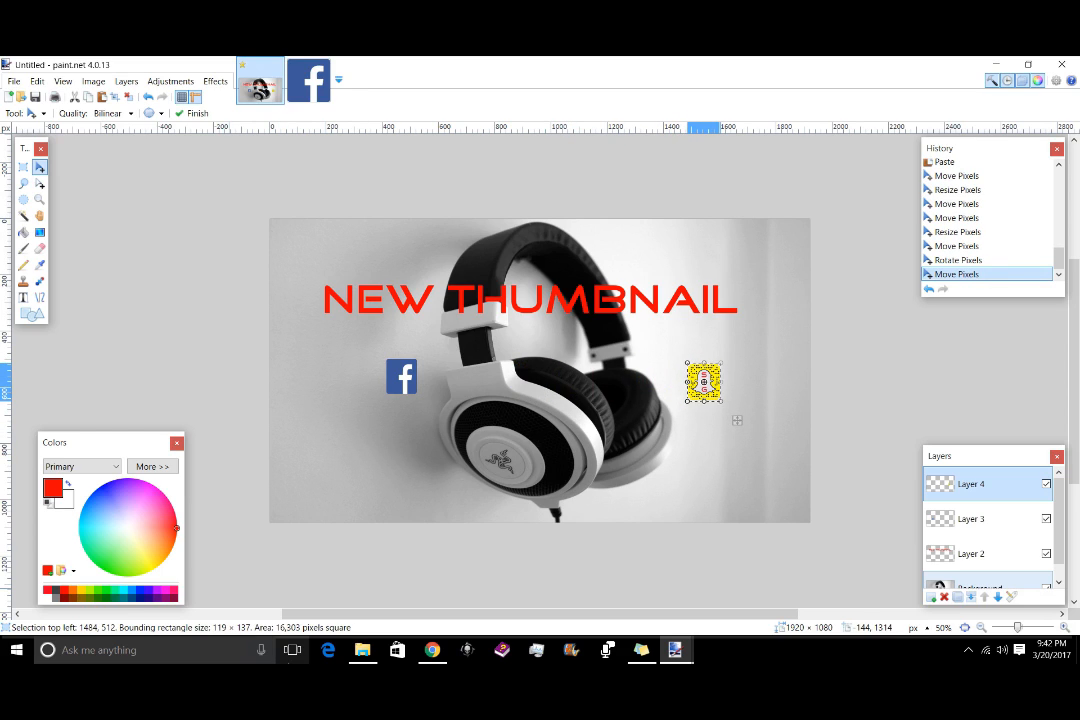
Step: Copy the YouTube-logo-full_color image from the Pictures > Thumbnail > Logos folder in File Explorer
left_click(365, 648)
left_click(74, 304)
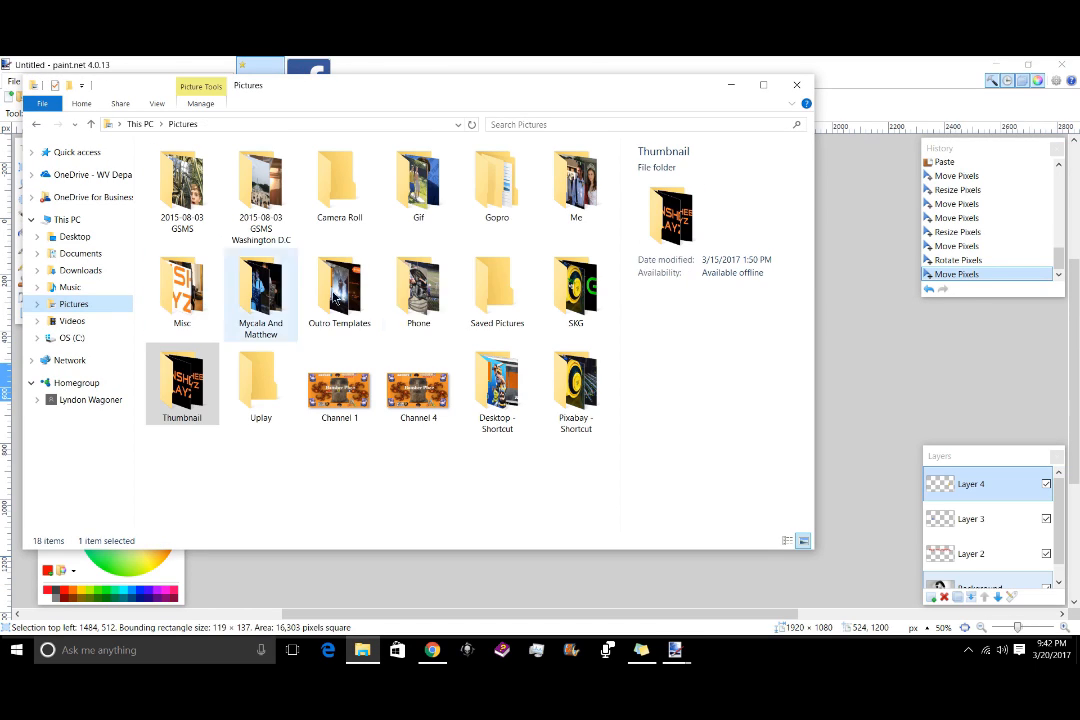
double_click(200, 388)
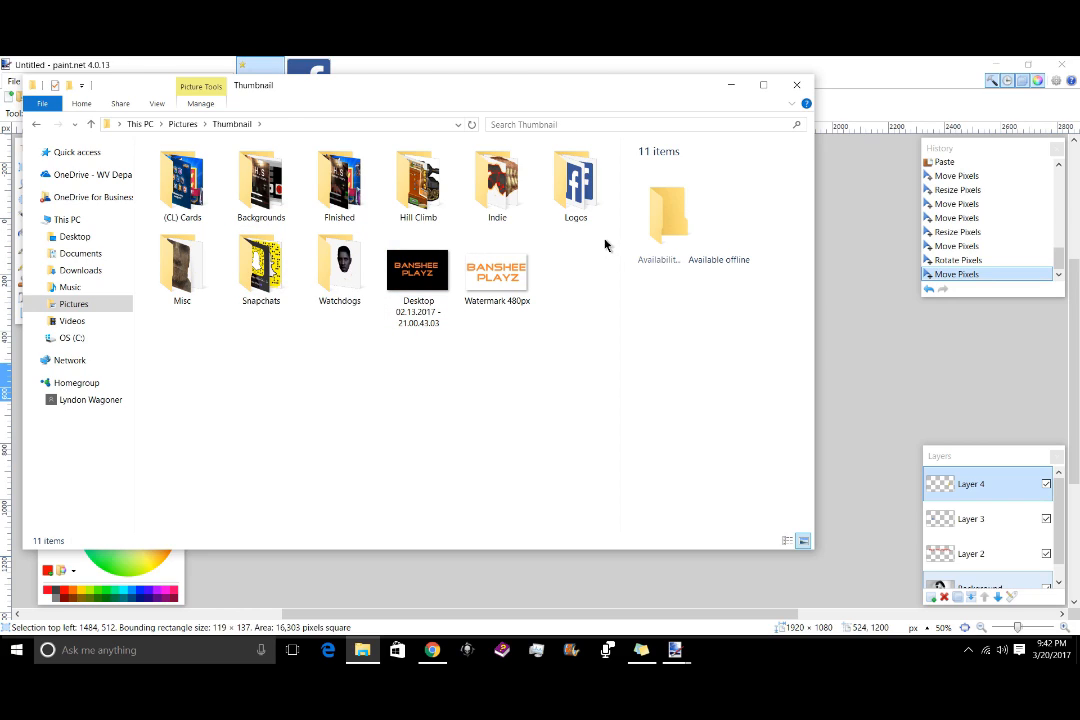
double_click(600, 212)
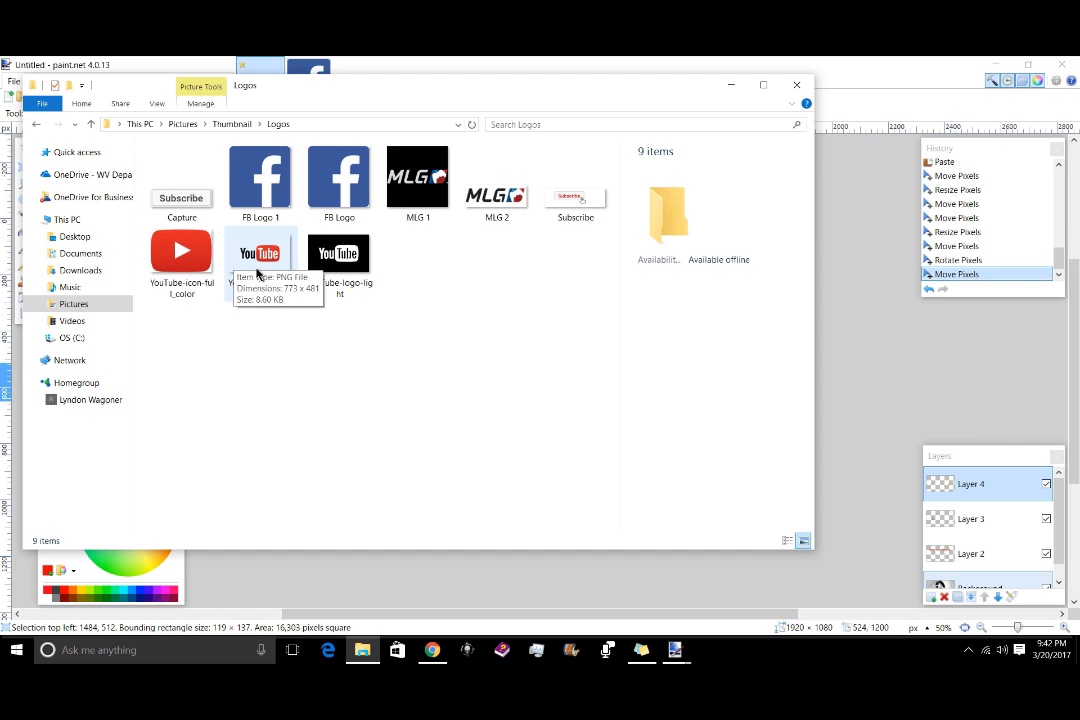
left_click(257, 273)
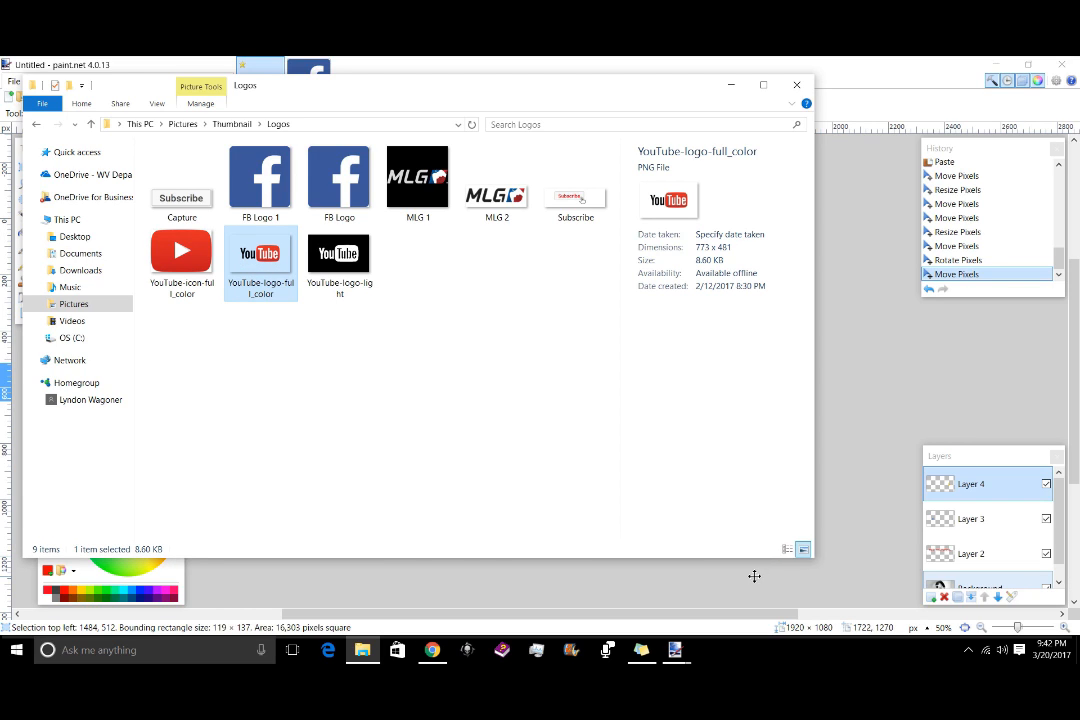
Step: Paste the YouTube logo onto Layer 4 in paint.net and resize it to about 575 × 369 pixels between the Facebook and Snapchat logos
left_click(754, 576)
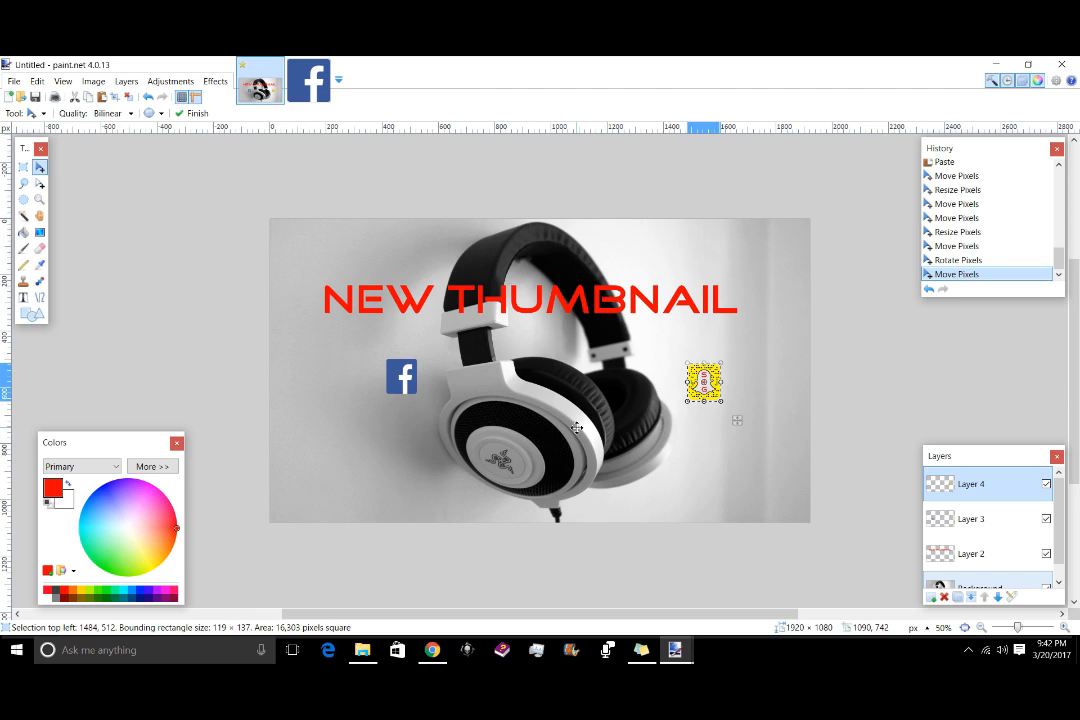
key("ctrl+v")
left_click_drag(406, 309, 562, 399)
left_click_drag(641, 450, 606, 430)
left_click_drag(552, 393, 557, 398)
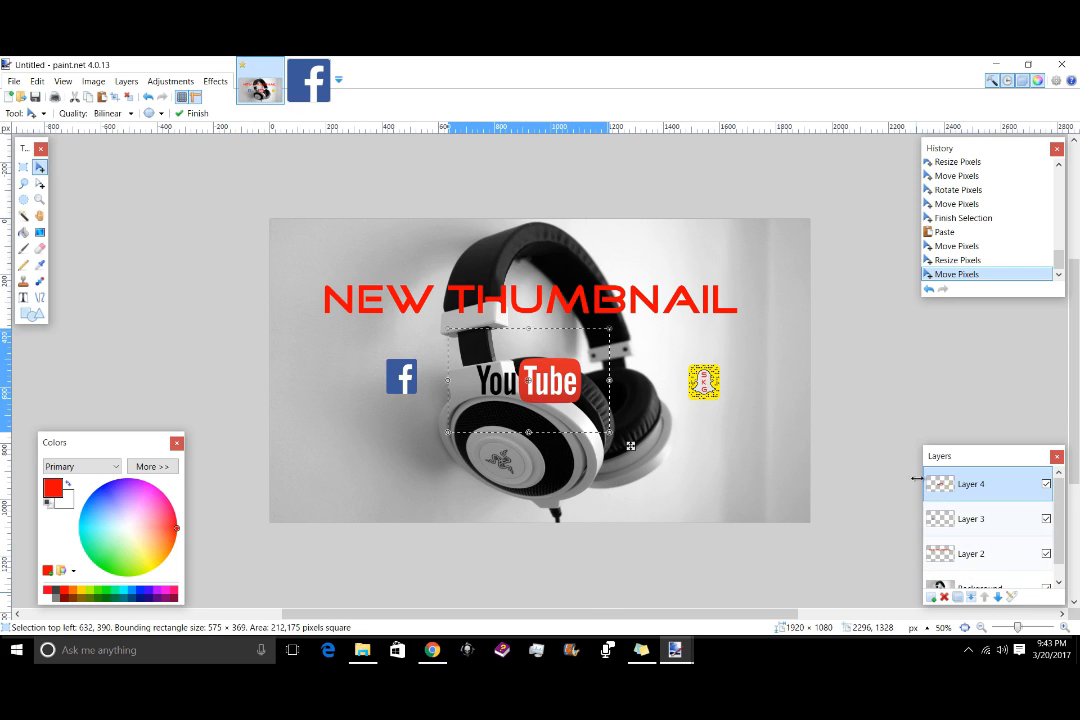
Step: Add a new layer in paint.net and paste the MLG 1 image from File Explorer's Logos folder onto it, below the YouTube logo
left_click(931, 597)
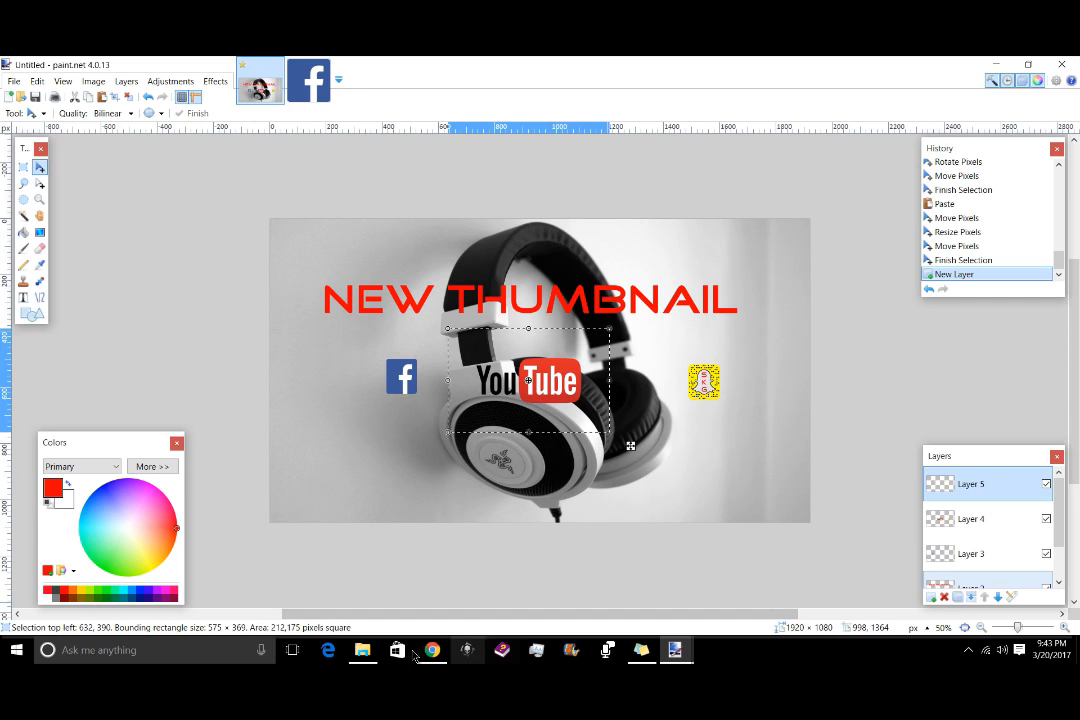
left_click(372, 654)
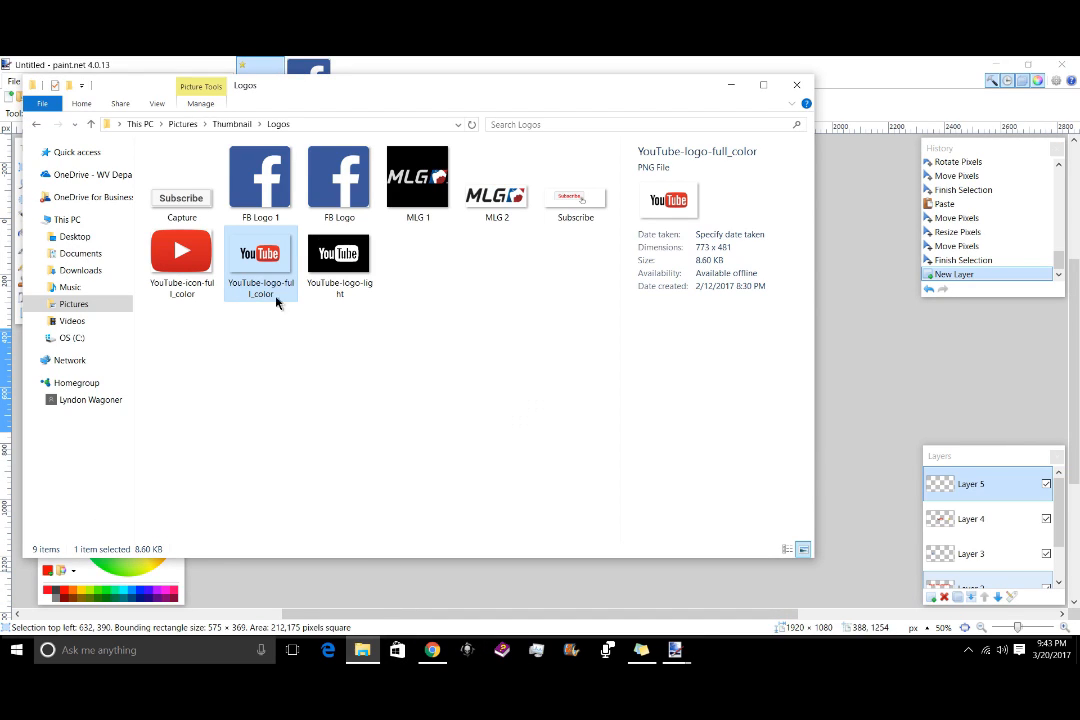
left_click(447, 204)
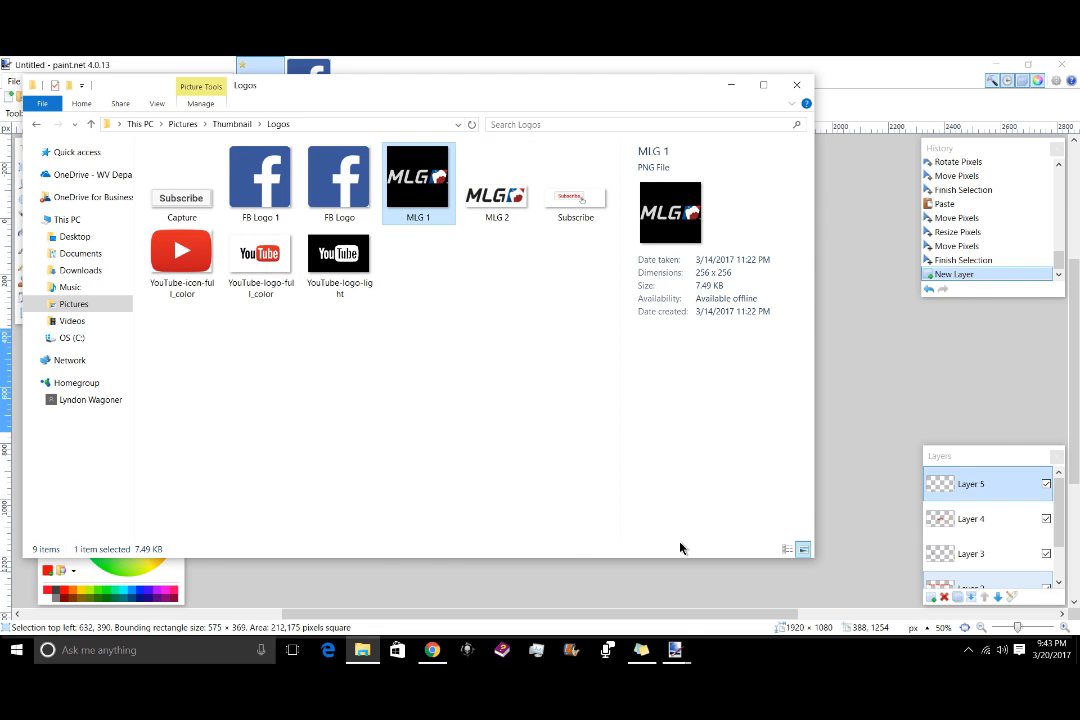
left_click(684, 561)
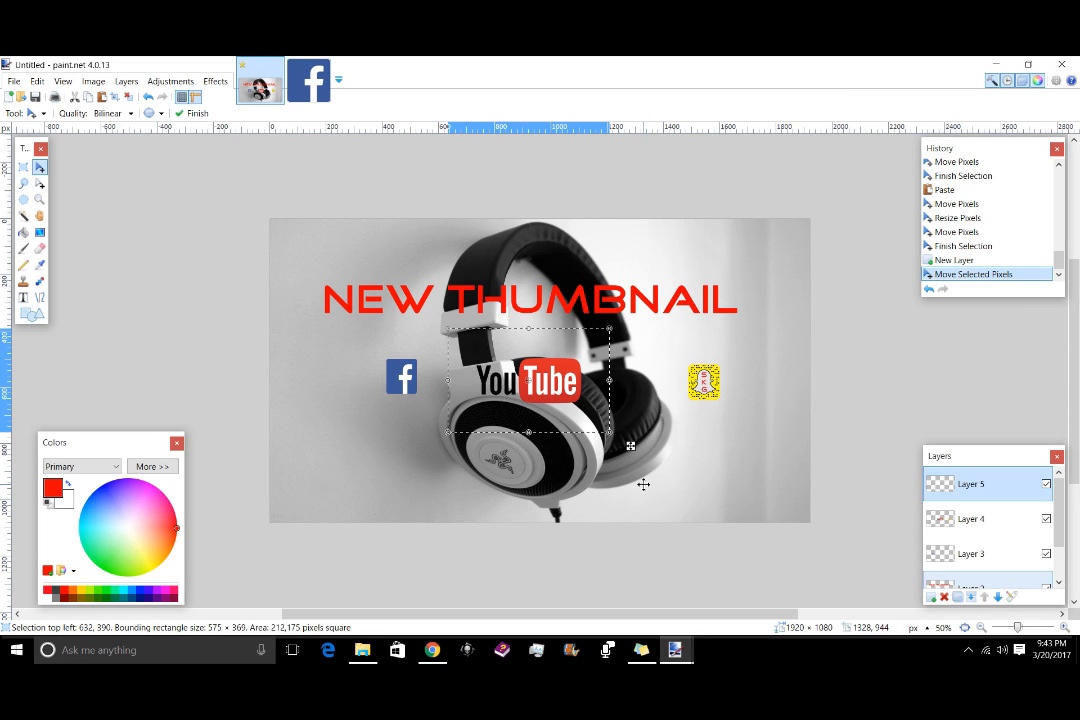
key("ctrl+v")
left_click_drag(364, 303, 582, 504)
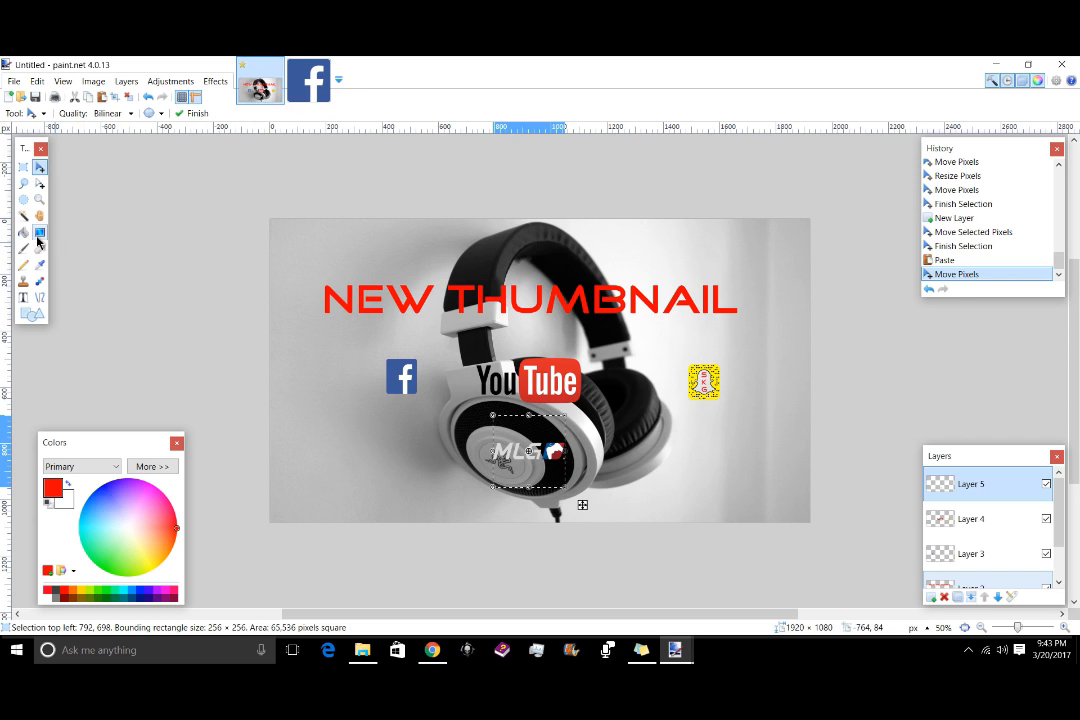
left_click(309, 80)
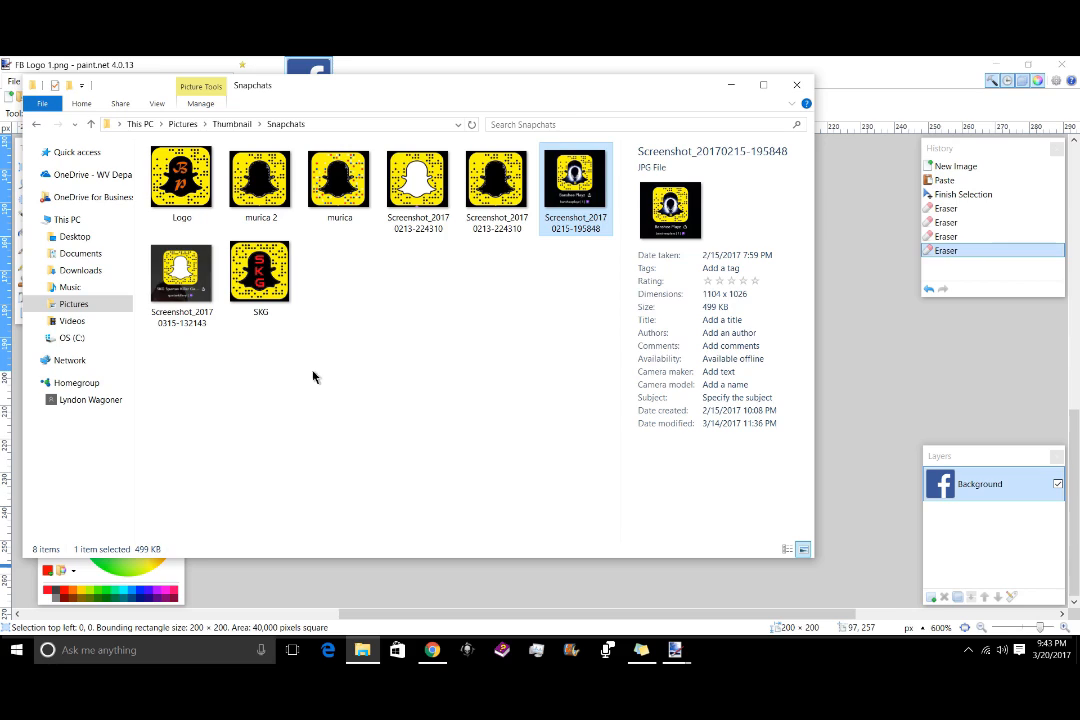
left_click(152, 246)
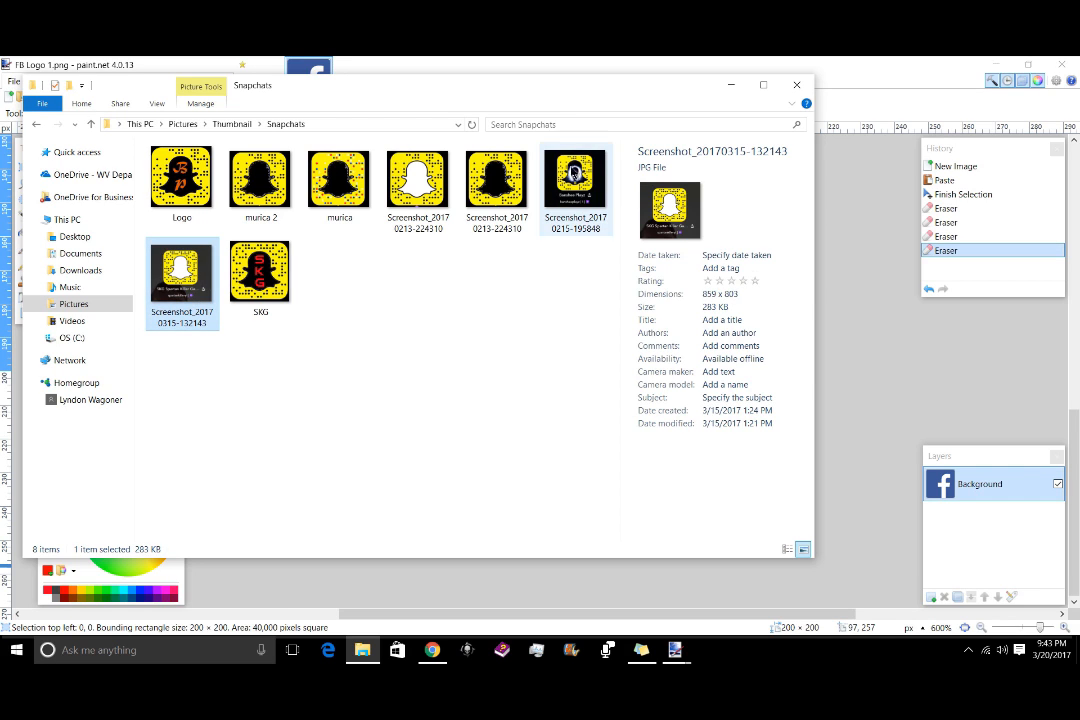
left_click(583, 604)
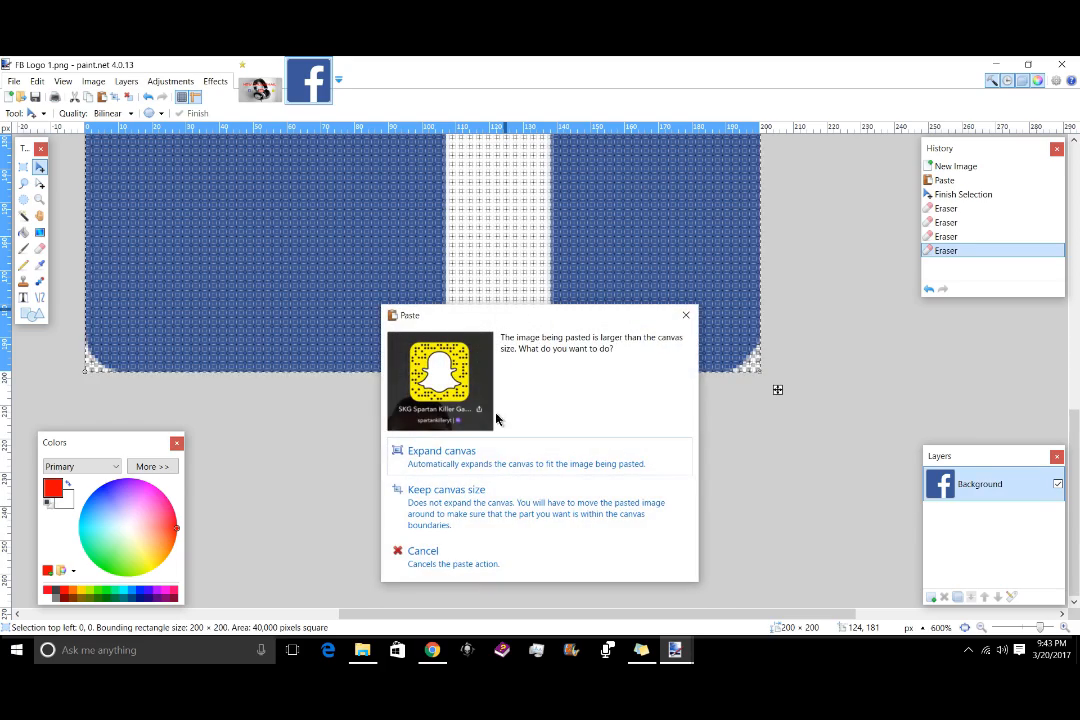
left_click(484, 465)
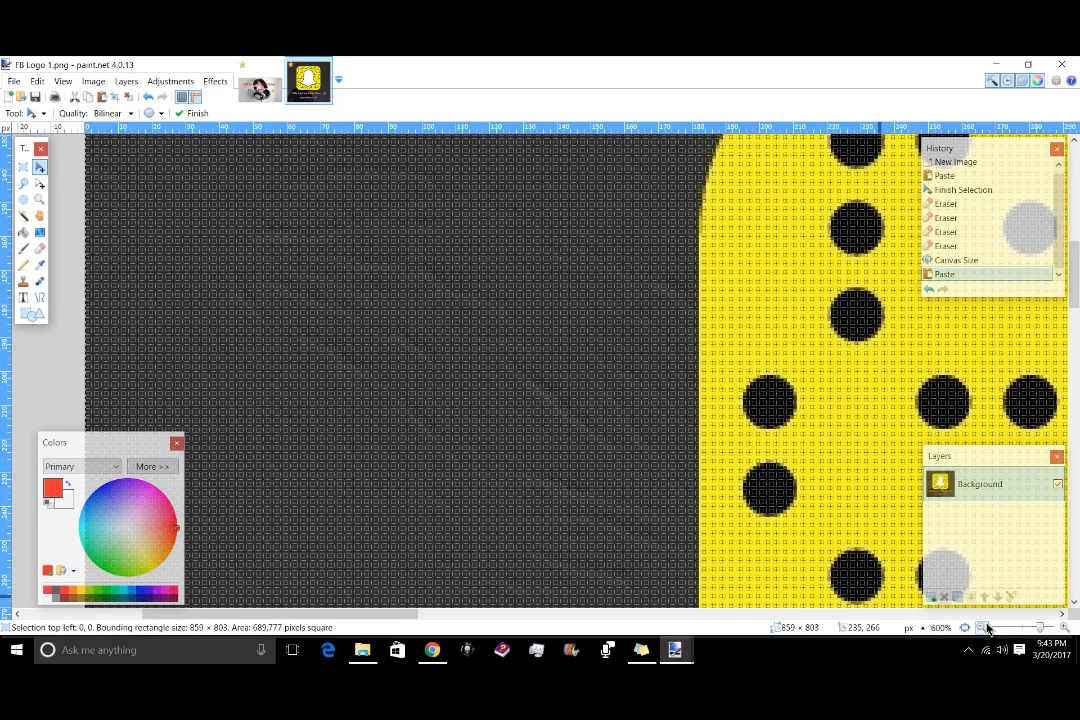
left_click(984, 627)
left_click(984, 627)
left_click(984, 627)
left_click(984, 627)
left_click(984, 627)
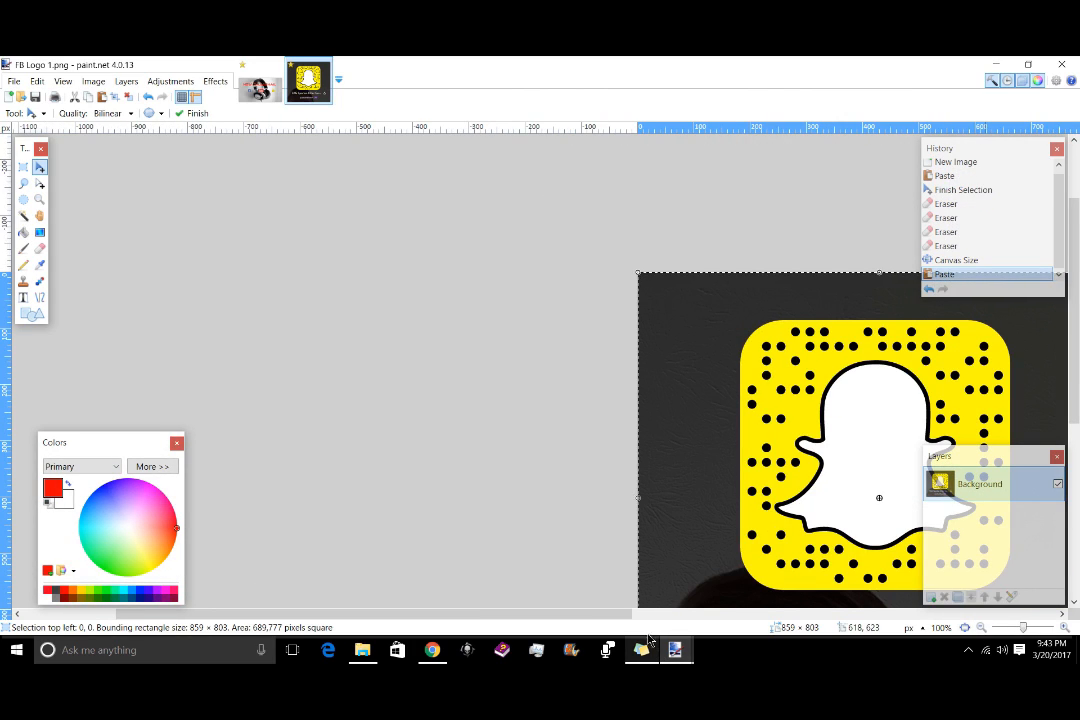
left_click_drag(607, 615, 708, 570)
scroll(755, 528, "down", 3)
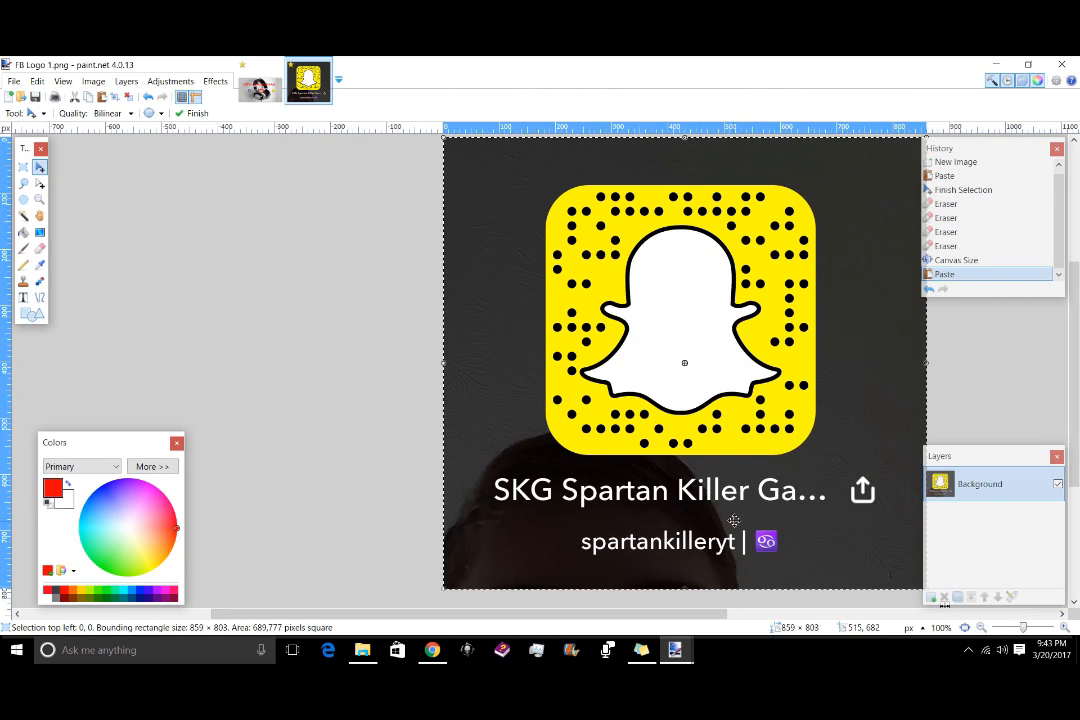
Step: Erase the white ghost interior and the dark background around the Snapchat code using the Magic Wand
left_click(23, 215)
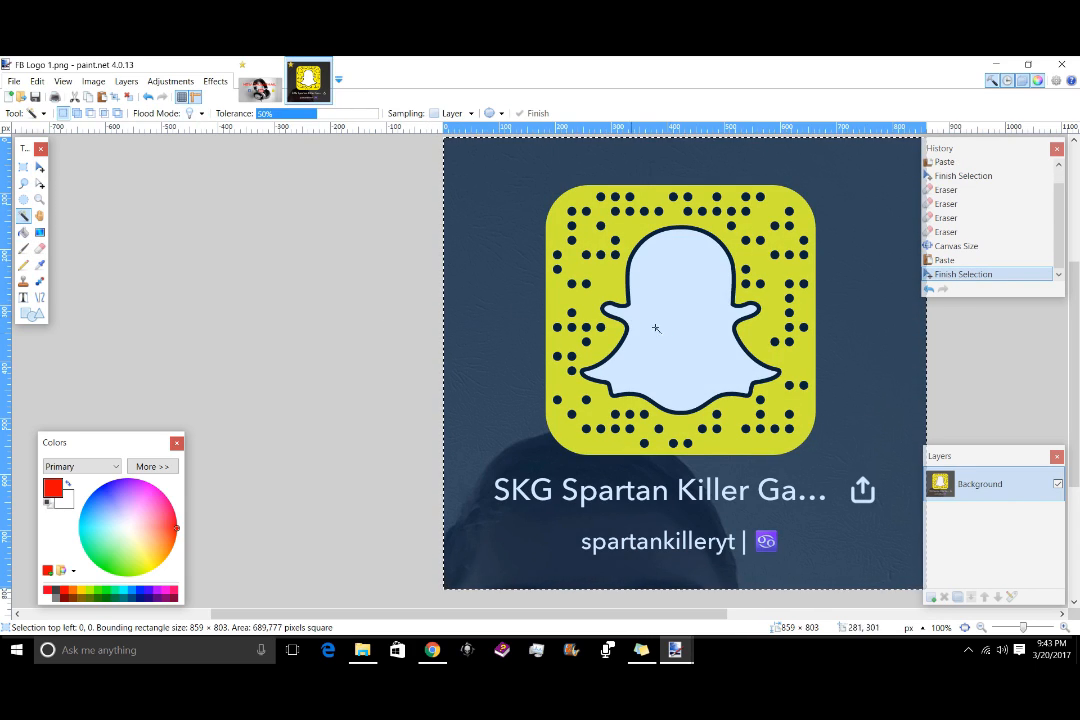
left_click(692, 345)
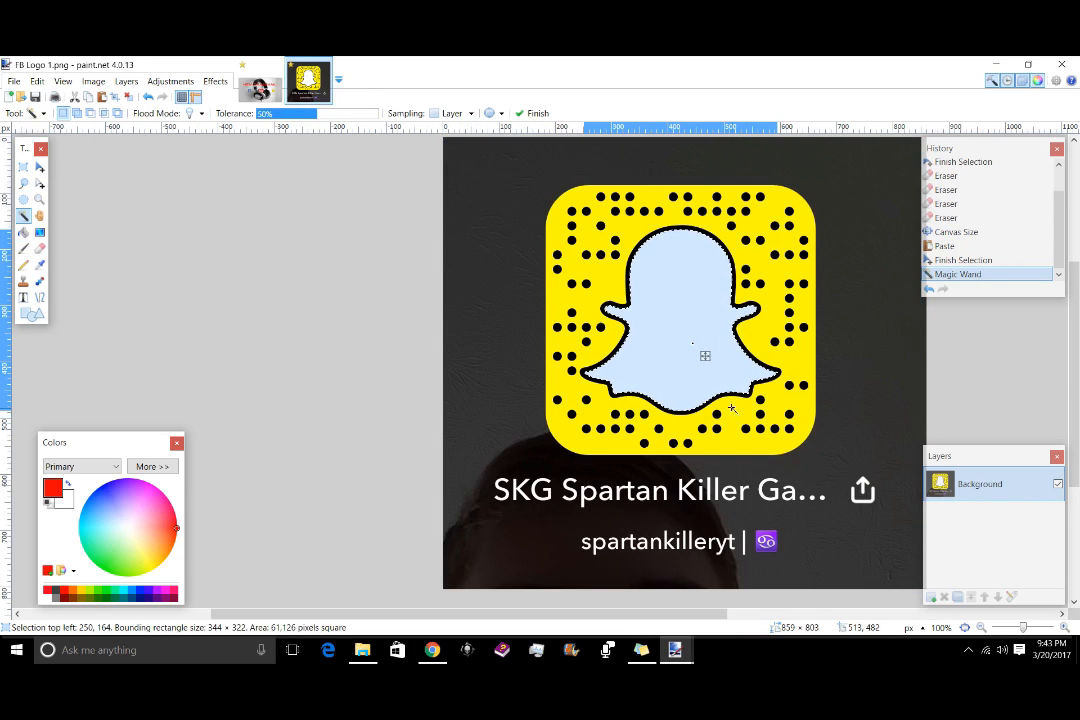
key("Delete")
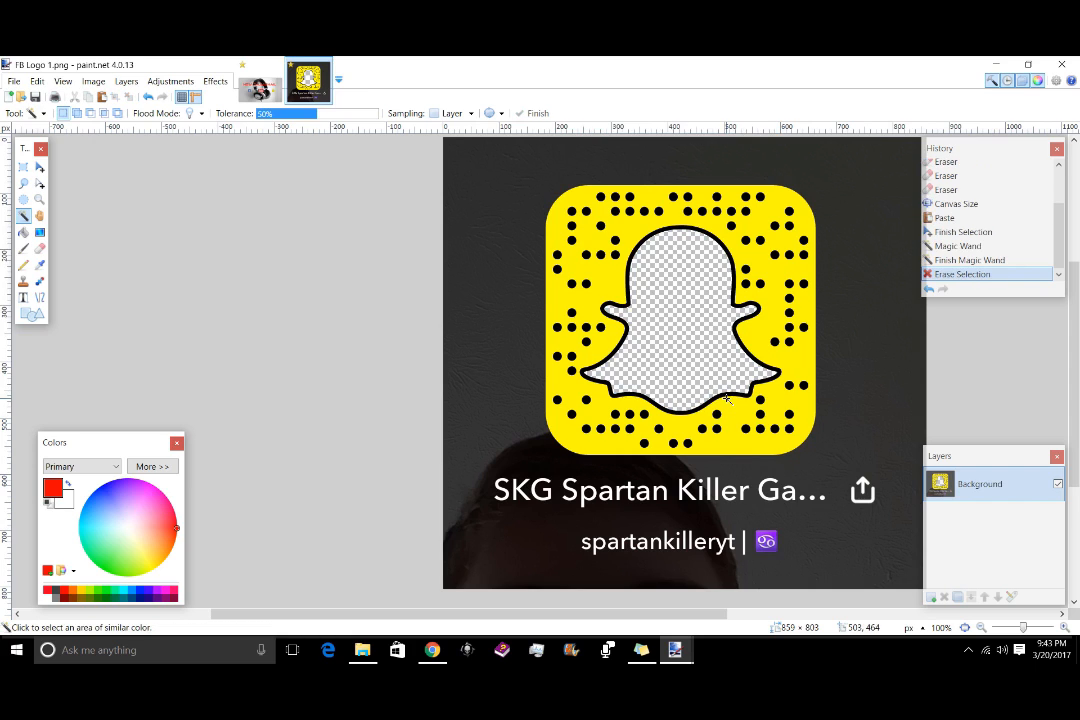
left_click(473, 410)
key("Delete")
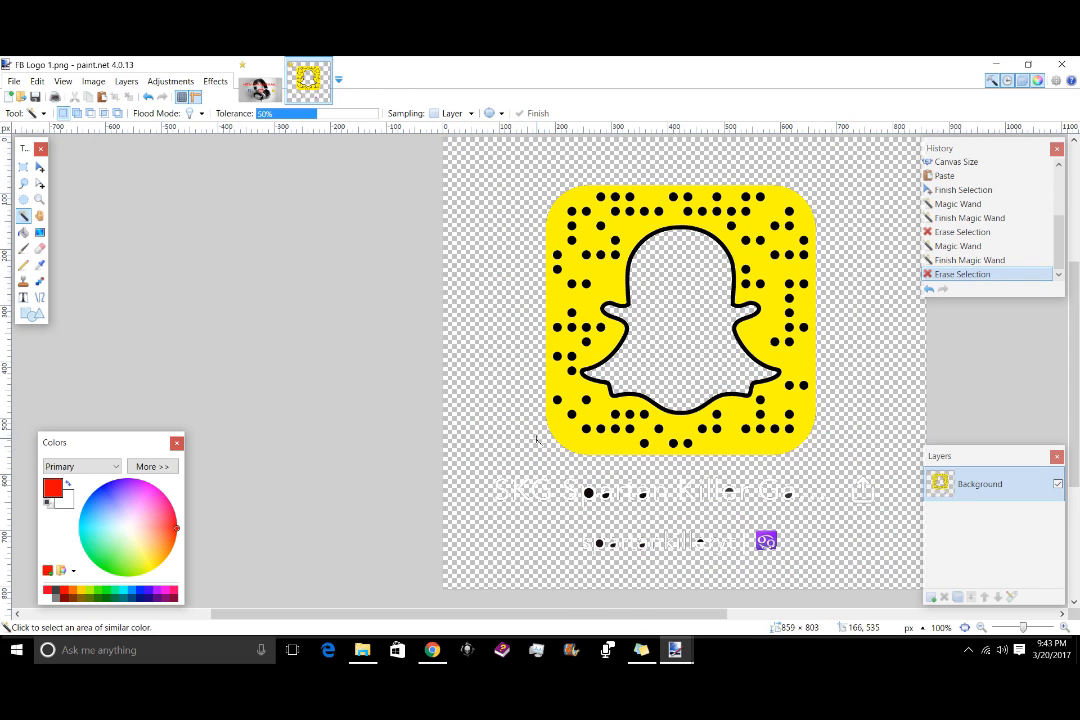
Step: Erase the leftover text and icons below the Snapchat code with the Eraser at brush width 80
left_click(40, 250)
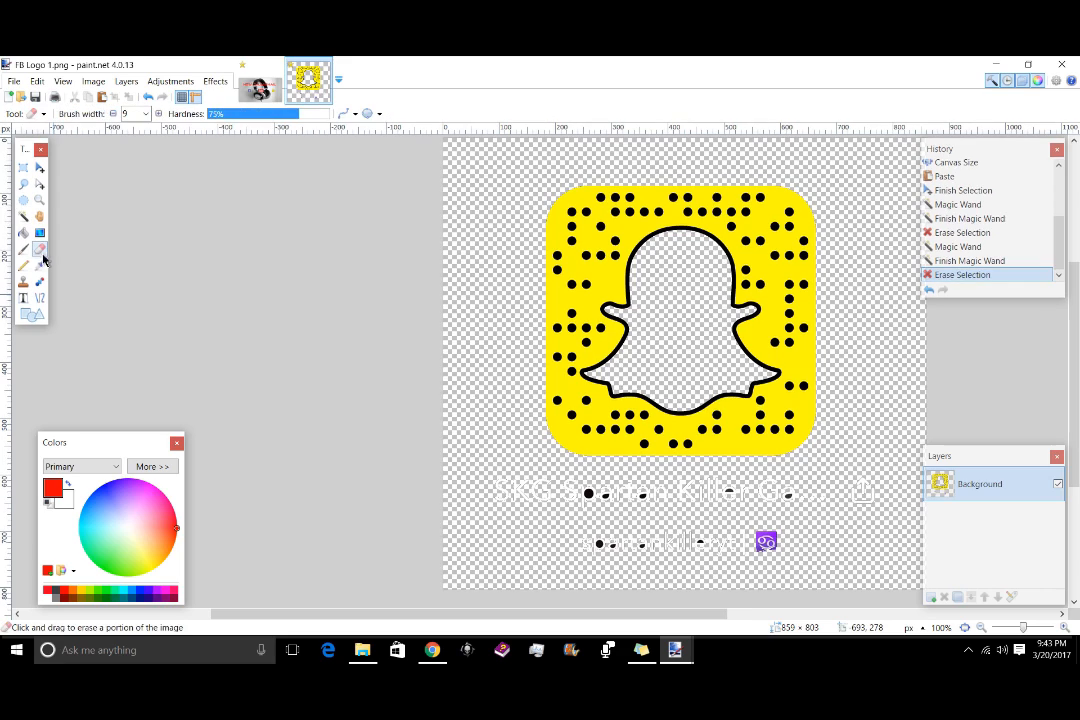
left_click(146, 113)
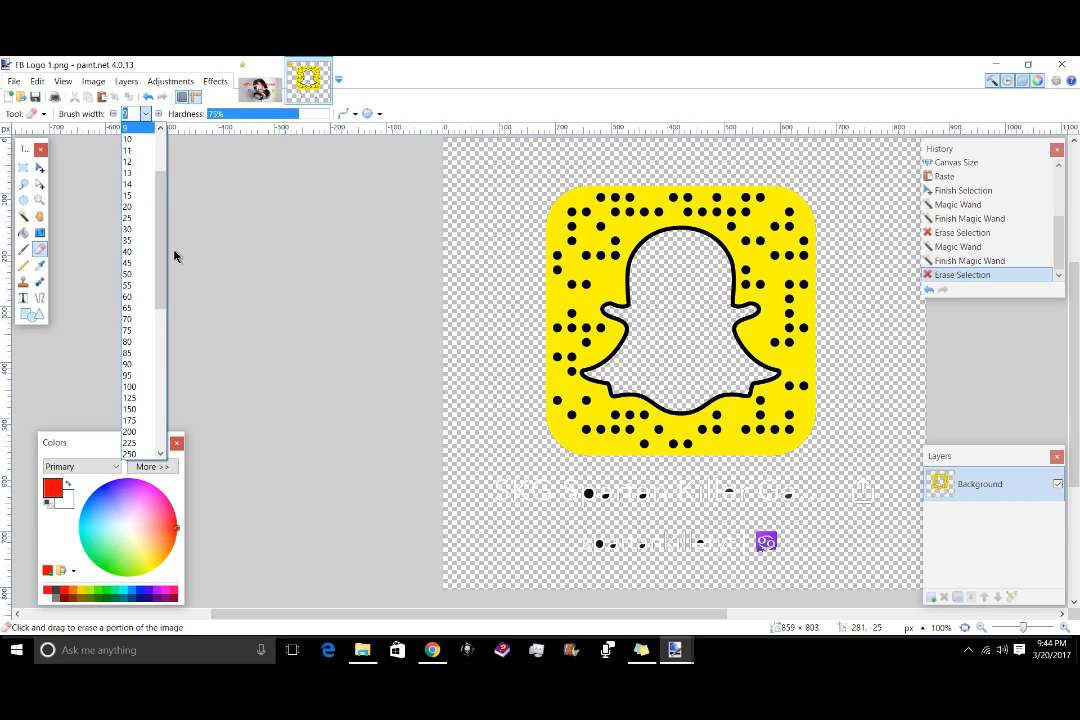
left_click(145, 345)
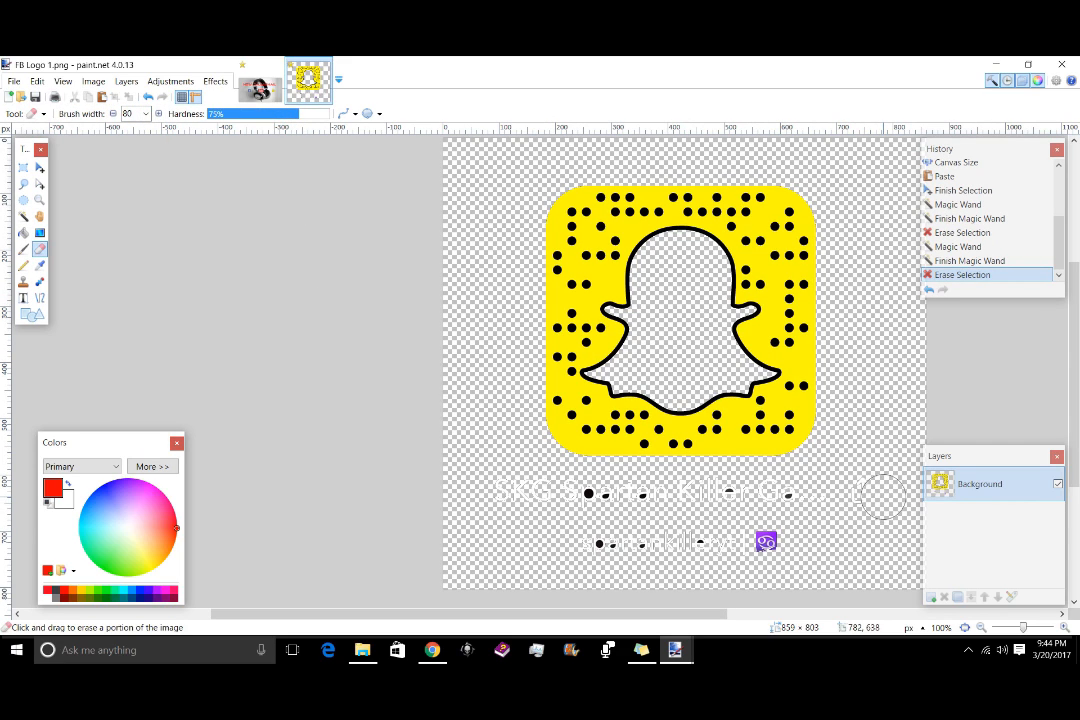
mouse_move(812, 493)
left_mouse_down()
mouse_move(513, 480)
mouse_move(472, 493)
mouse_move(594, 527)
mouse_move(684, 535)
mouse_move(819, 525)
mouse_move(779, 543)
mouse_move(660, 540)
left_mouse_up()
scroll(829, 485, "up", 2)
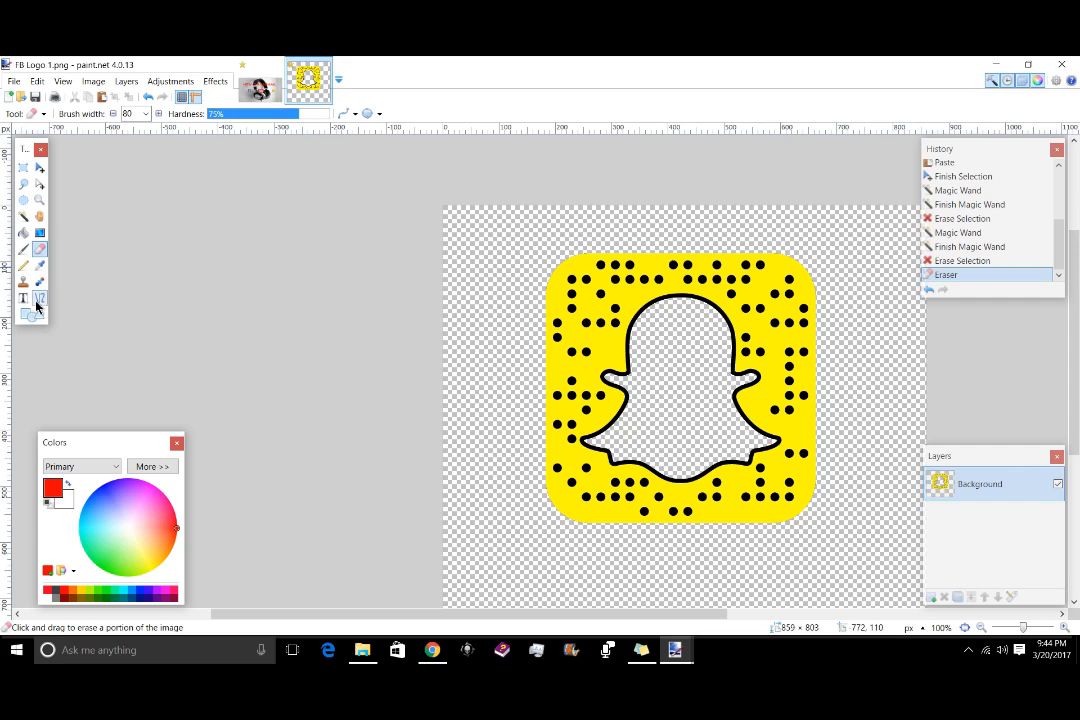
Step: Select one black dot near the Snapchat code's upper-left corner with the Magic Wand, fill it with green and deselect it
left_click(23, 215)
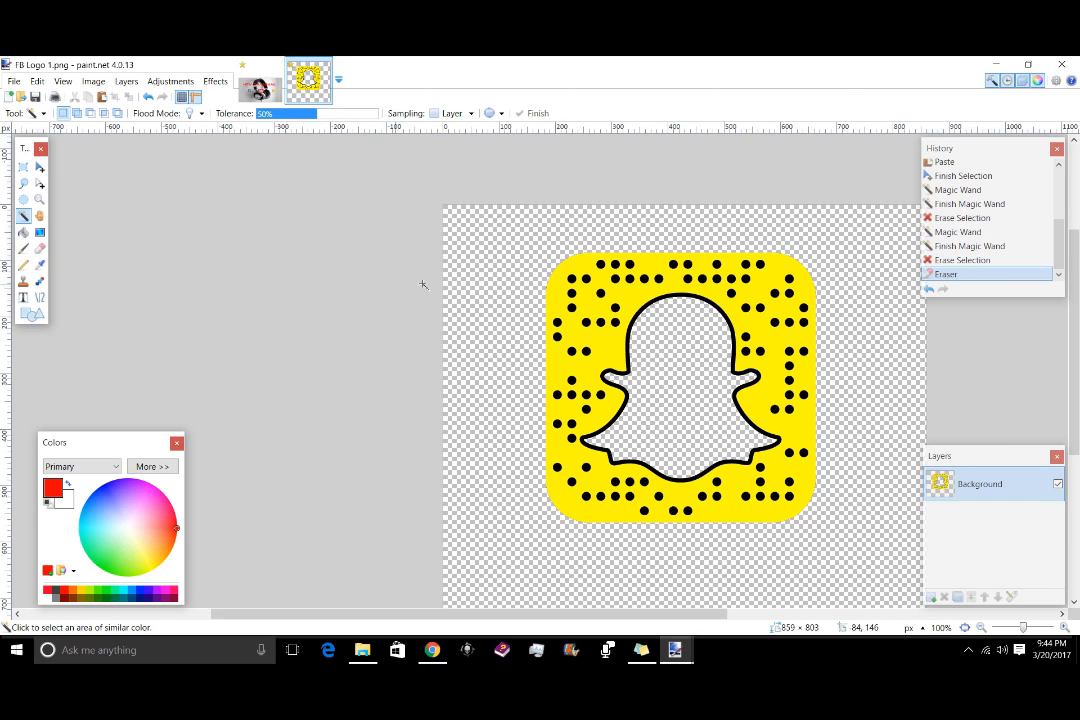
left_click(572, 307)
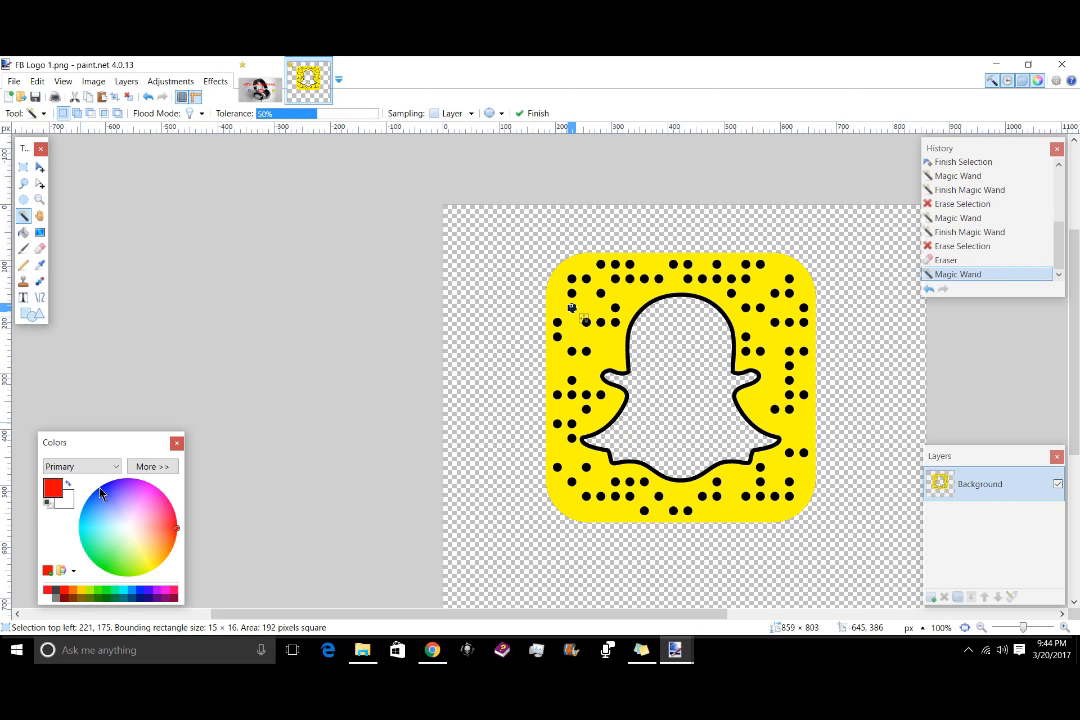
left_click_drag(156, 565, 108, 572)
left_click(24, 232)
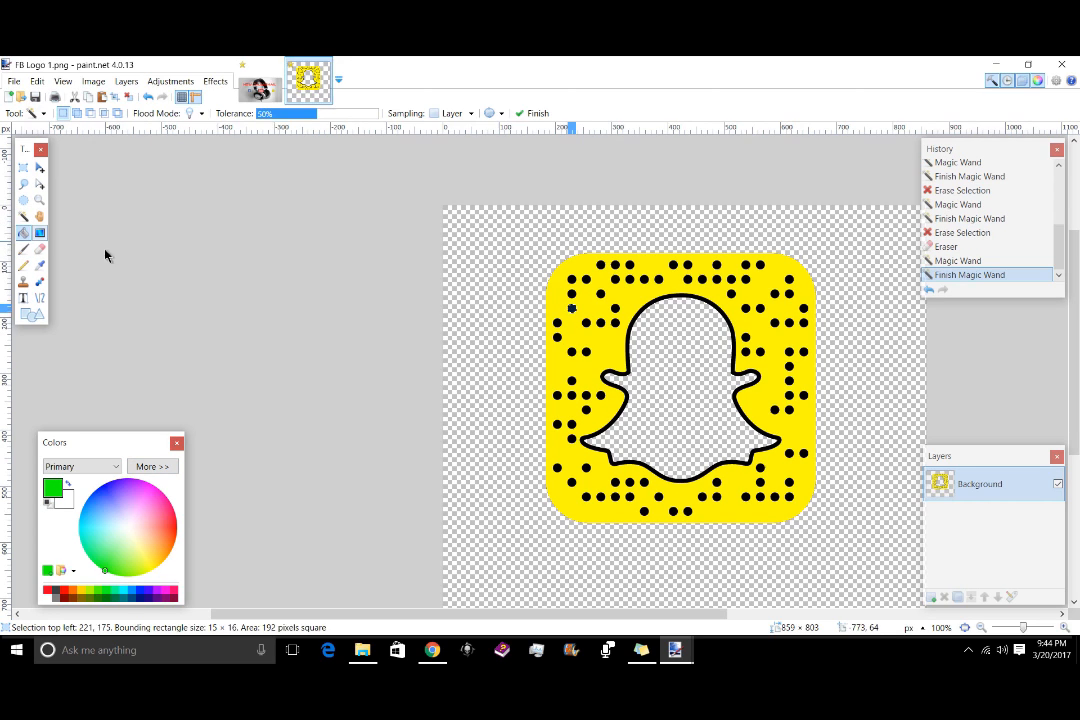
left_click(572, 308)
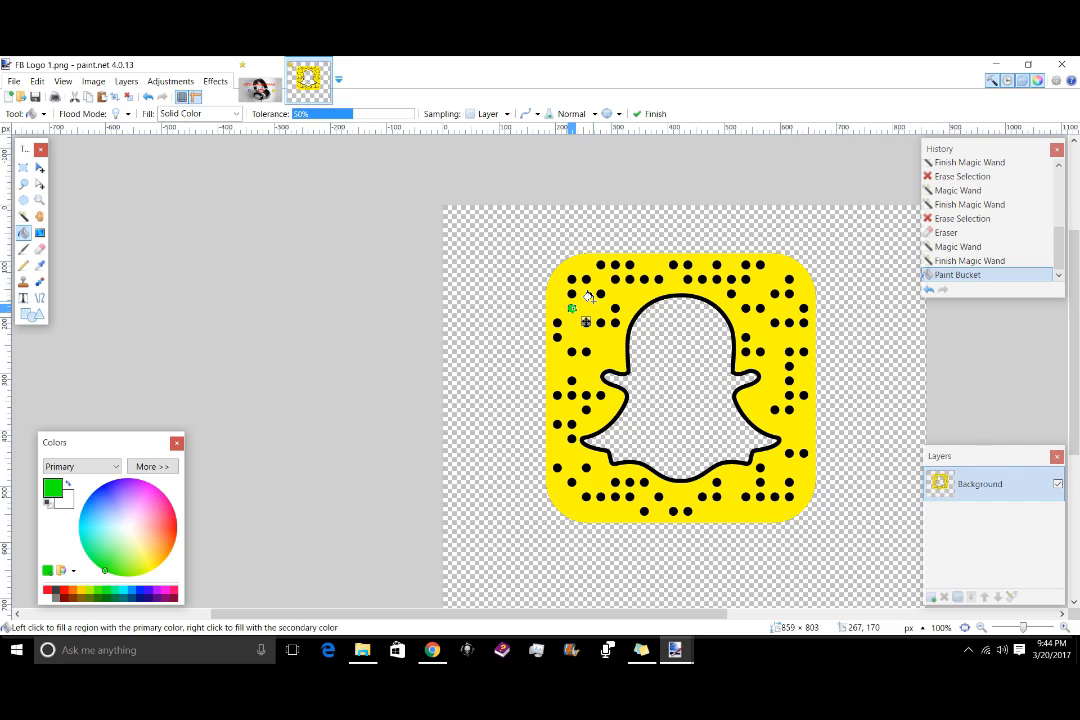
key("s")
key("ctrl+d")
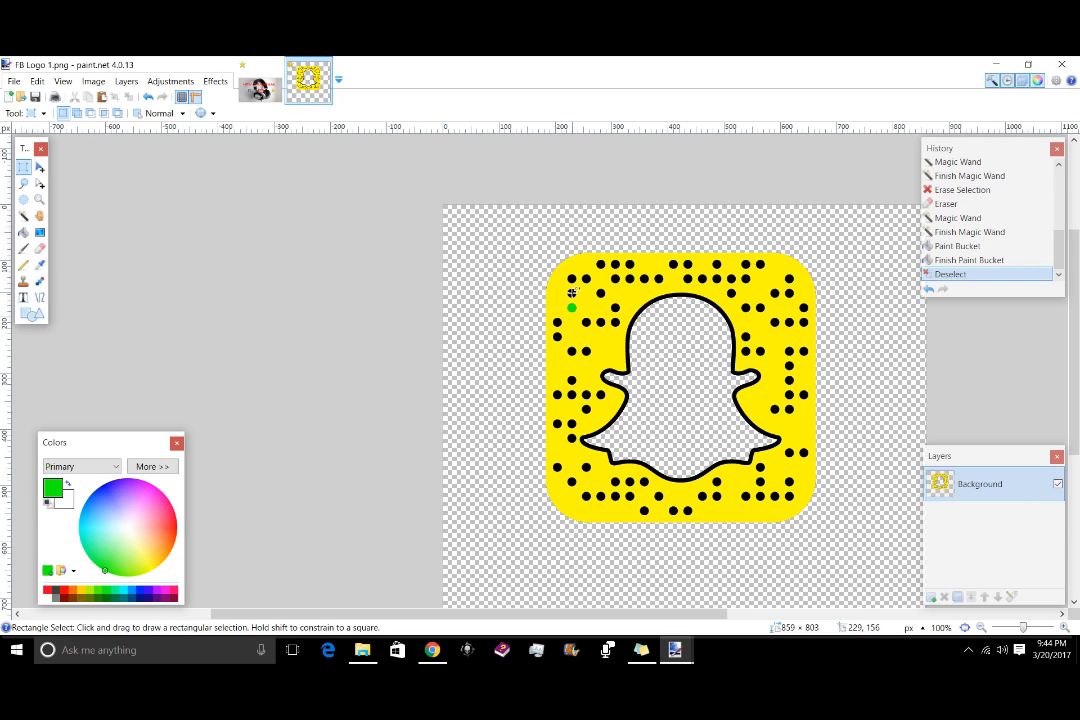
Step: Fill the dot directly above the green one and the two leftmost dots of the next row up with green
key("f")
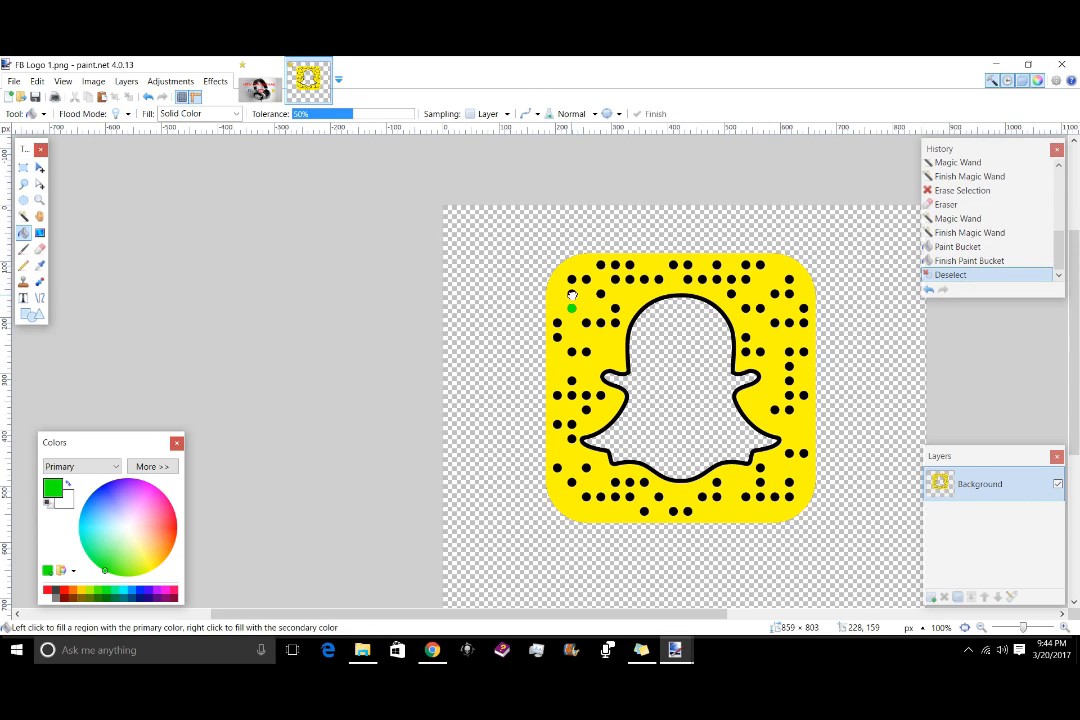
left_click(572, 294)
key("s")
left_click_drag(576, 277, 572, 278)
key("f")
left_click(576, 280)
key("s")
key("ctrl+d")
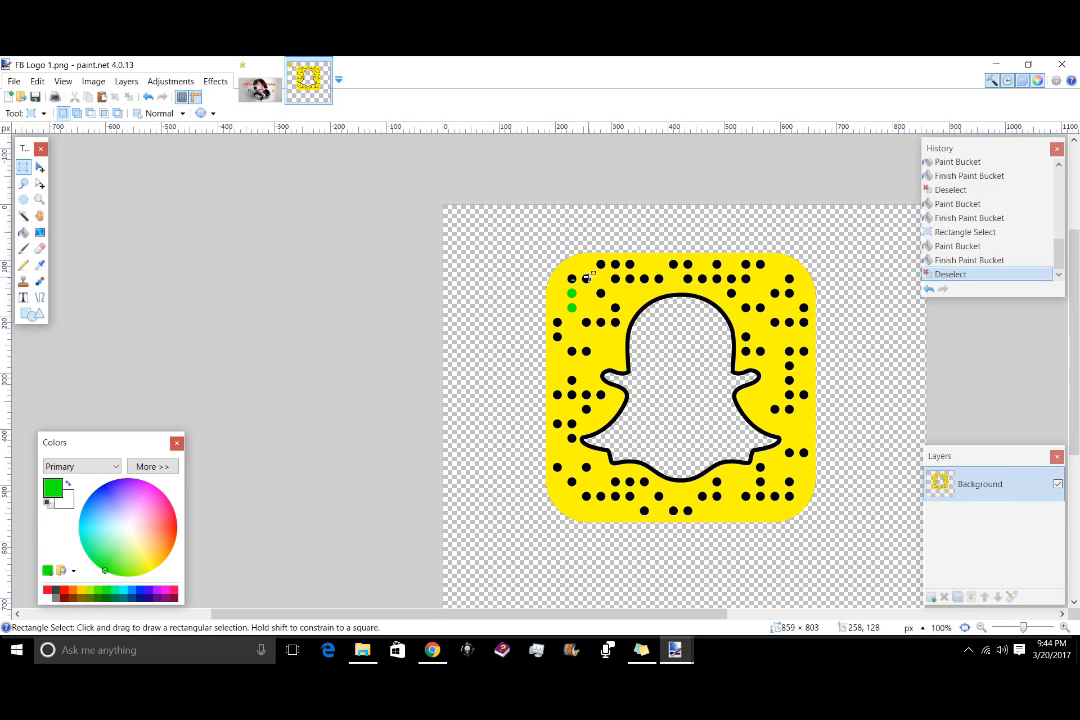
key("f")
left_click(586, 279)
key("s")
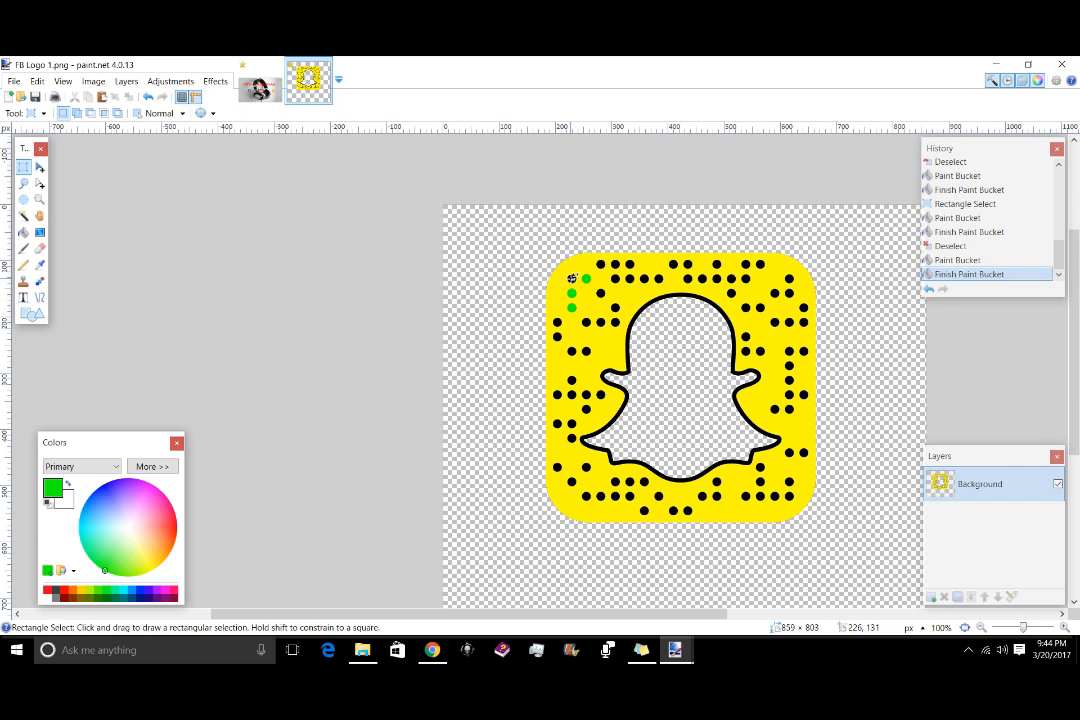
key("f")
left_click(571, 279)
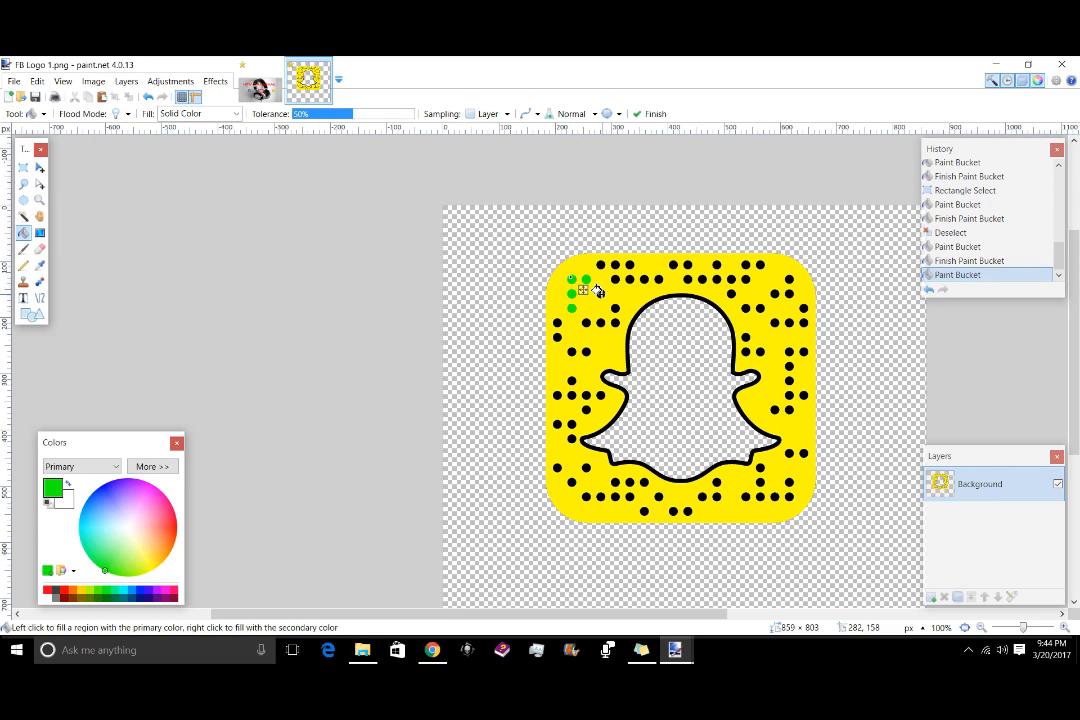
Step: Clear the stray selection and fill the single black dot diagonally below the two green dots in the upper row with green
key("s")
left_click(601, 293)
key("f")
left_click(603, 296)
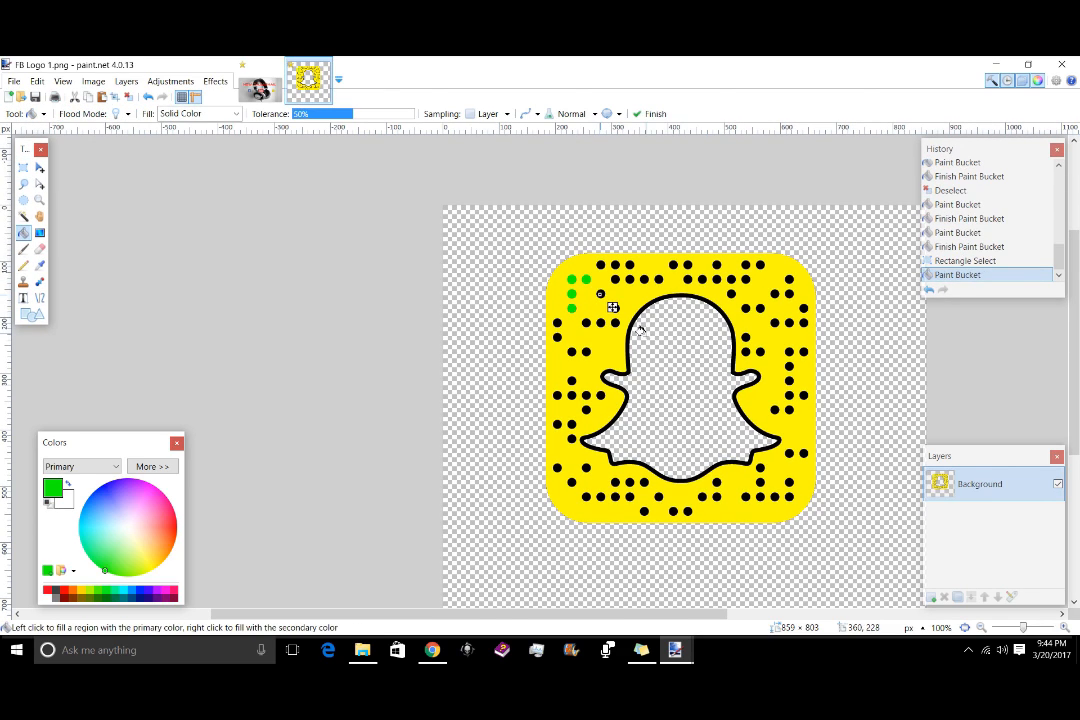
key("s")
key("ctrl+d")
key("f")
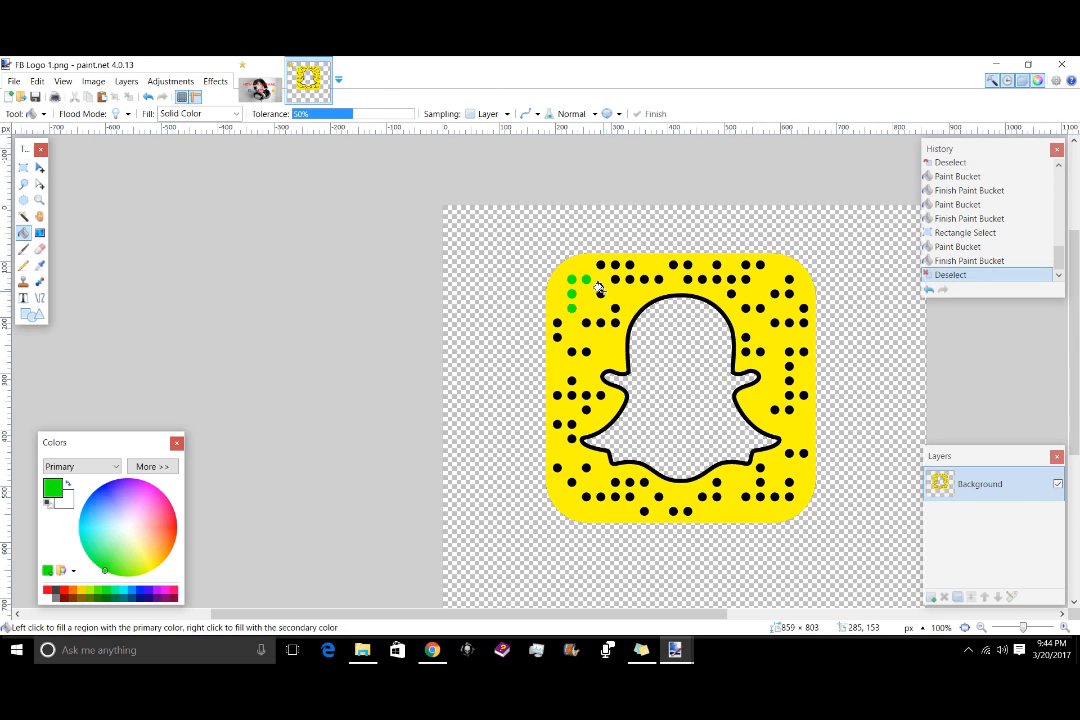
left_click(600, 292)
key("s")
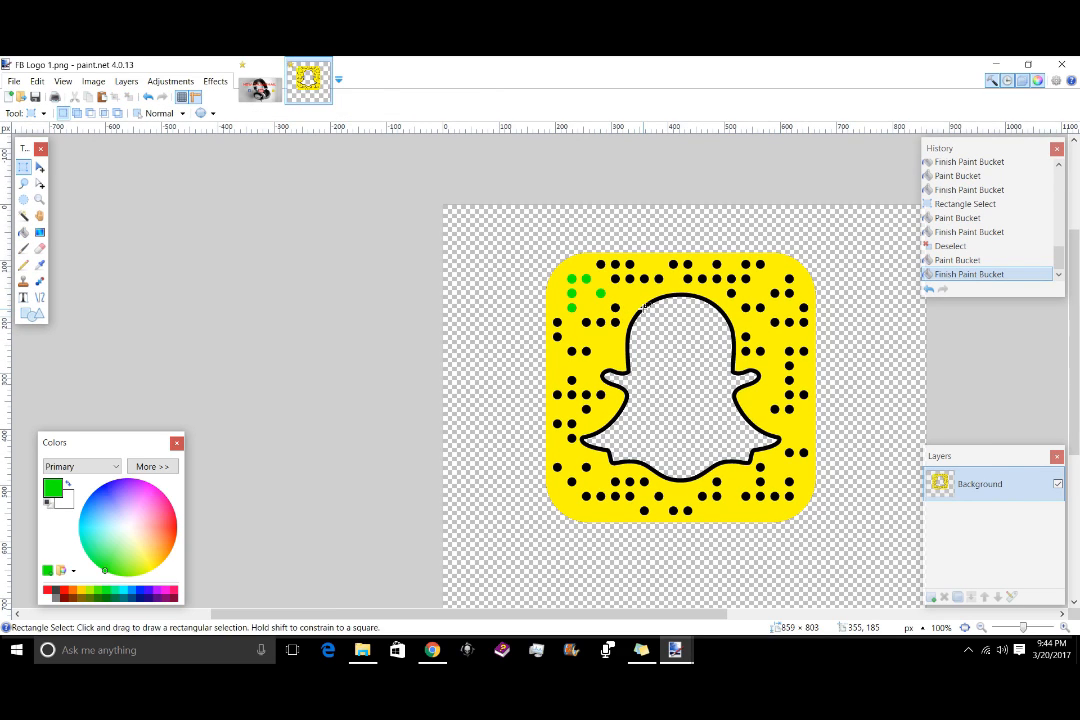
Step: Fill the black outline of the Snapchat ghost with green using the Paint Bucket
key("f")
left_click(647, 305)
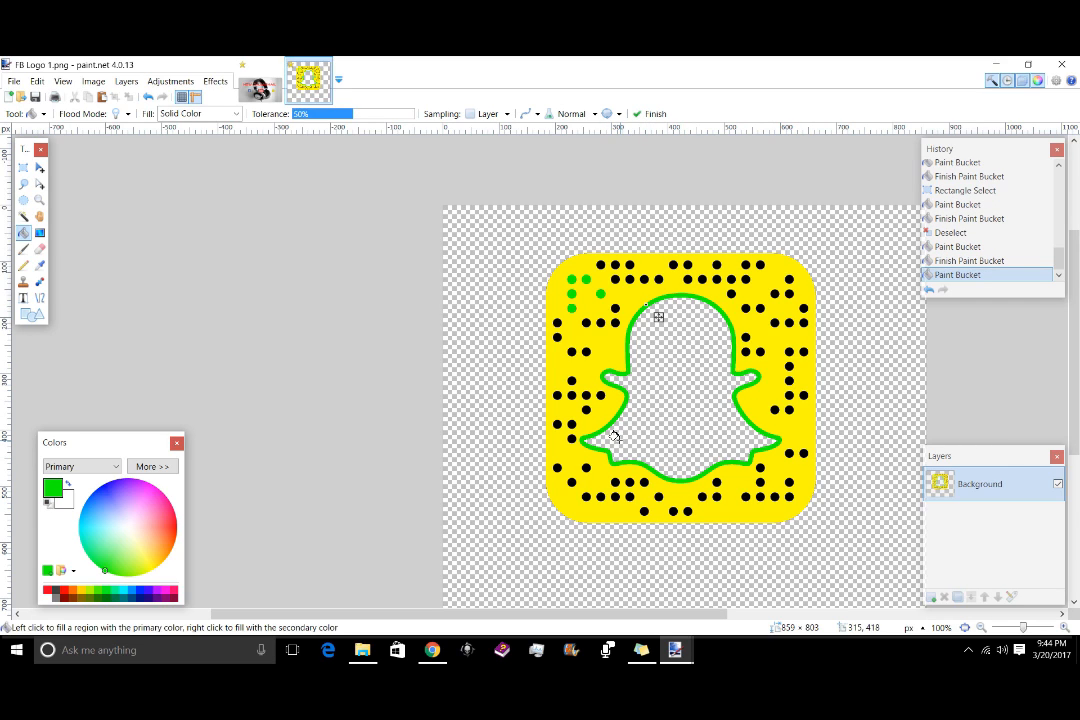
key("s")
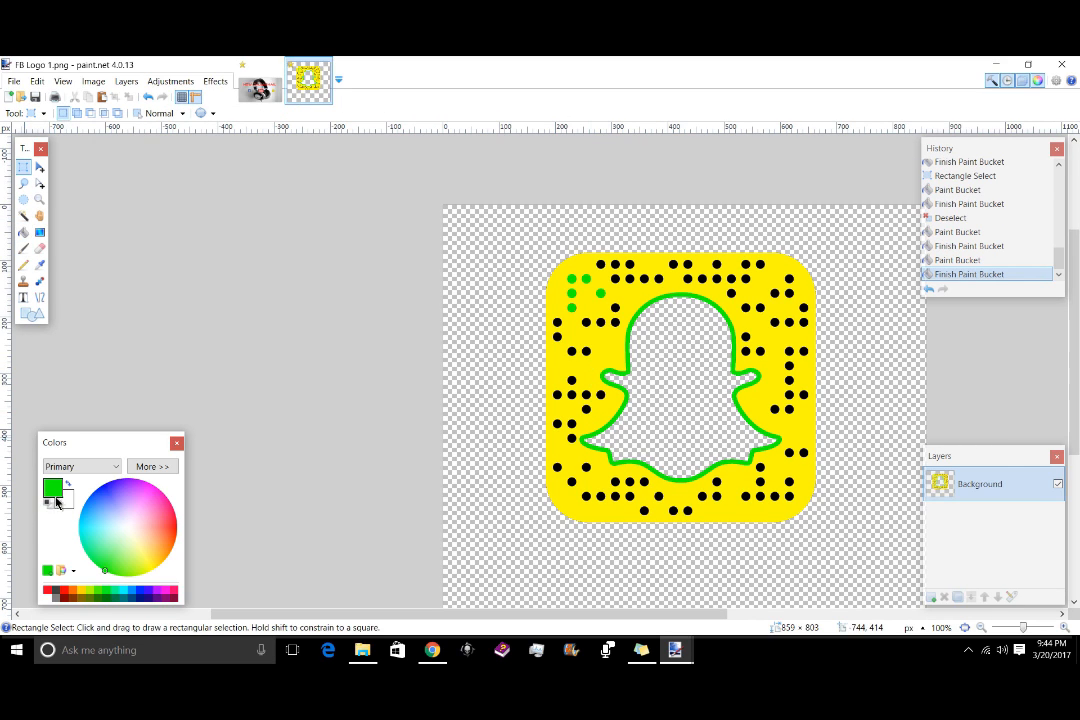
Step: Set the primary color to blue and fill the yellow area of the Snapchat code with it
left_click(95, 485)
key("f")
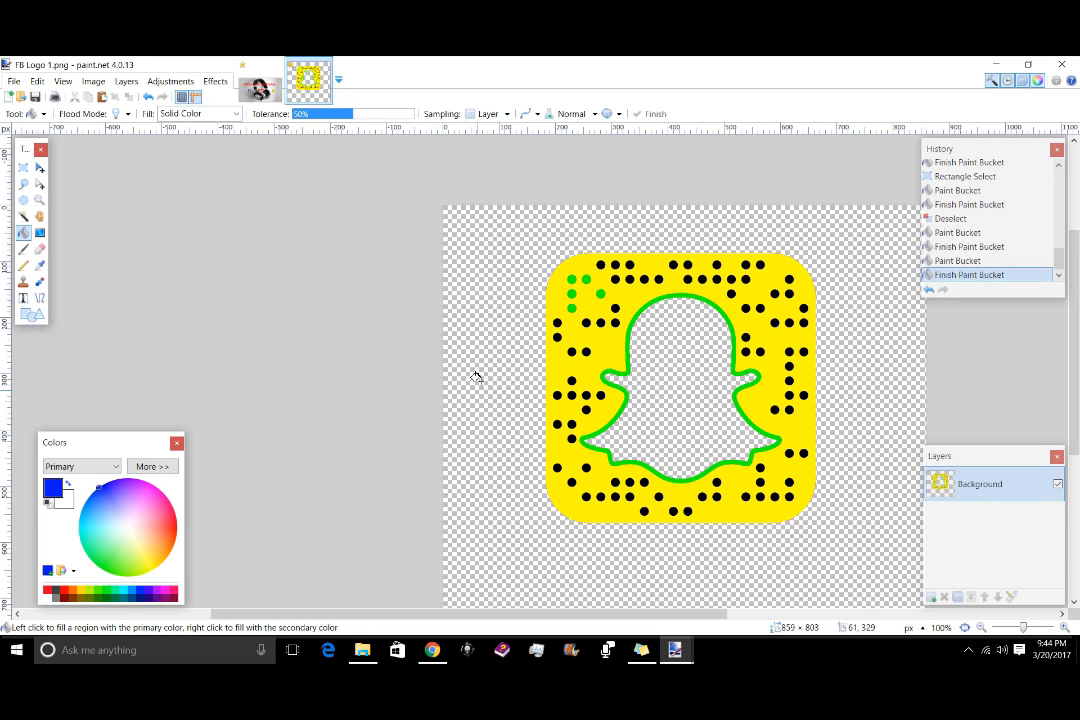
left_click(615, 358)
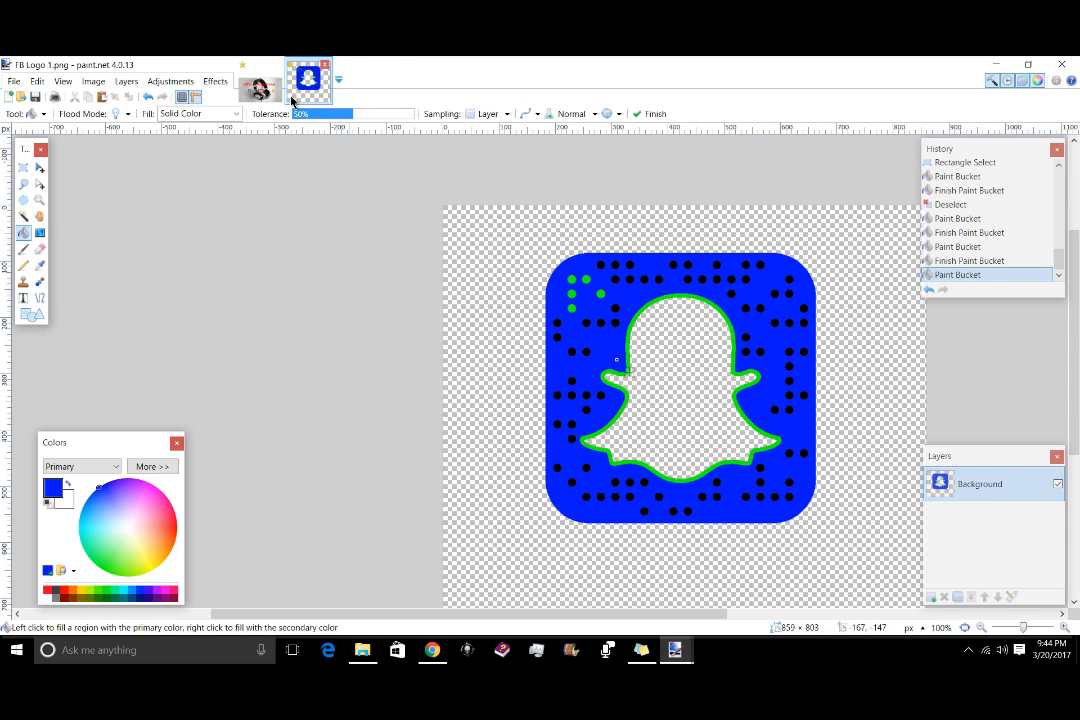
Step: Close the recolored Snapchat code image and discard its unsaved changes
left_click(324, 67)
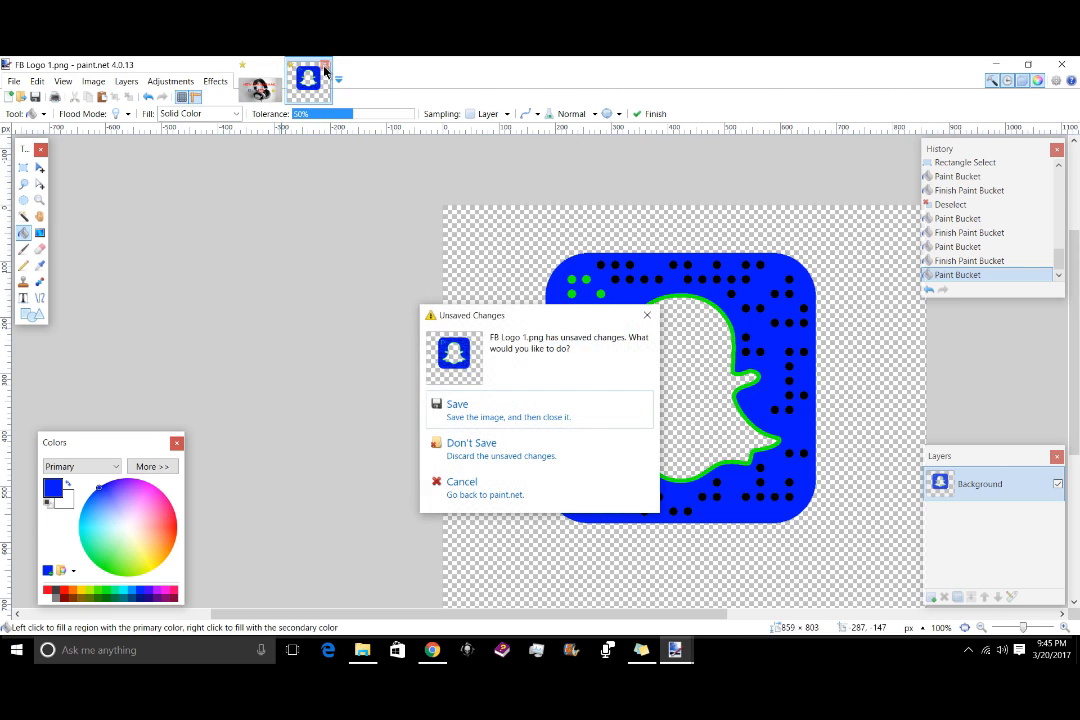
left_click(536, 457)
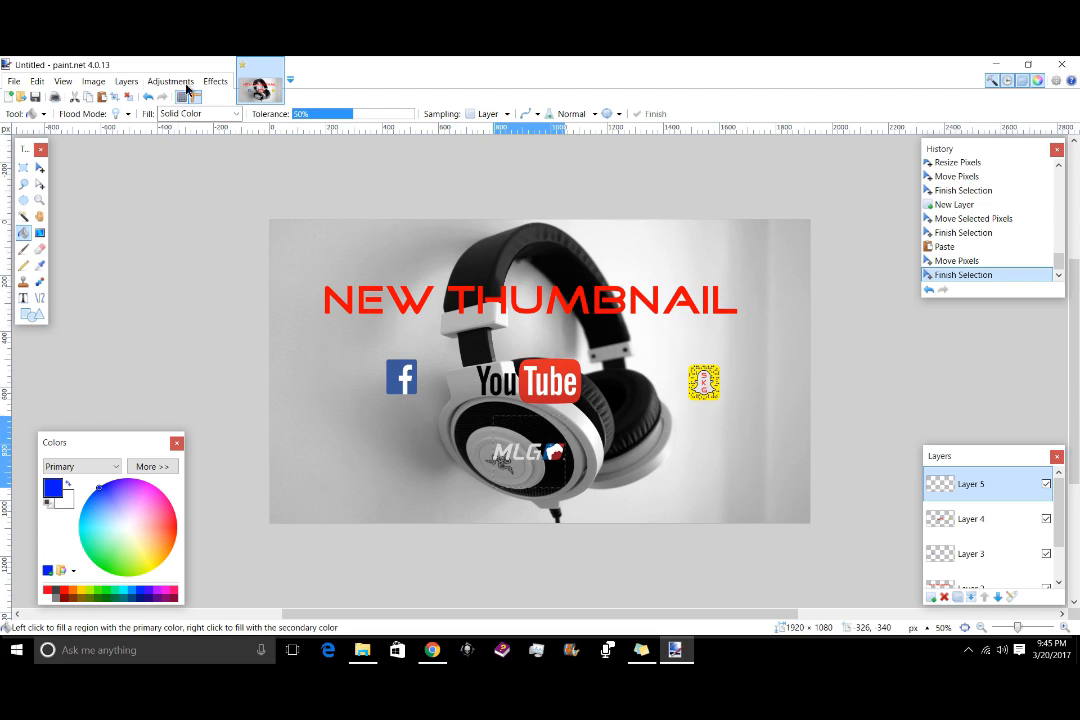
left_click(215, 81)
mouse_move(230, 99)
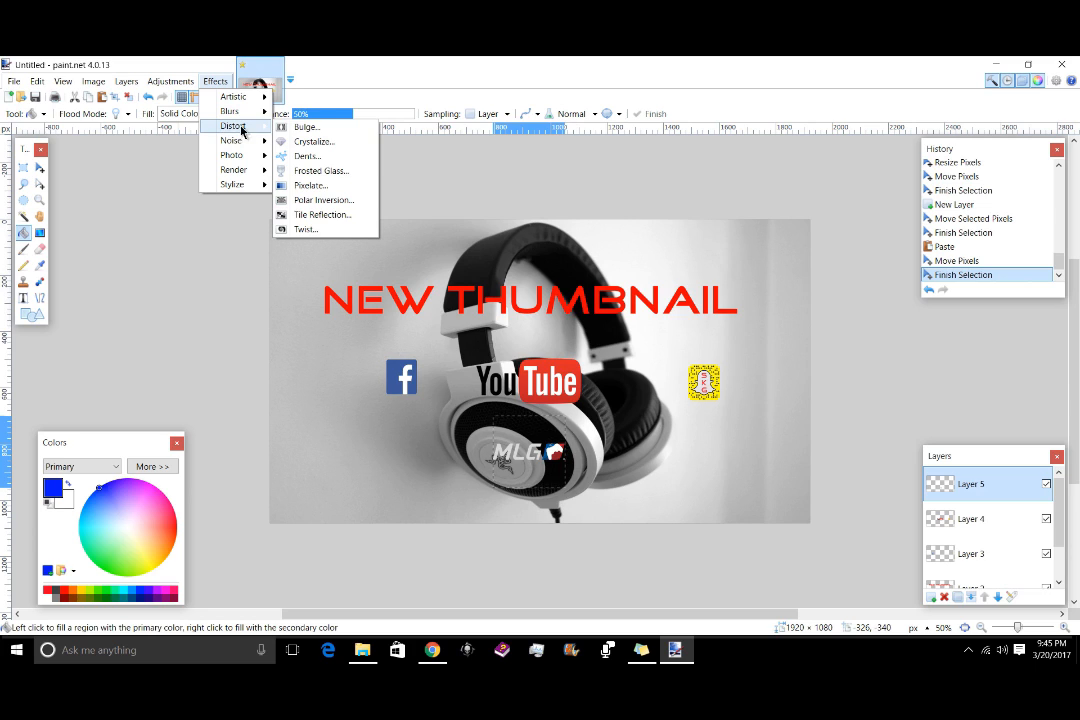
left_click(321, 214)
left_click_drag(556, 258, 260, 234)
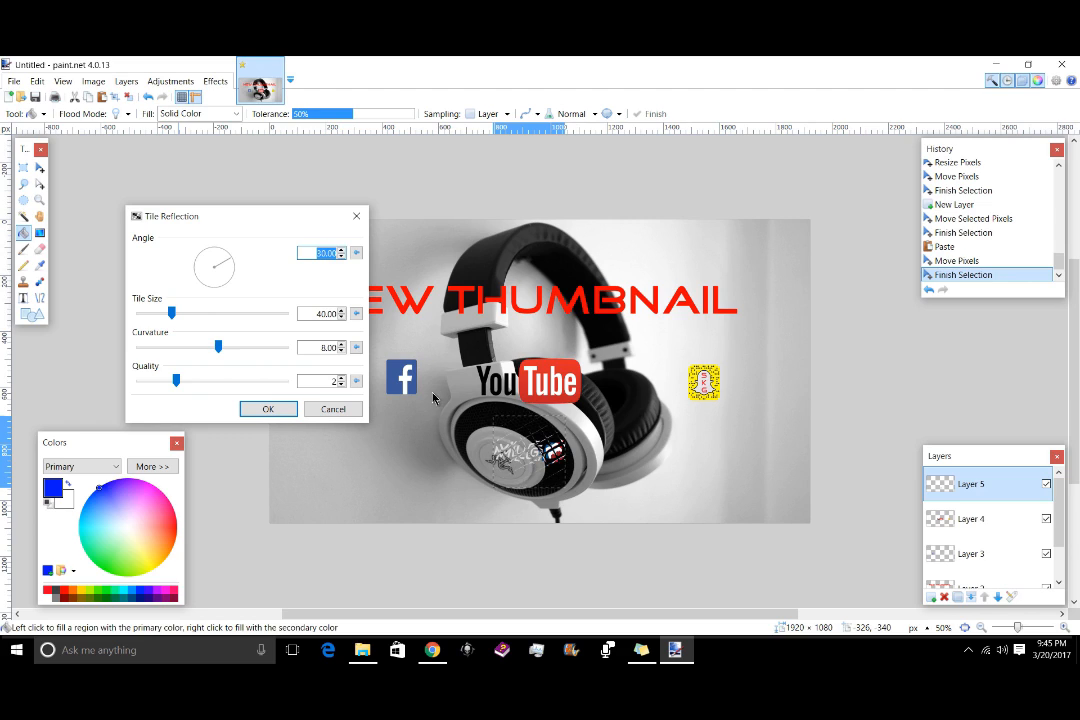
left_click(333, 408)
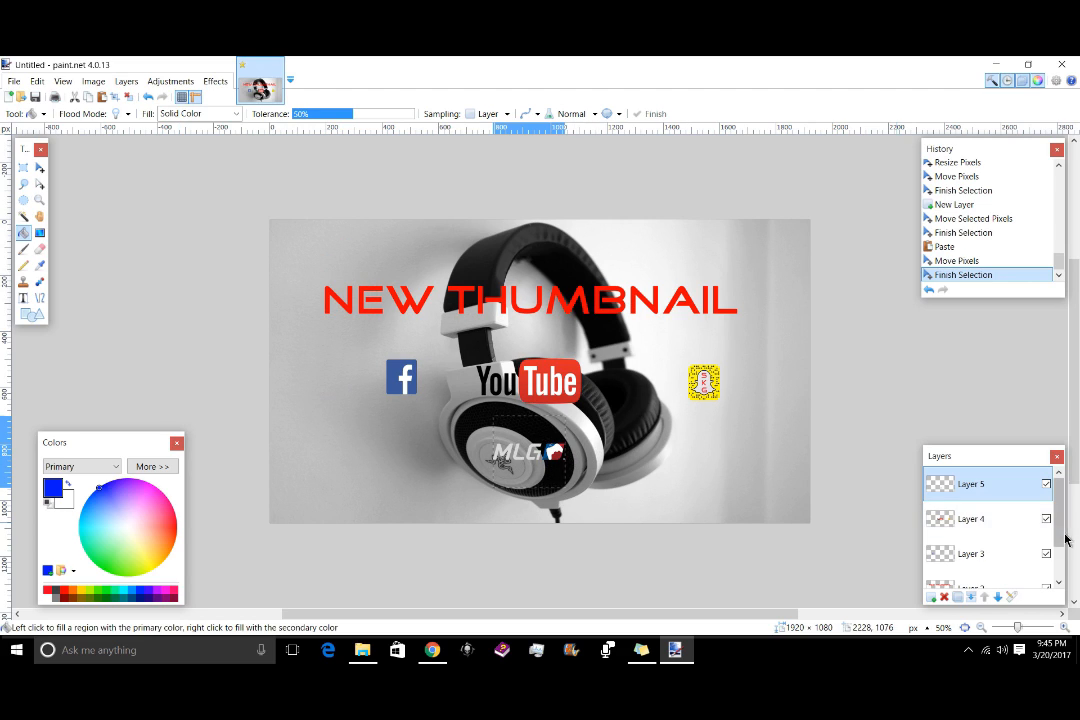
Step: Make the Background layer with the headphones photo the active layer
scroll(990, 551, "down", 1)
scroll(988, 560, "down", 1)
left_click(980, 570)
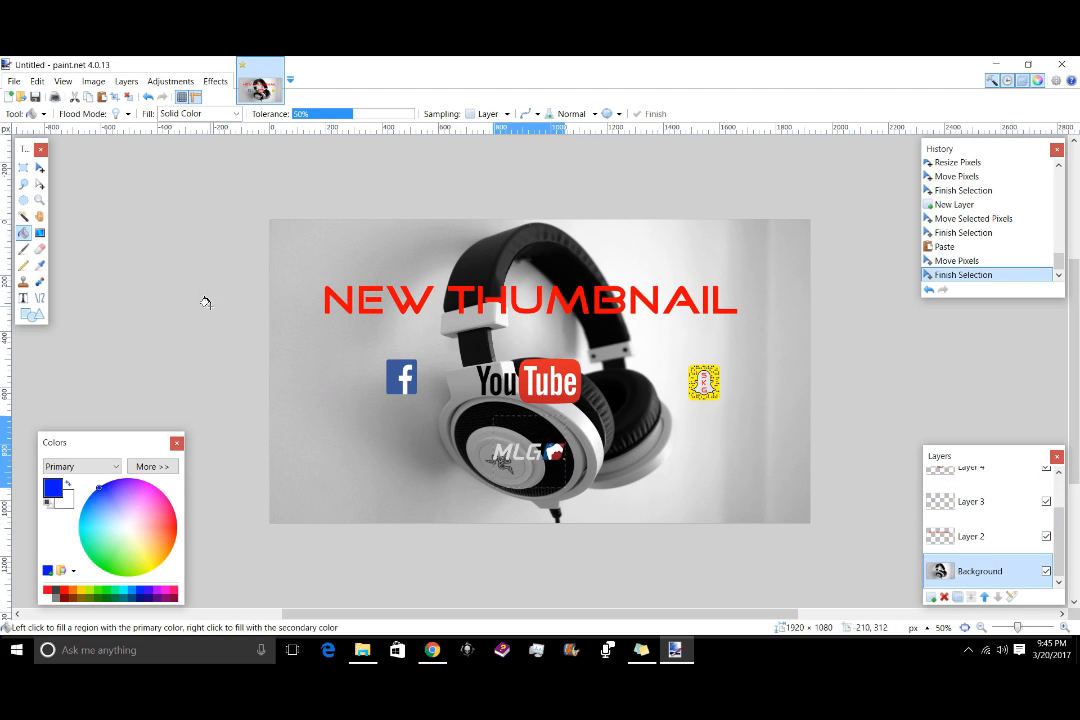
left_click(215, 81)
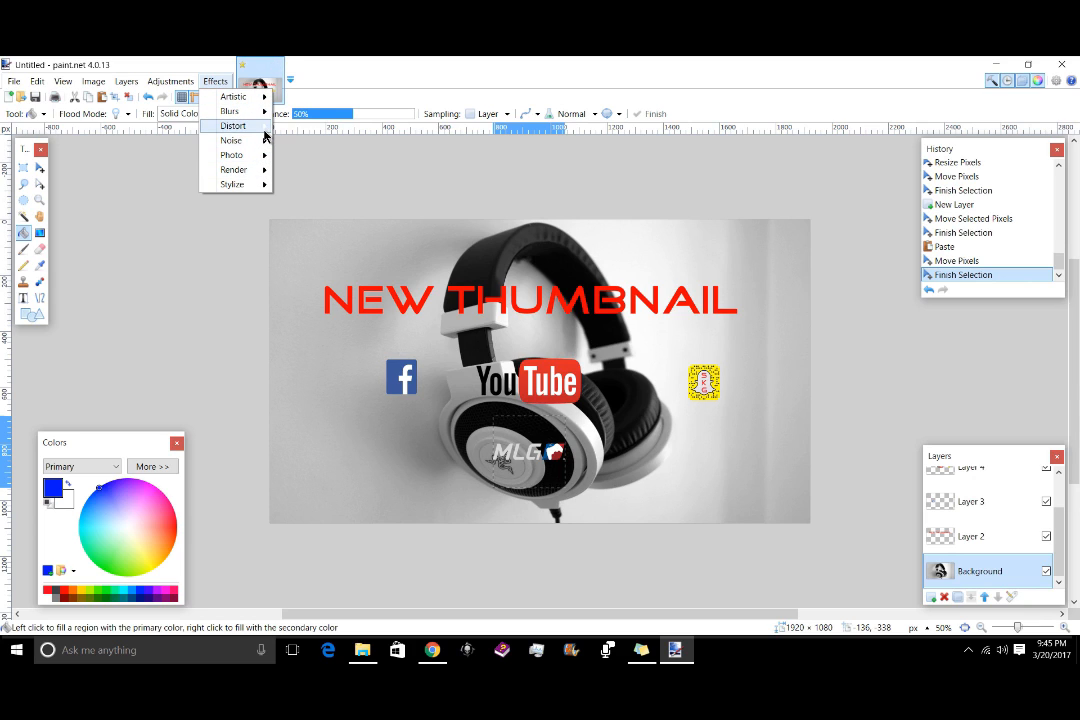
mouse_move(266, 133)
left_click(316, 214)
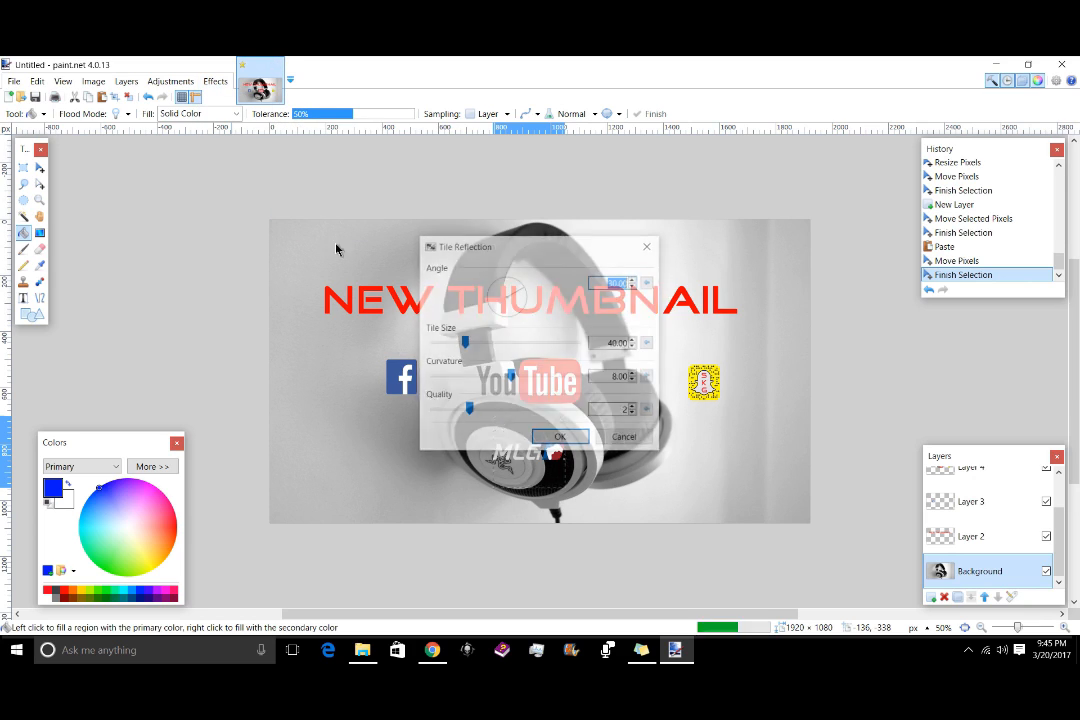
left_click_drag(527, 256, 485, 260)
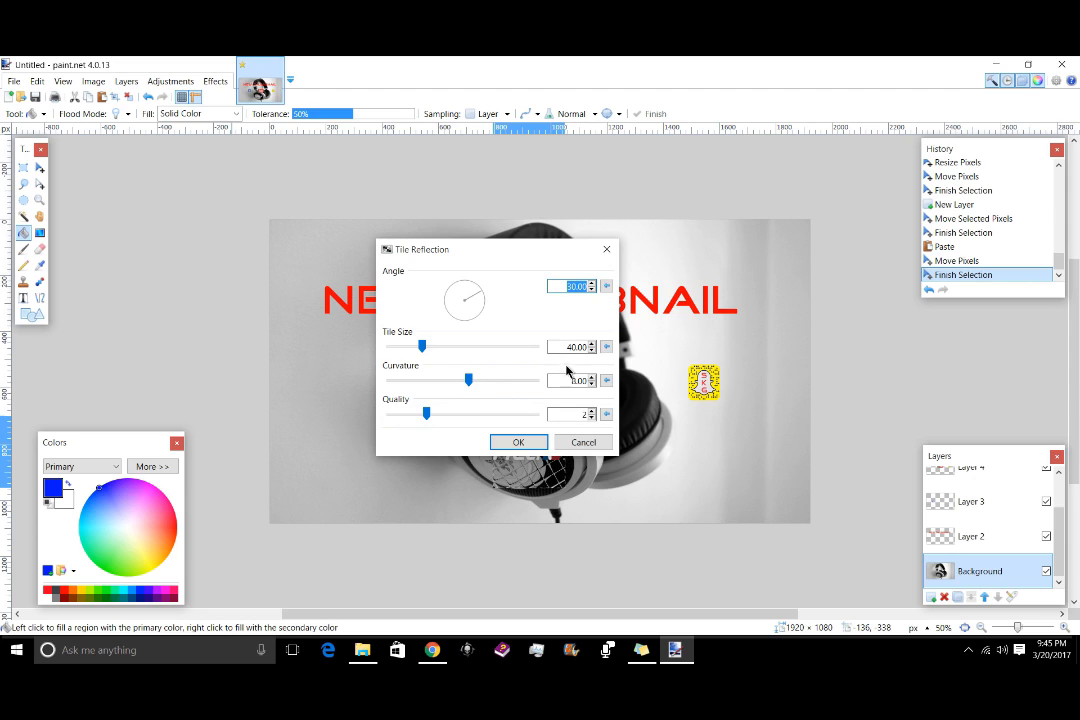
left_click(583, 442)
Step: Clear the leftover selection around the MLG logo with the Rectangle Select tool
left_click(647, 466)
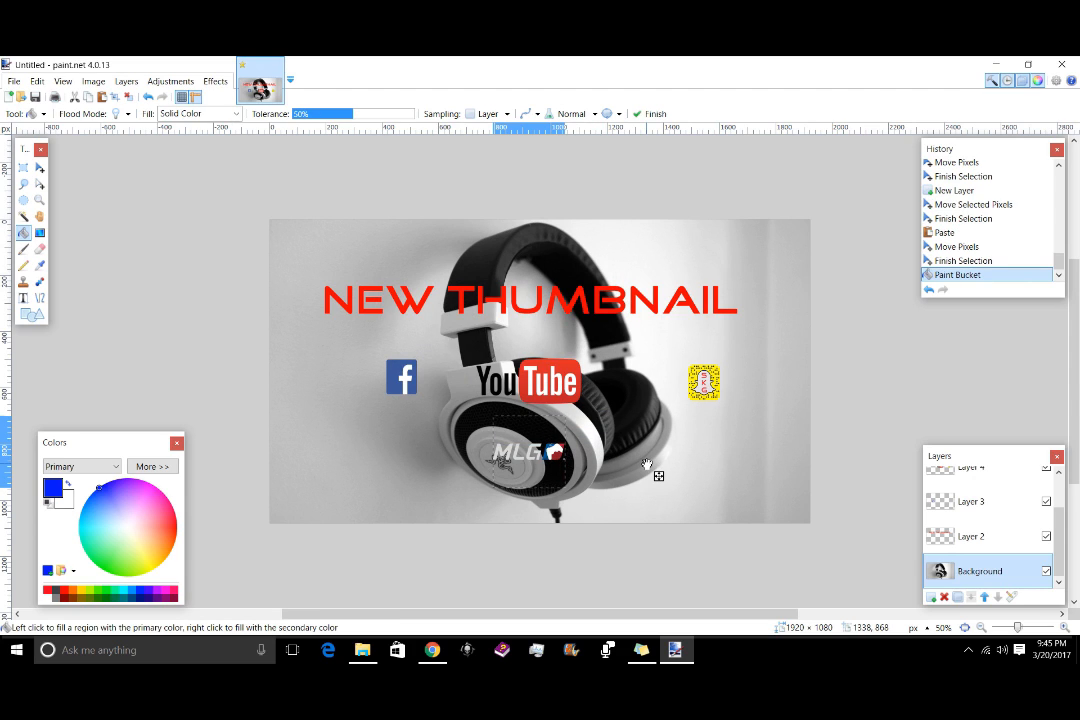
key("s")
left_click(747, 473)
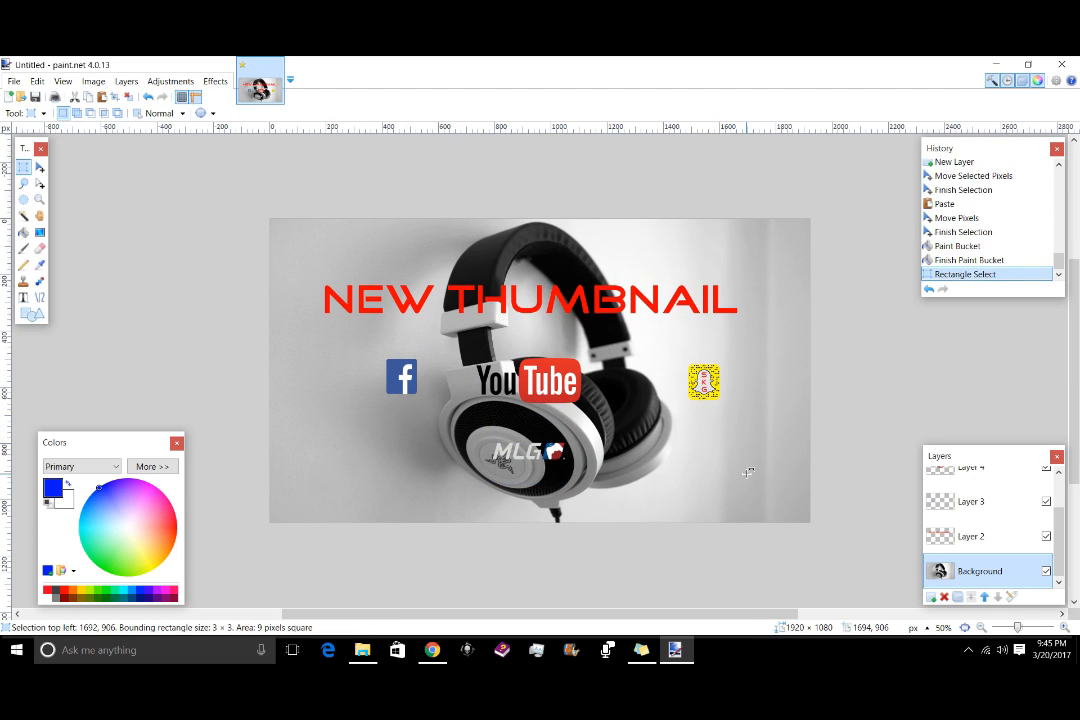
left_click(818, 514)
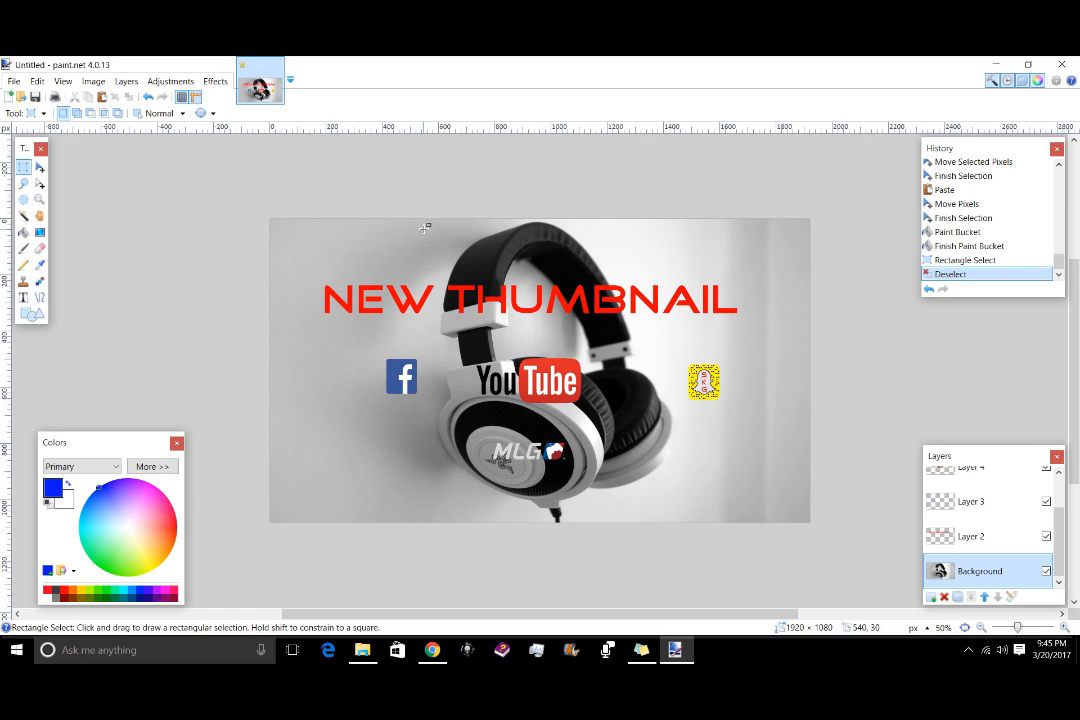
Step: Try a Tile Reflection on the headphones background with tile size 241.17, curvature 2.70 and quality 4, without applying it
left_click(203, 81)
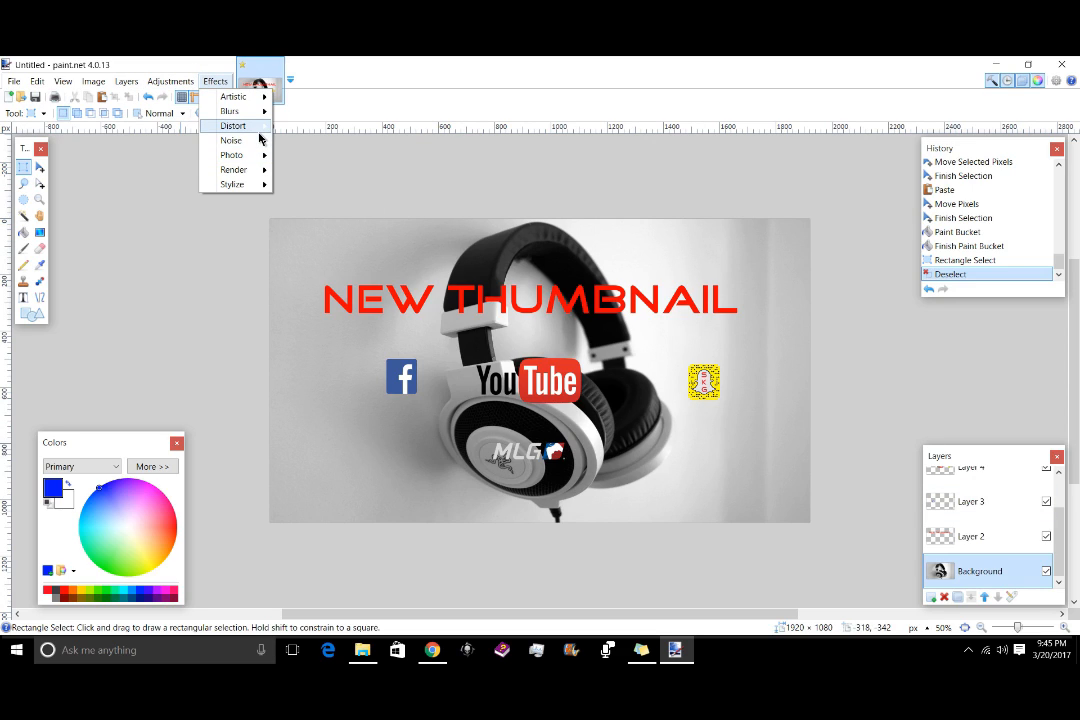
mouse_move(250, 127)
left_click(310, 214)
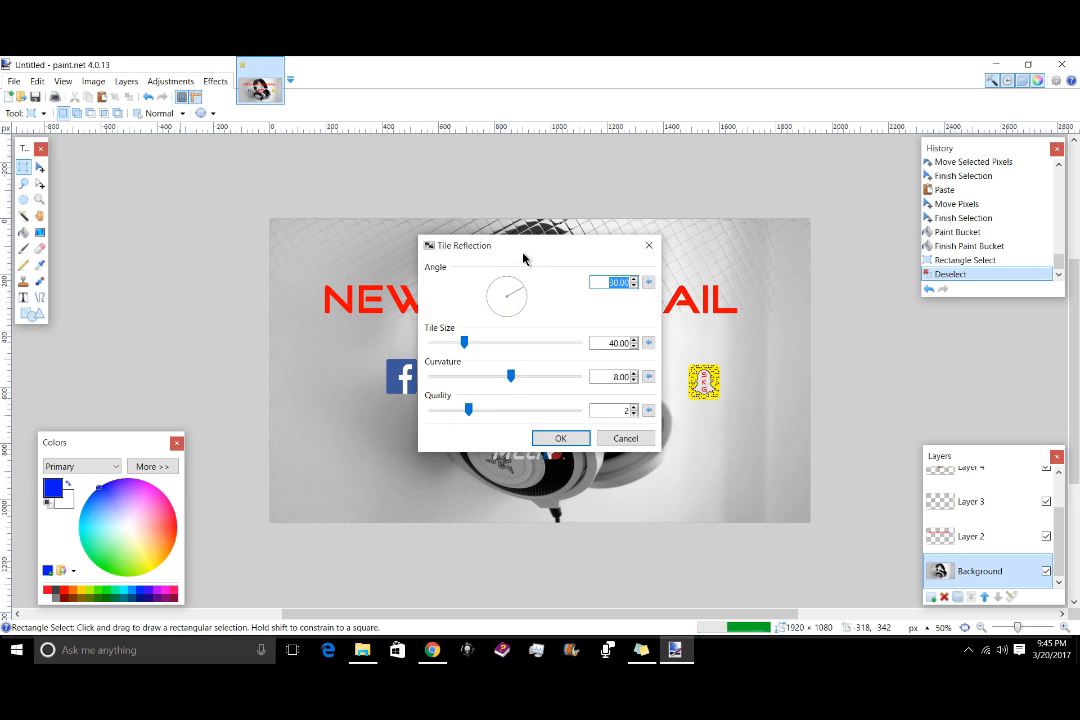
left_click_drag(522, 257, 871, 254)
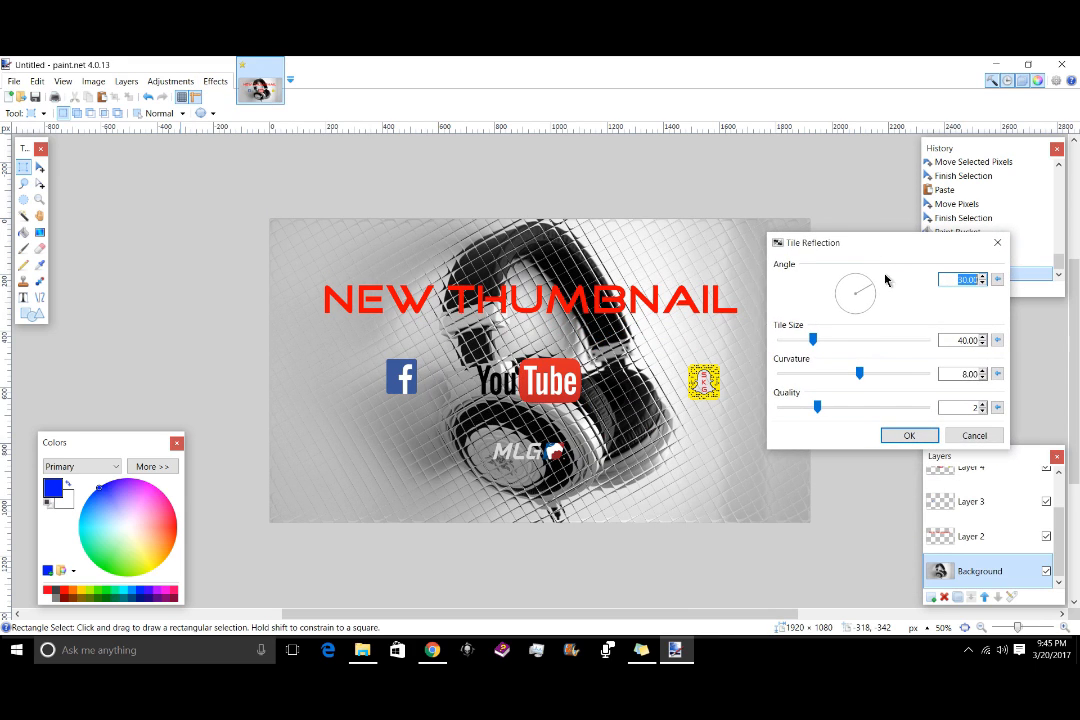
left_click_drag(813, 346, 861, 340)
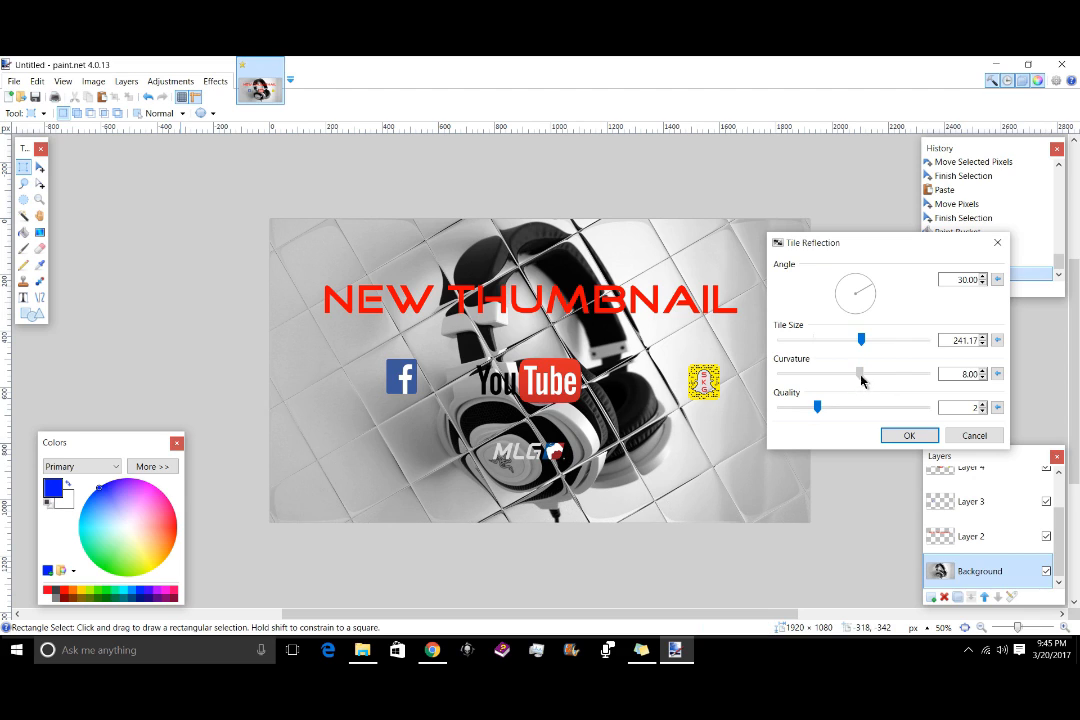
left_click_drag(860, 374, 885, 374)
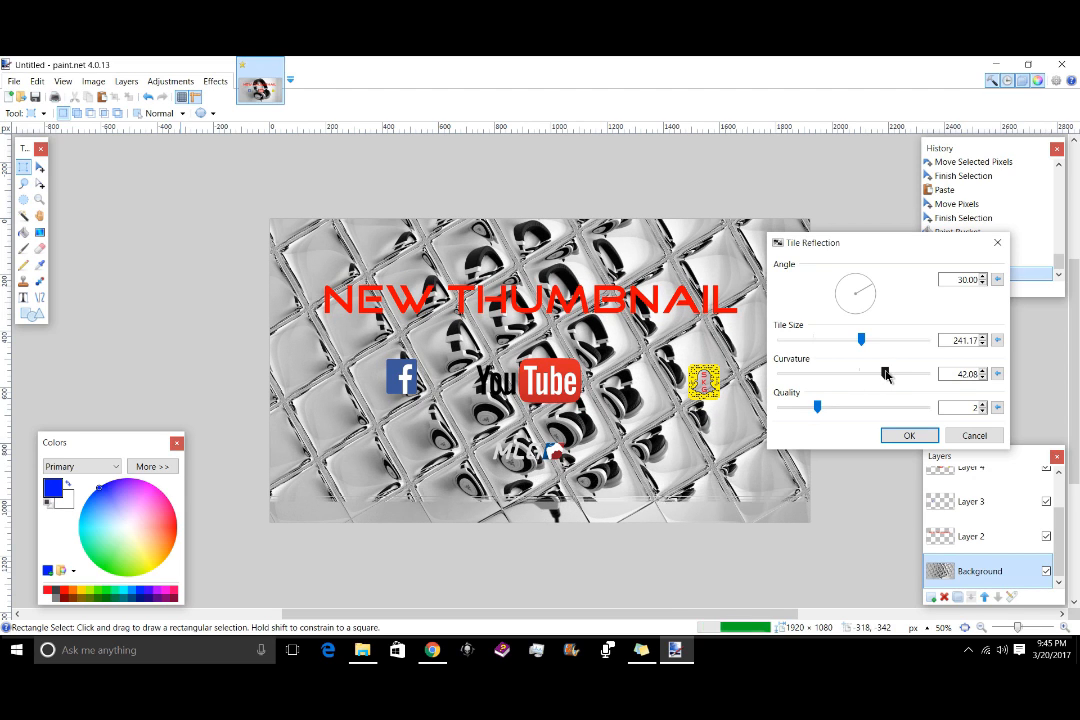
mouse_move(860, 376)
left_mouse_down()
mouse_move(793, 376)
mouse_move(857, 374)
left_mouse_up()
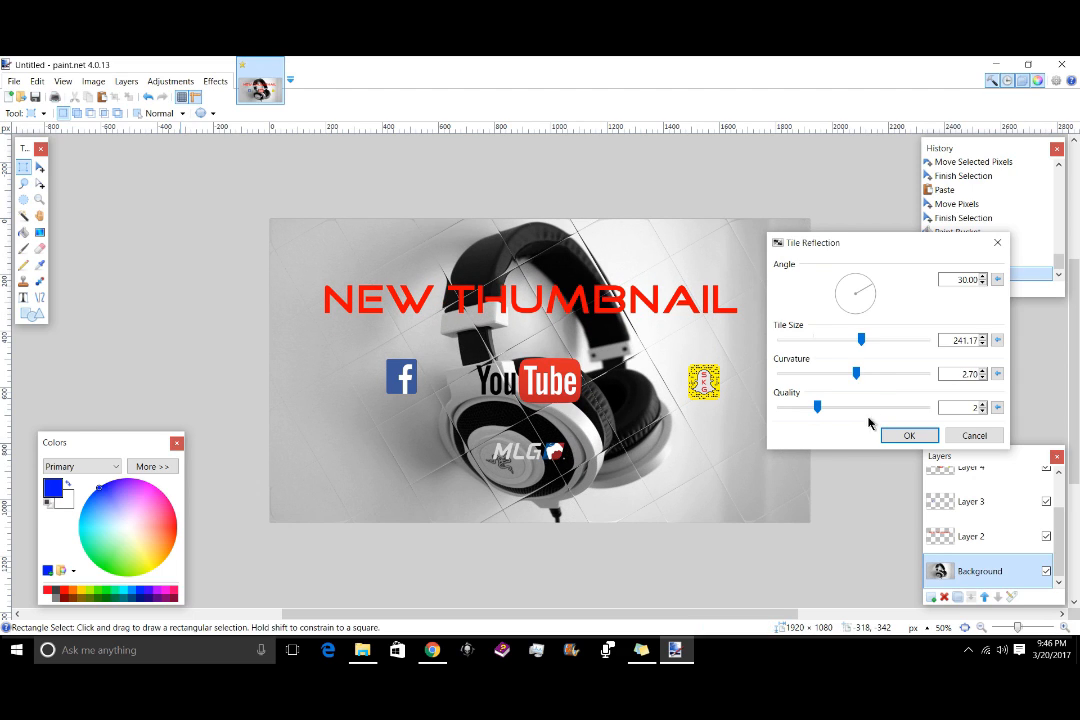
left_click_drag(820, 410, 902, 409)
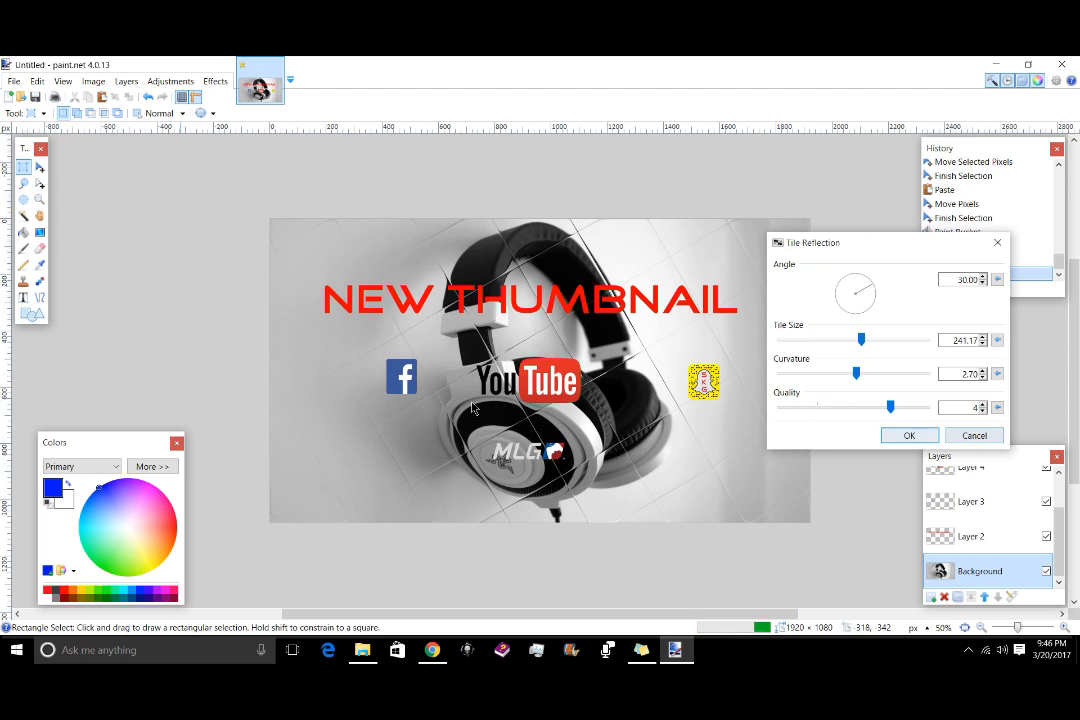
left_click(975, 439)
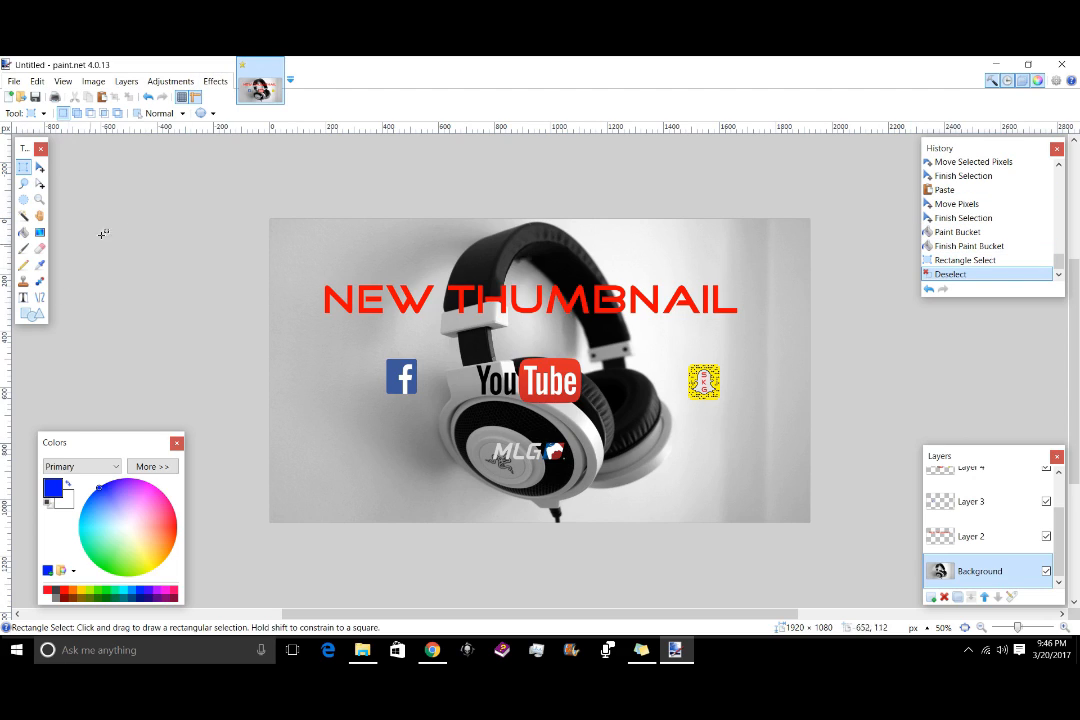
Step: Try a Glow on the headphones background with radius 1, without applying it
left_click(216, 81)
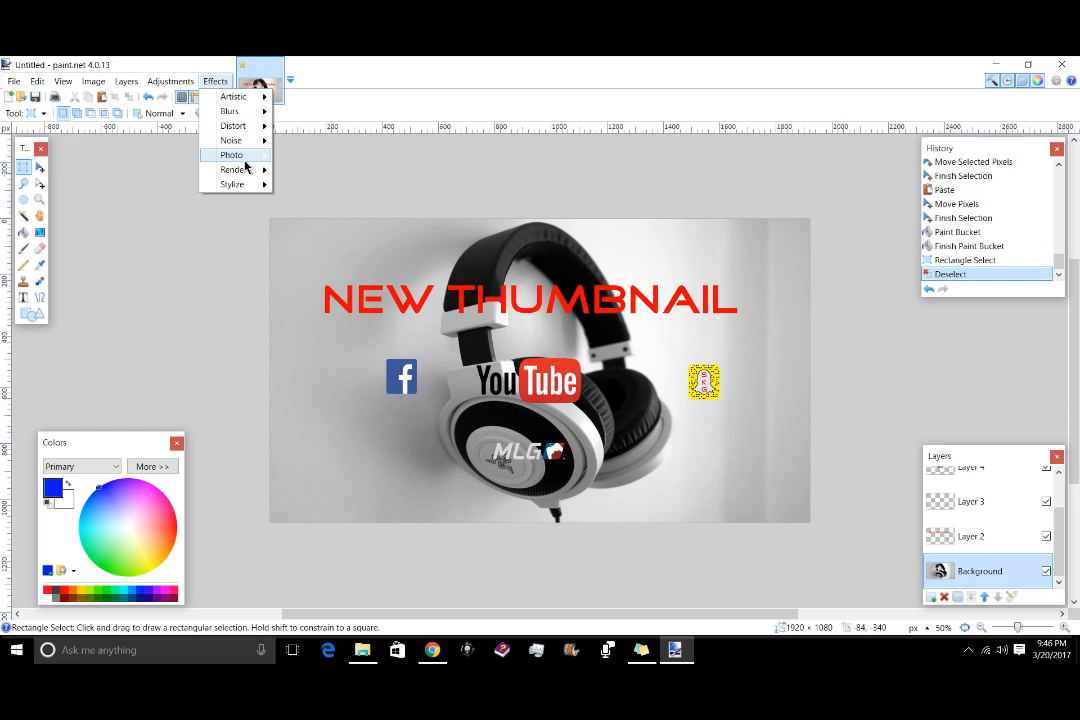
mouse_move(245, 160)
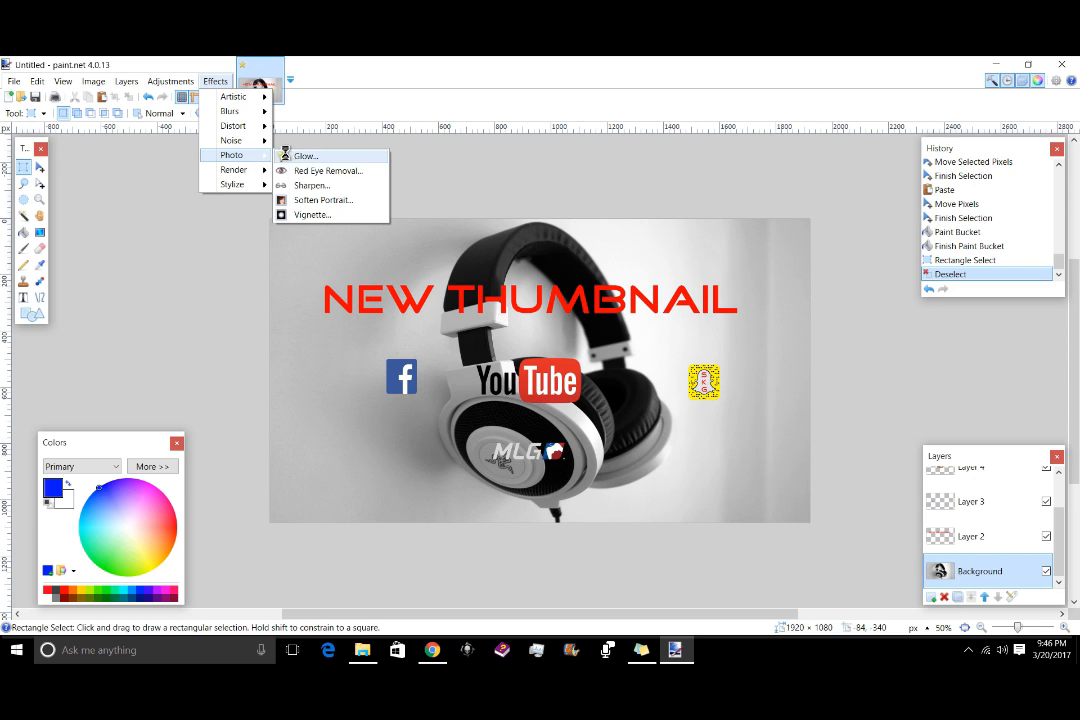
left_click(285, 156)
left_click_drag(525, 274, 828, 378)
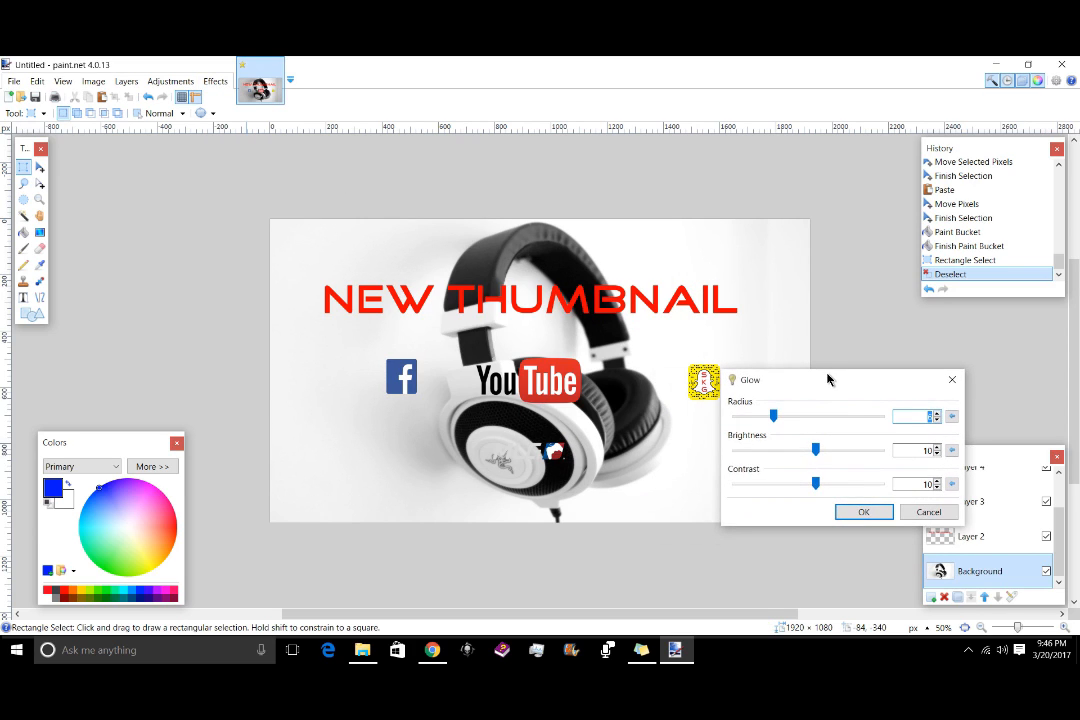
mouse_move(773, 415)
left_mouse_down()
mouse_move(873, 414)
mouse_move(753, 416)
left_mouse_up()
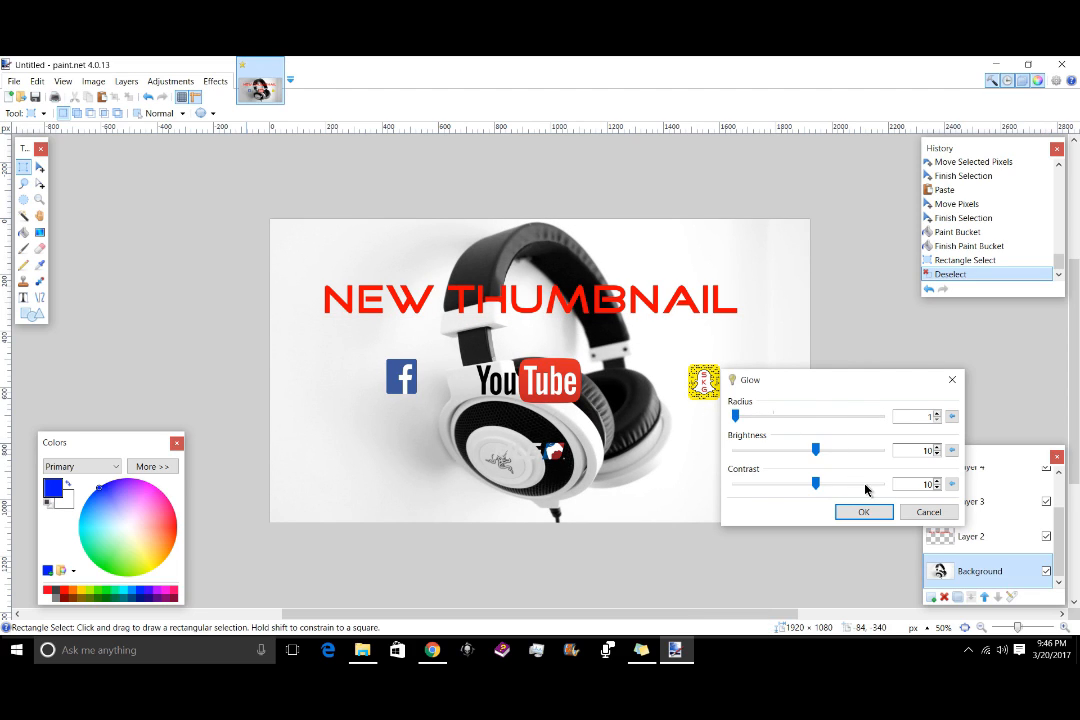
left_click(925, 511)
Step: Apply a Vignette to the headphones background, centered at 0.00, 0.00, with radius 0.67 and density 1.00
left_click(224, 85)
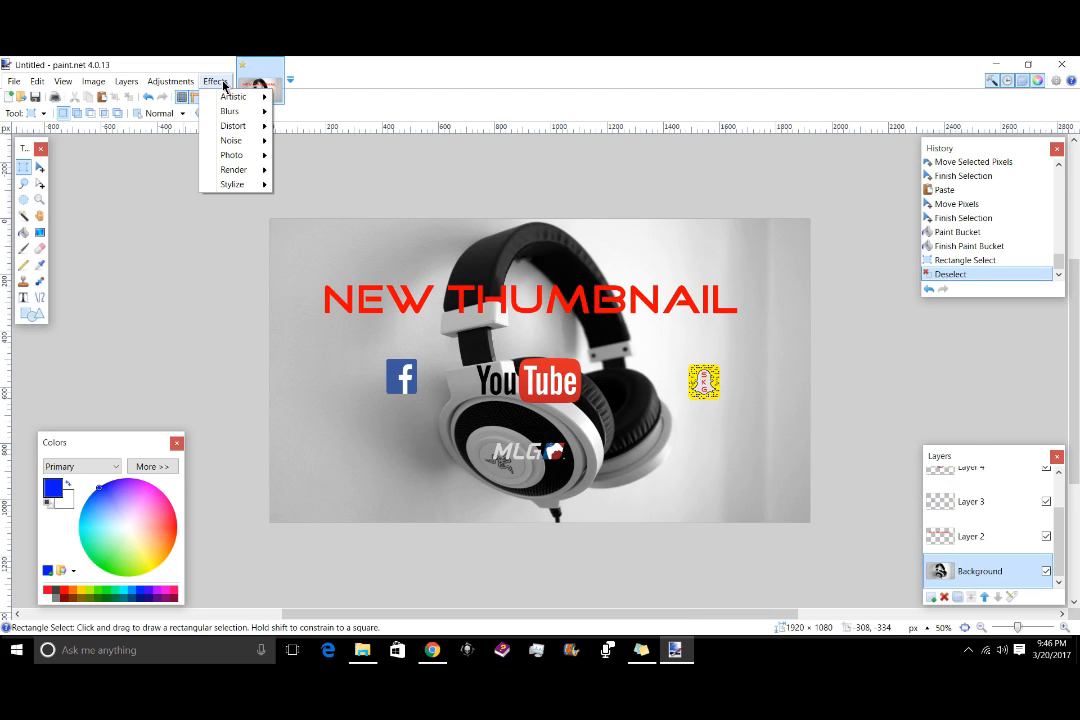
mouse_move(246, 185)
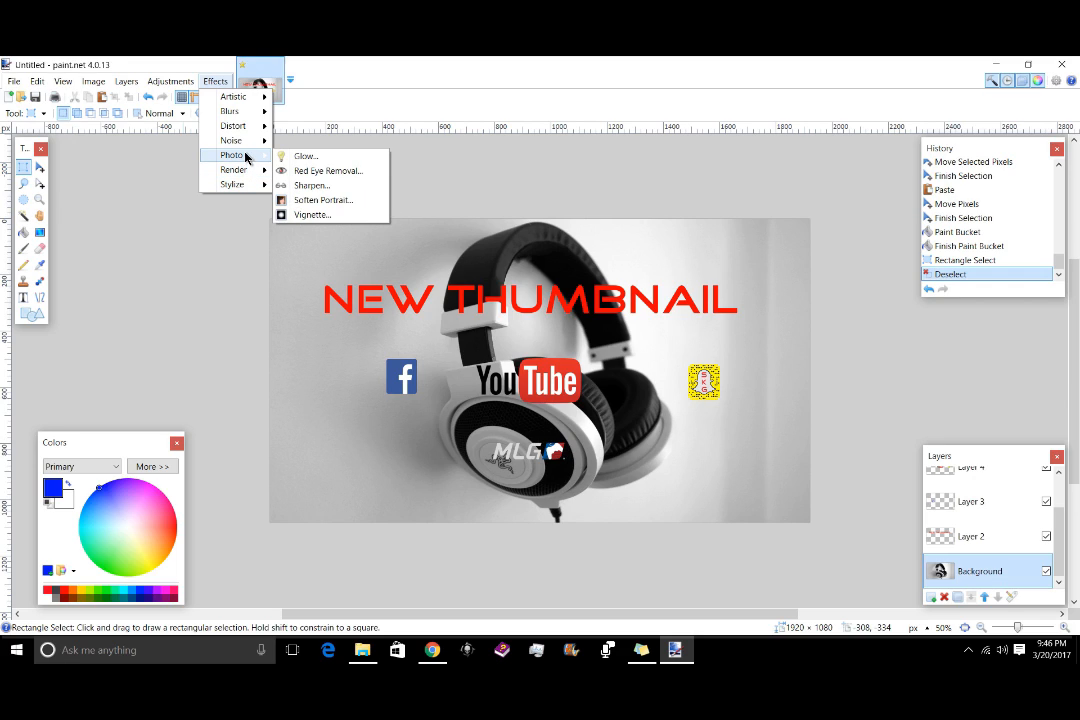
left_click(305, 214)
left_click_drag(577, 261, 956, 185)
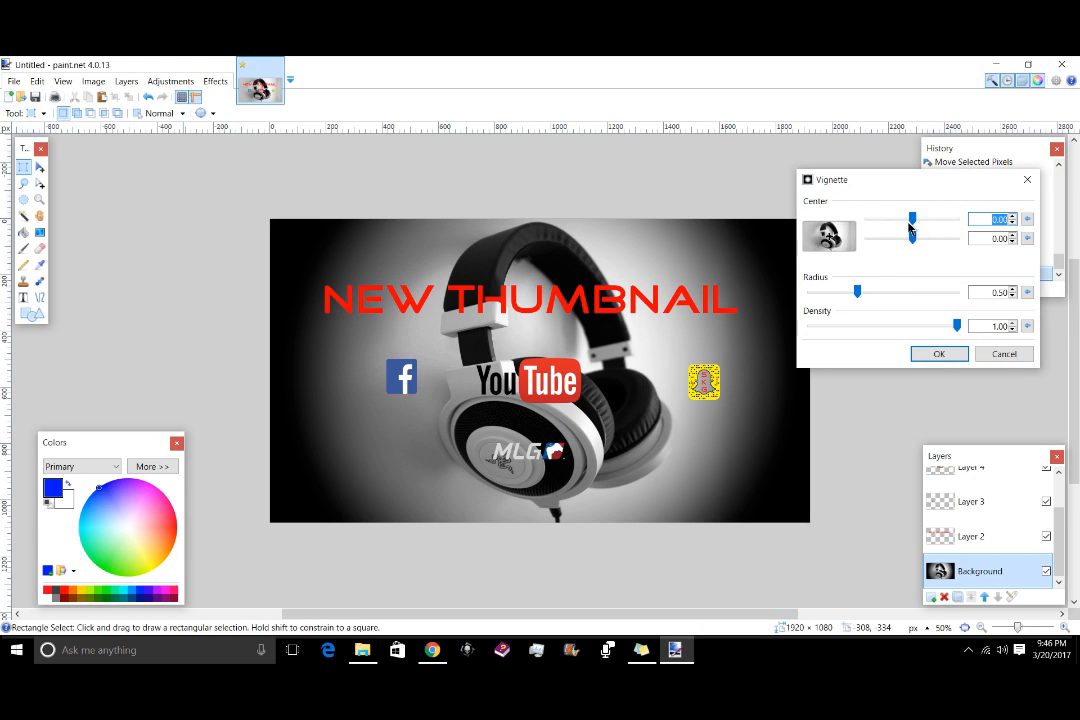
left_click_drag(912, 222, 943, 241)
mouse_move(857, 296)
left_mouse_down()
mouse_move(872, 294)
mouse_move(814, 296)
mouse_move(880, 292)
mouse_move(868, 292)
left_mouse_up()
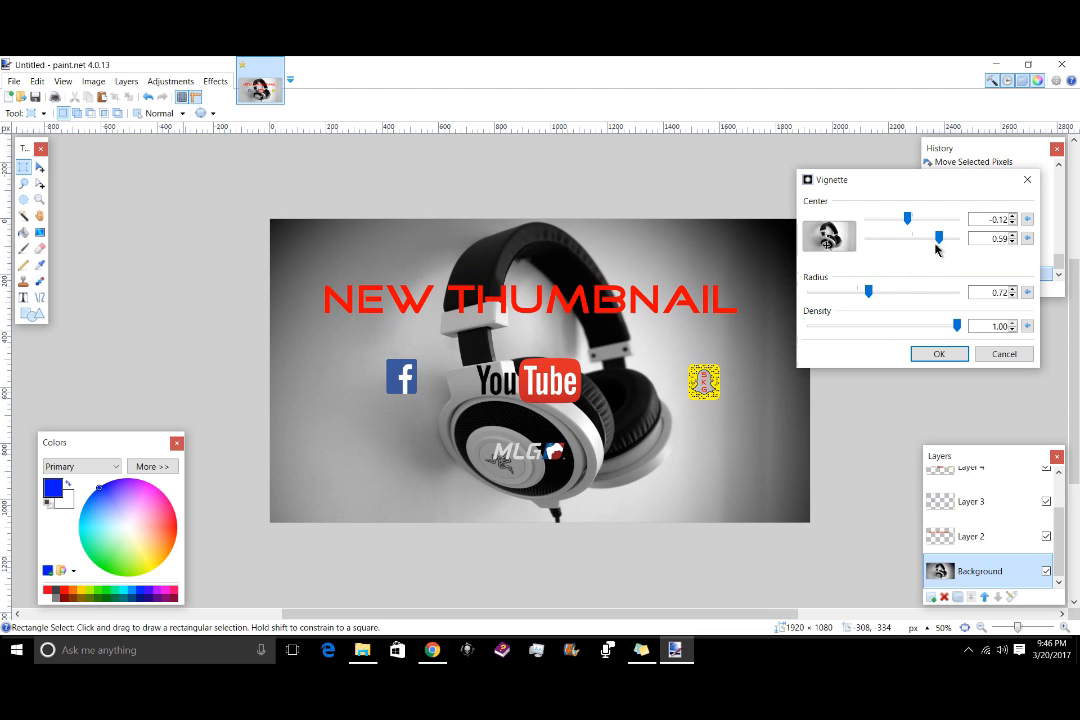
left_click_drag(943, 240, 914, 225)
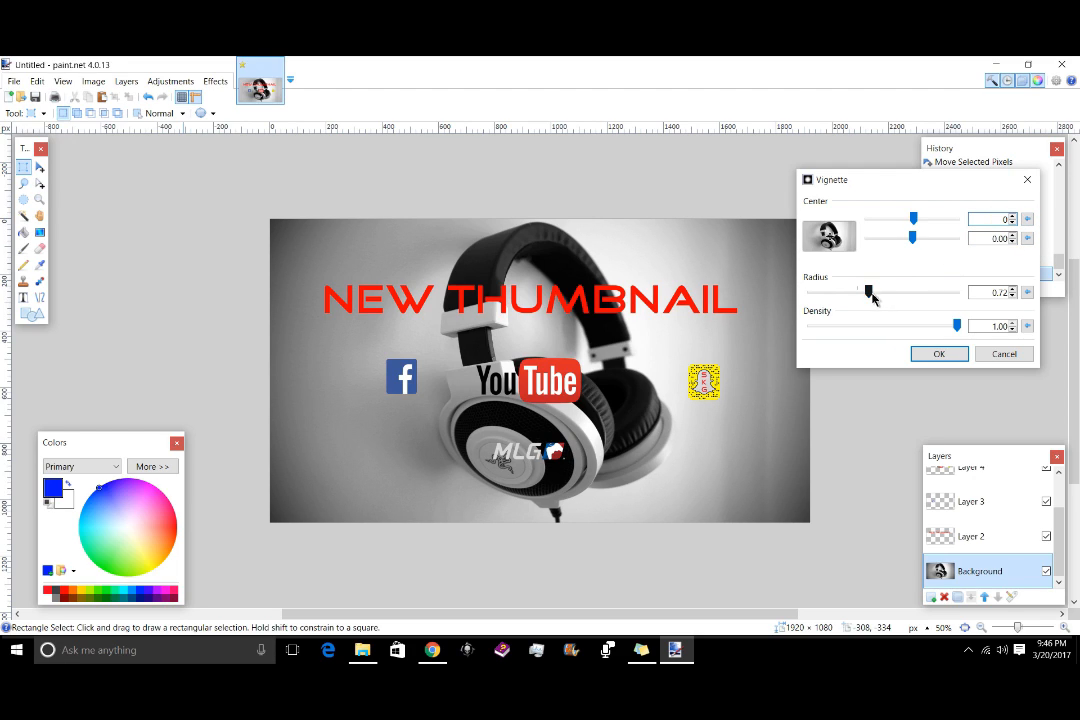
left_click_drag(869, 294, 953, 313)
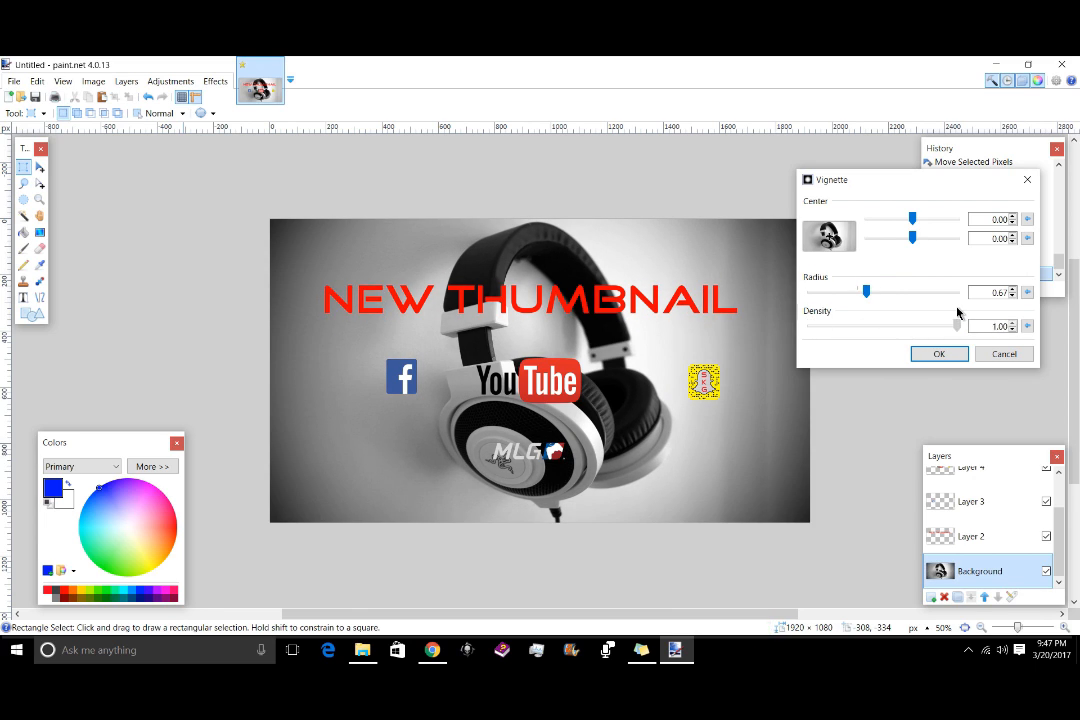
left_click(939, 355)
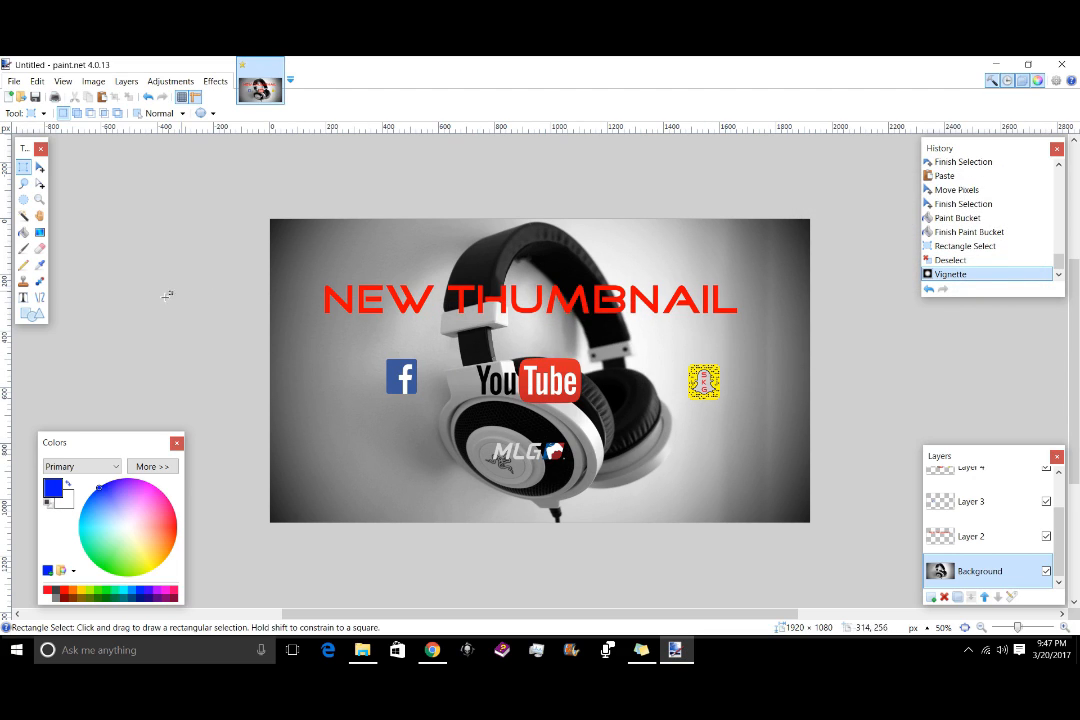
Step: Select the YouTube logo on Layer 4 with a rectangular selection of about 491 × 205 px
left_click(40, 215)
left_click_drag(478, 330, 438, 297)
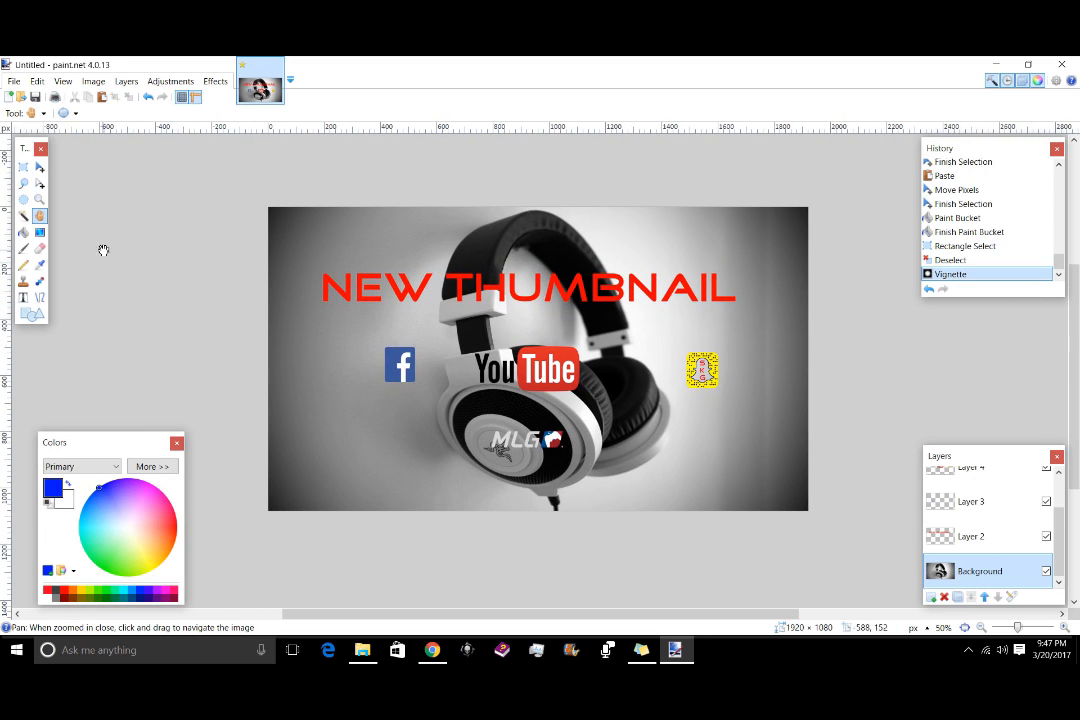
left_click(40, 167)
left_click(23, 167)
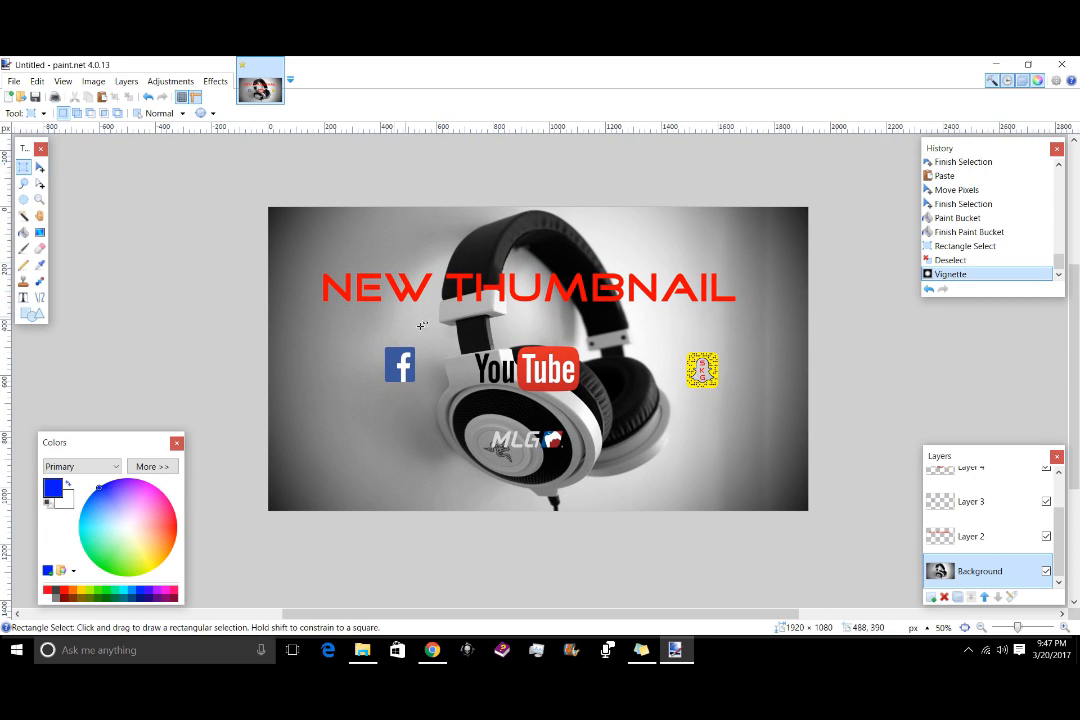
scroll(1010, 490, "up", 2)
left_click(981, 515)
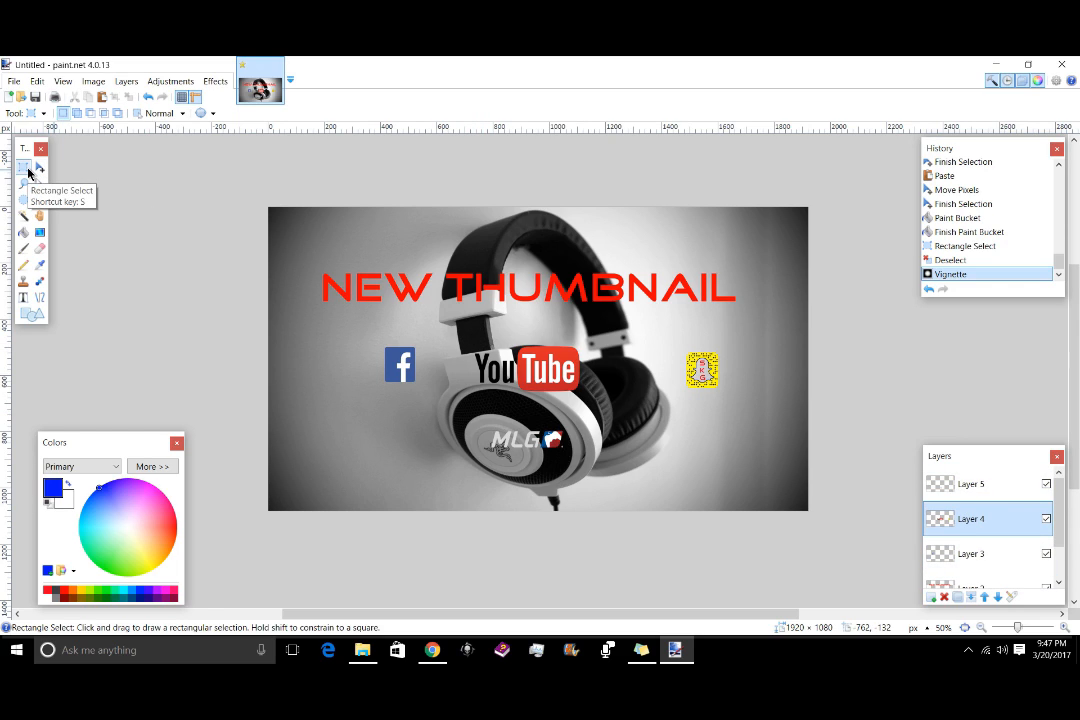
left_click_drag(456, 342, 594, 397)
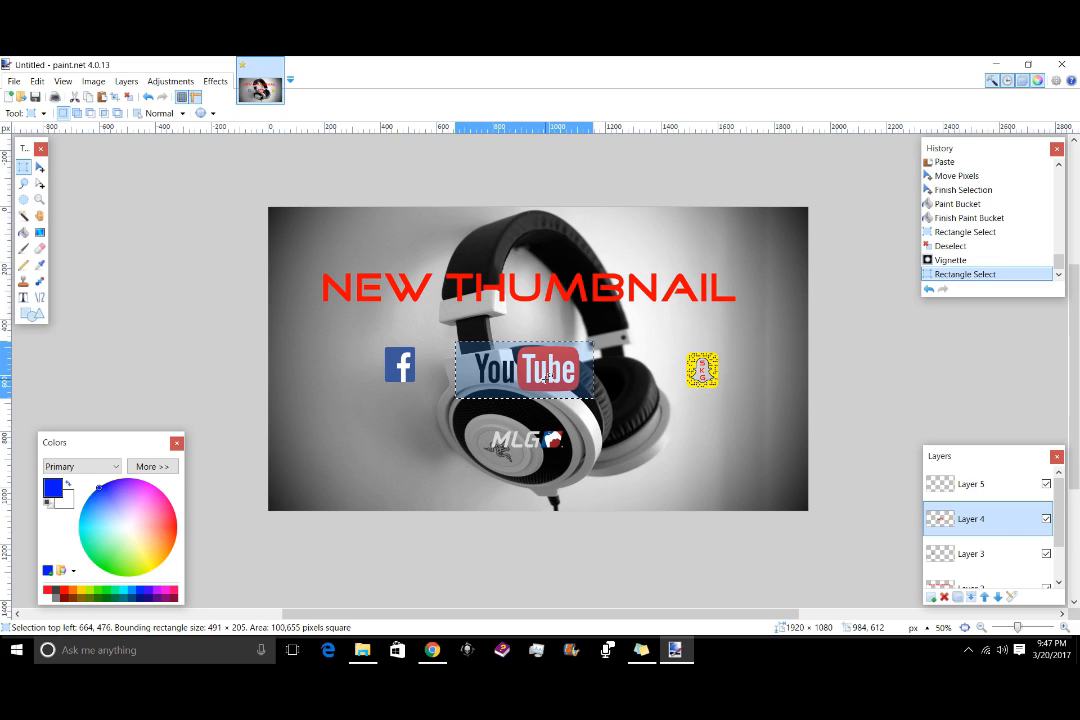
Step: Nudge the selected YouTube logo on Layer 4 slightly down, placing the selection's top-left corner at 666, 484
key("m")
mouse_move(545, 376)
left_mouse_down()
mouse_move(420, 479)
mouse_move(378, 453)
mouse_move(570, 435)
mouse_move(552, 376)
mouse_move(543, 381)
left_mouse_up()
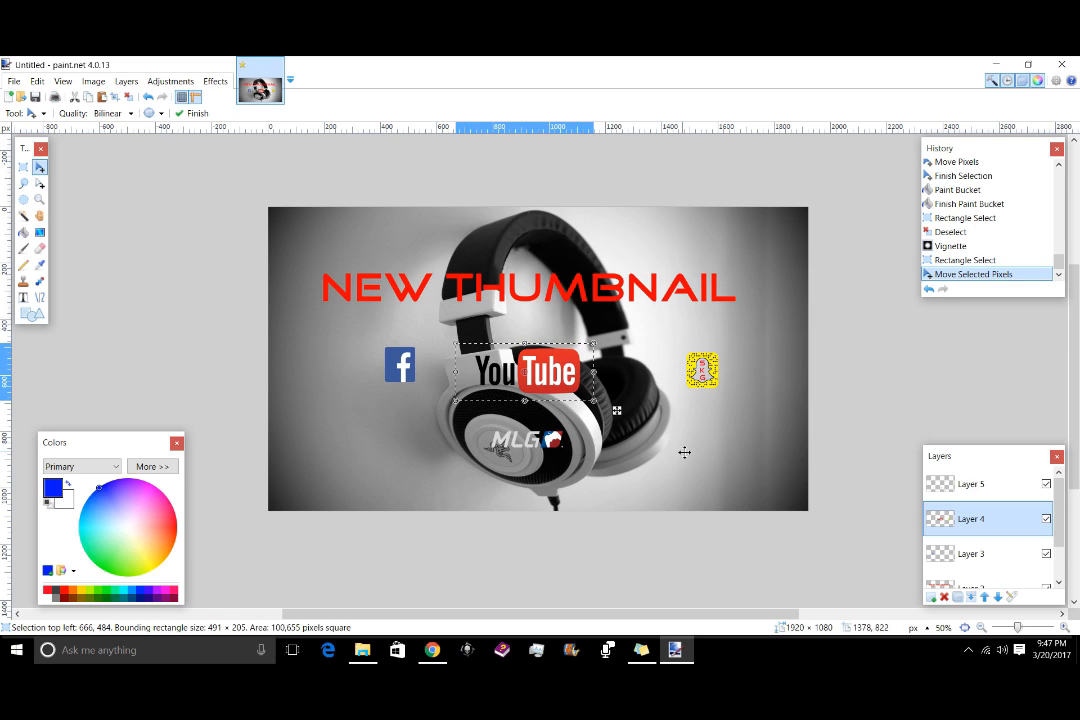
key("s")
mouse_move(353, 333)
left_mouse_down()
mouse_move(430, 389)
mouse_move(402, 394)
mouse_move(455, 421)
mouse_move(462, 373)
mouse_move(413, 335)
mouse_move(402, 354)
left_mouse_up()
key("m")
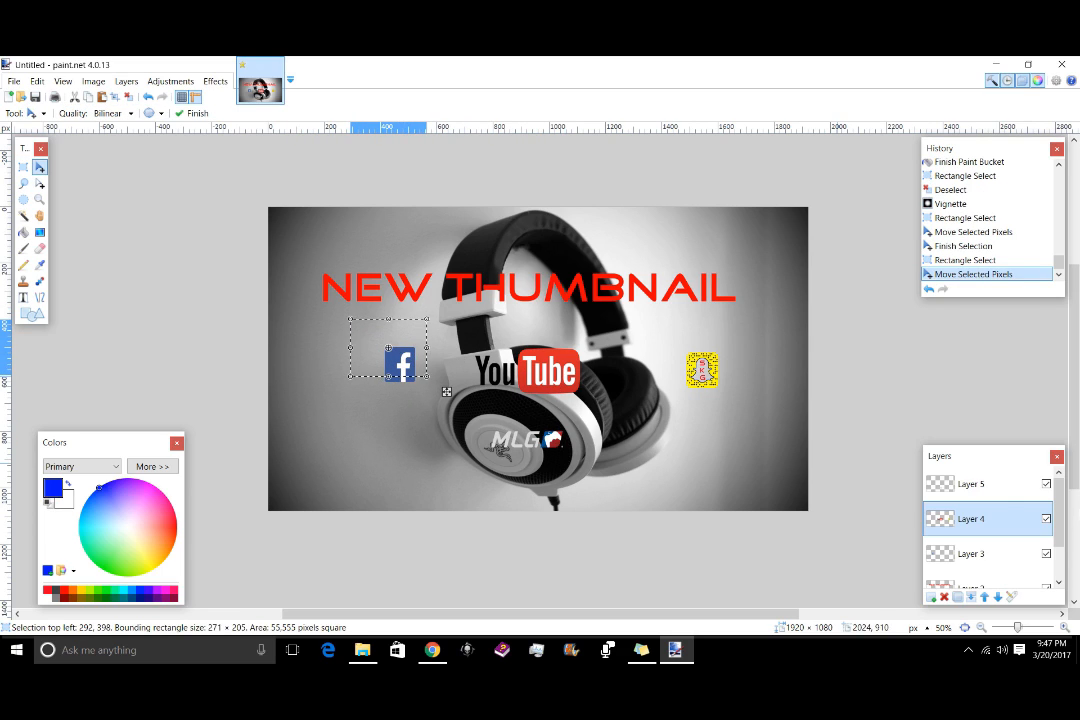
Step: Select the Facebook logo on Layer 3 with a rectangle of about 229 × 191 px and move it level with the YouTube logo
left_click(955, 553)
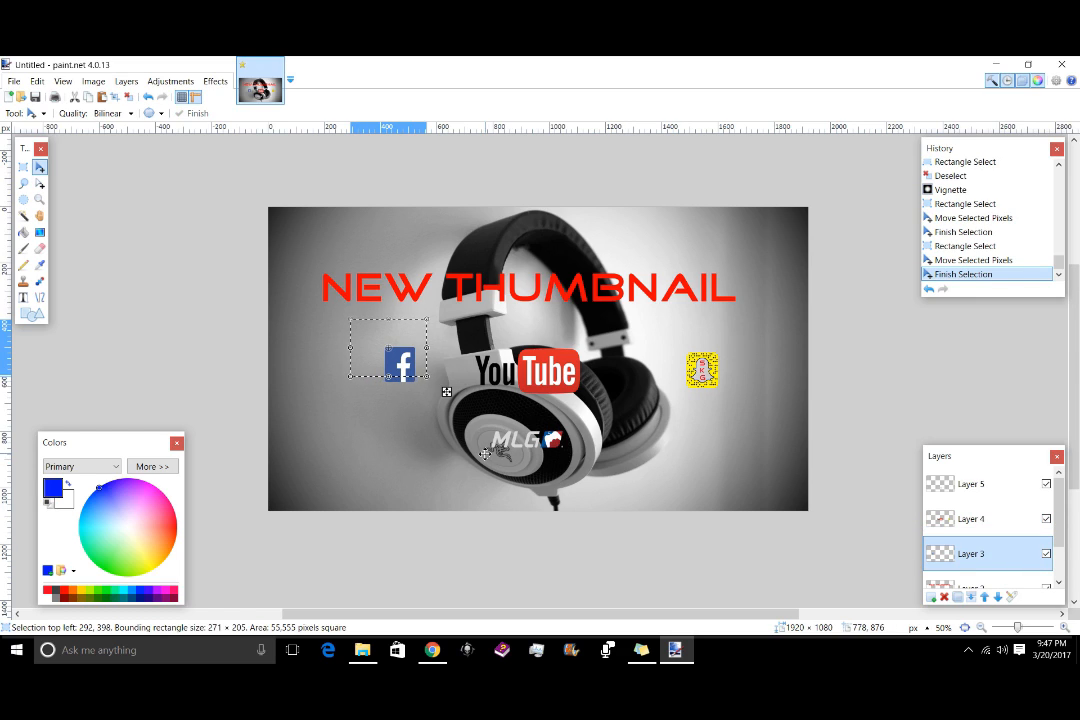
key("s")
left_click_drag(378, 350, 389, 360)
left_click_drag(364, 341, 403, 374)
key("m")
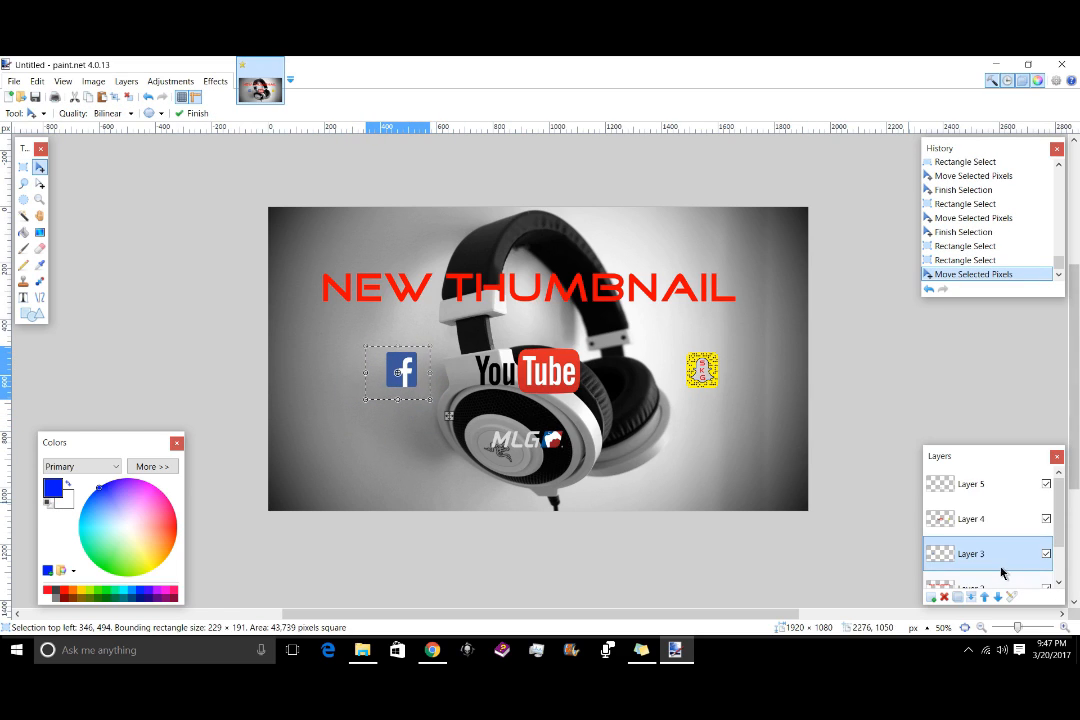
Step: Paste a copy of the Facebook logo onto the Background layer below the Snapchat code and erase that selection
scroll(1000, 573, "down", 2)
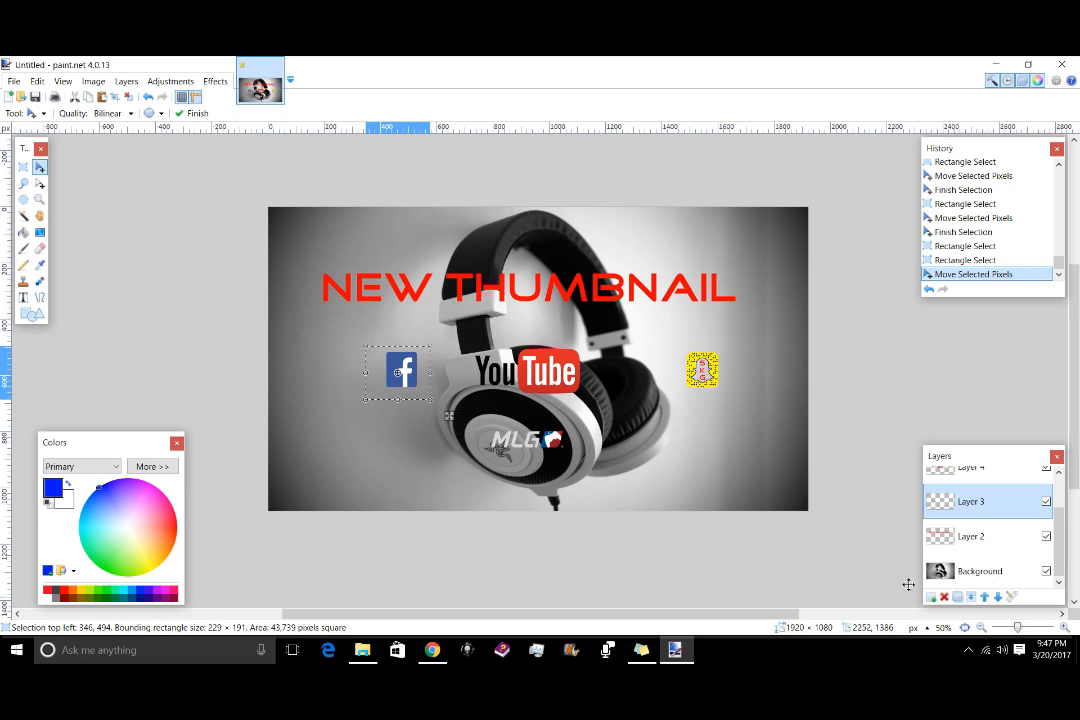
left_click(952, 571)
left_click(744, 497)
key("ctrl+v")
left_click_drag(401, 372, 704, 449)
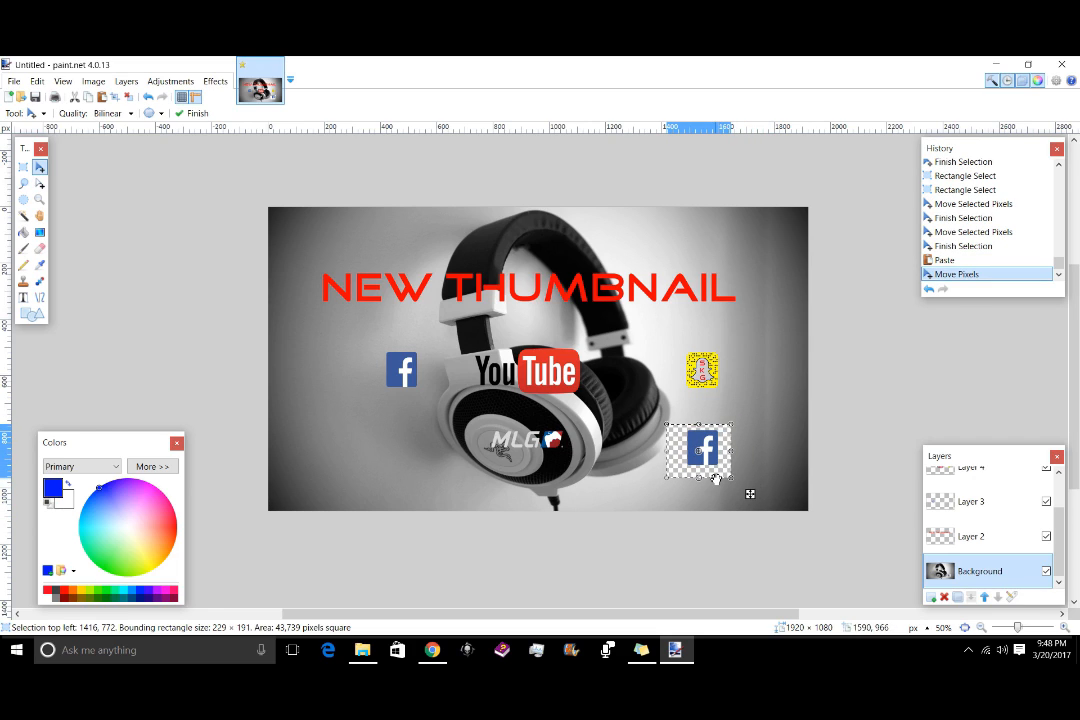
key("Delete")
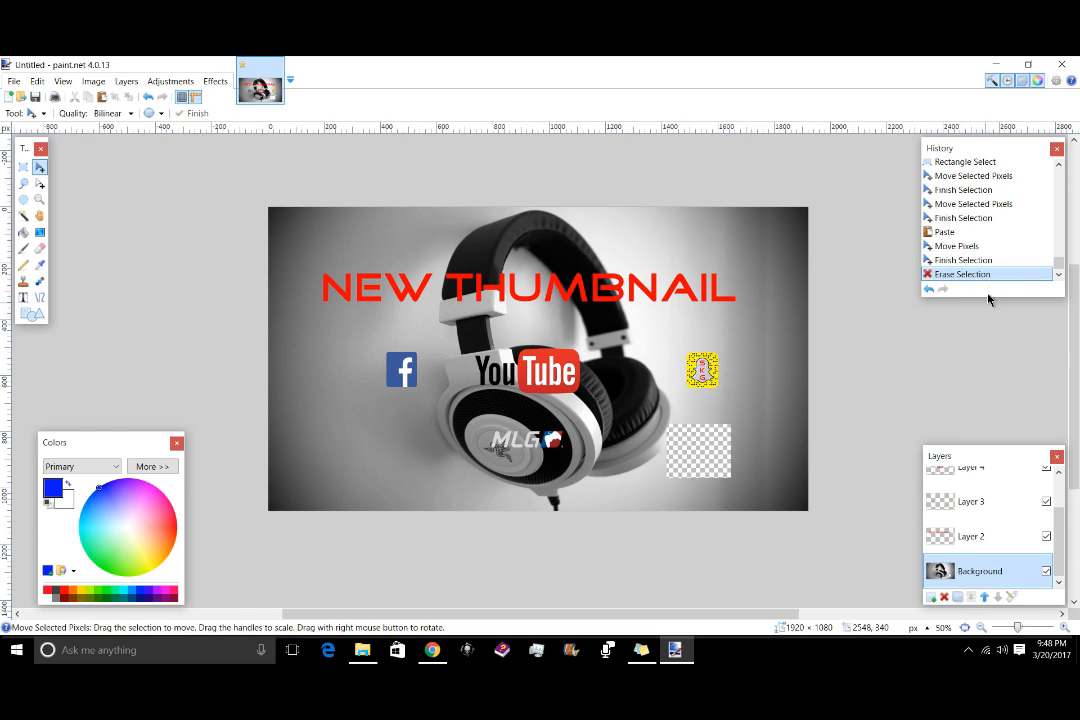
Step: Undo the erasure, move and paste of the Facebook copy on the Background layer
left_click(928, 290)
left_click(928, 290)
left_click(928, 290)
left_click(928, 290)
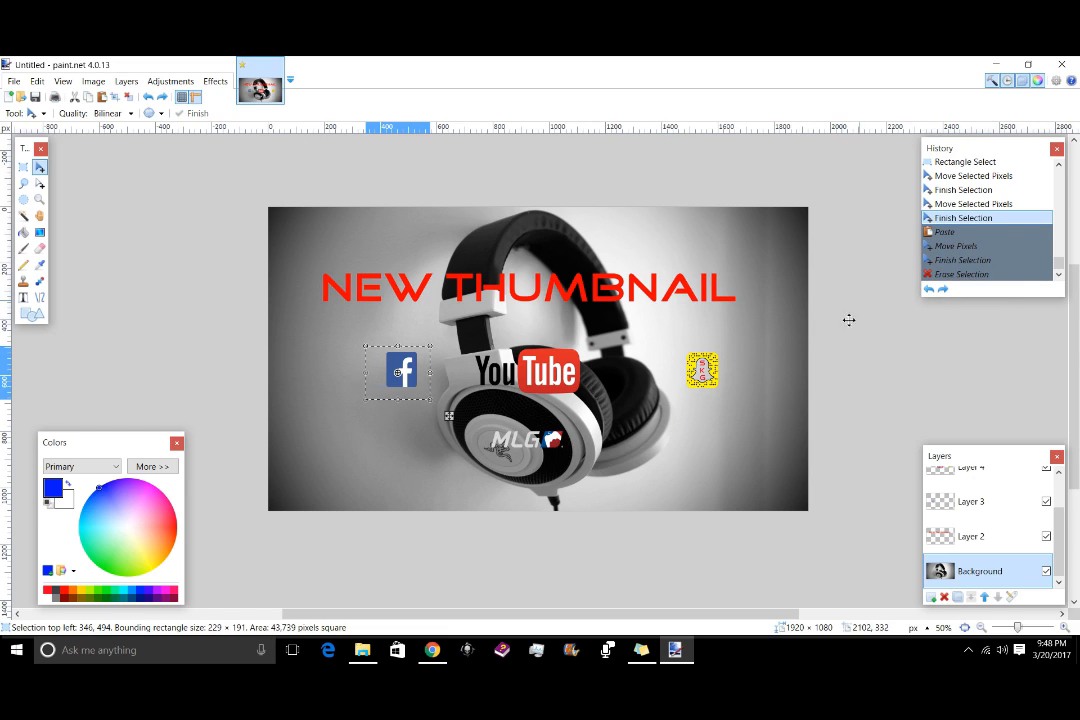
scroll(983, 555, "up", 2)
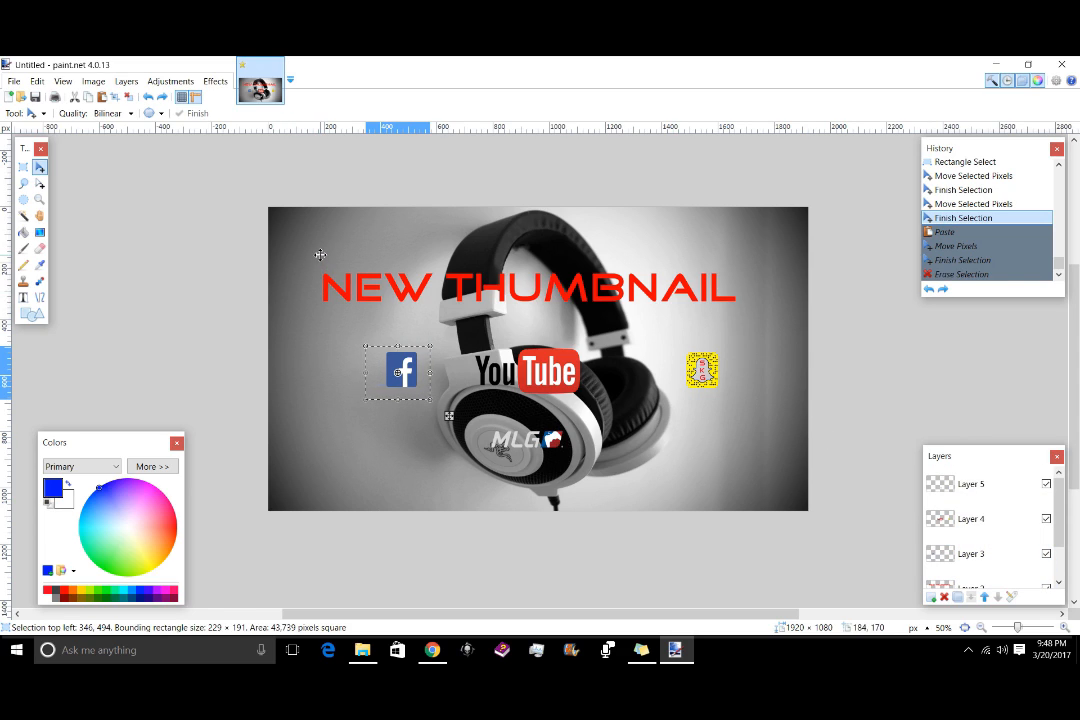
Step: Switch to Chrome and open the upright Razer headphones photo from the video game image results on Pixabay
left_click(436, 650)
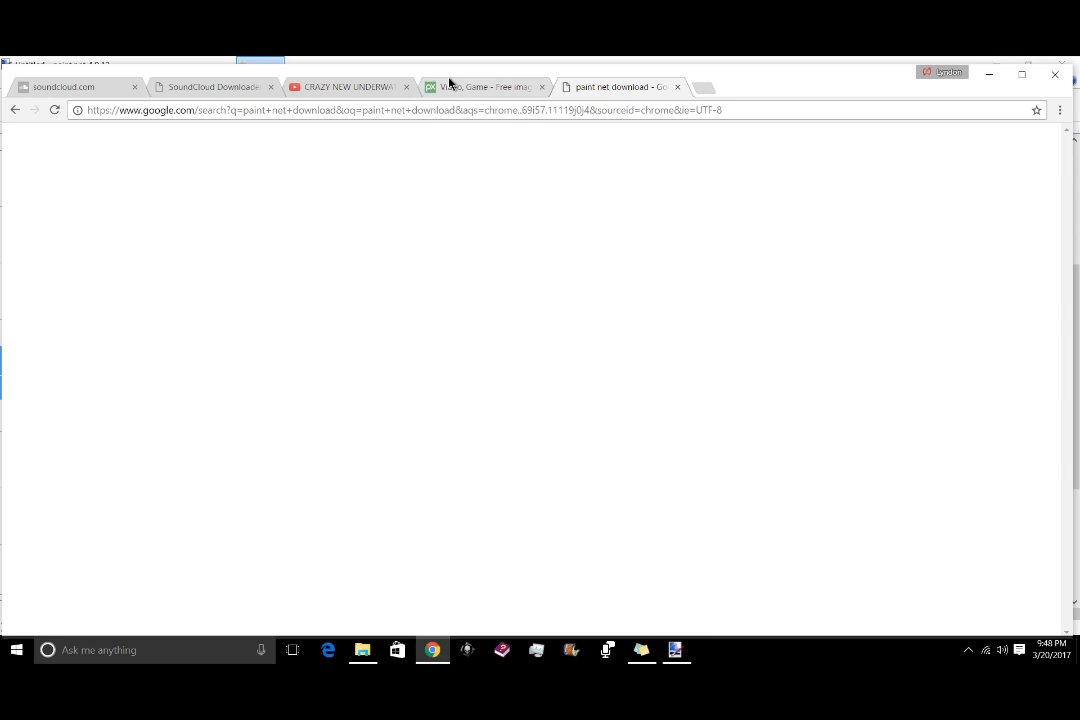
left_click(449, 86)
scroll(687, 366, "up", 3)
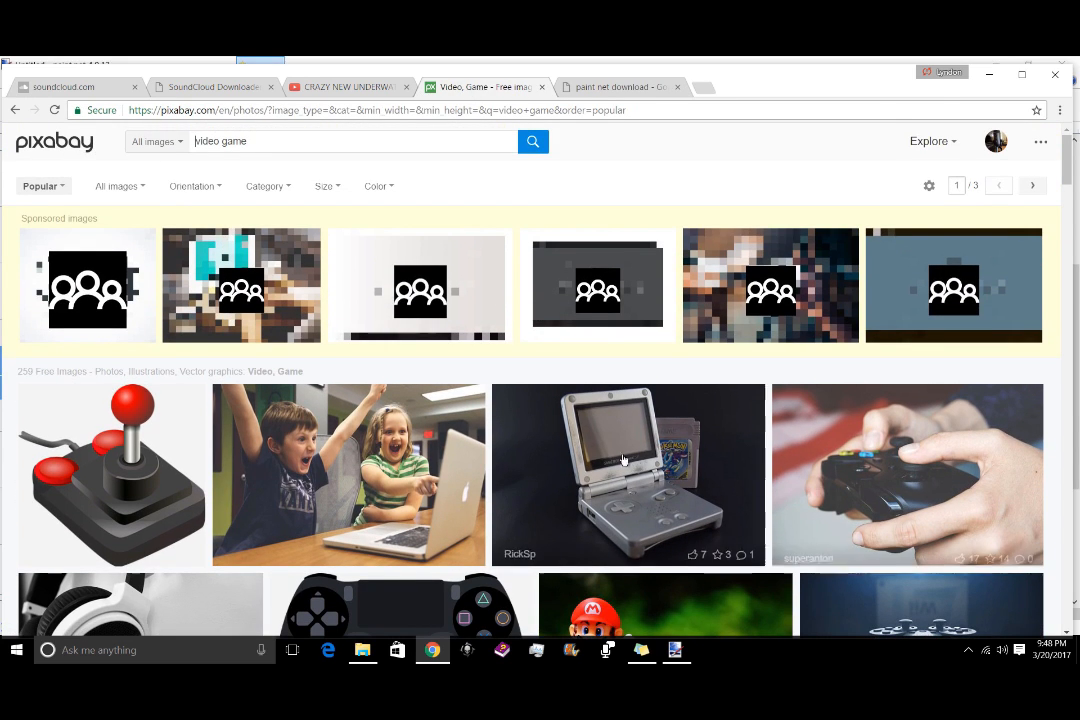
scroll(591, 487, "down", 2)
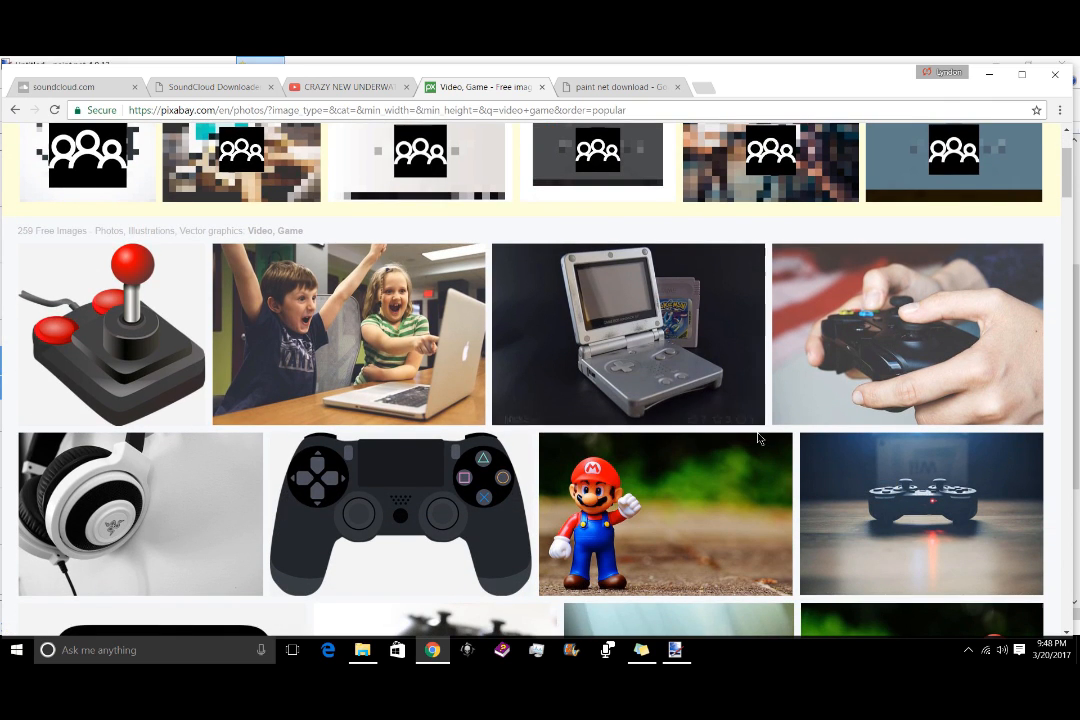
scroll(756, 439, "down", 2)
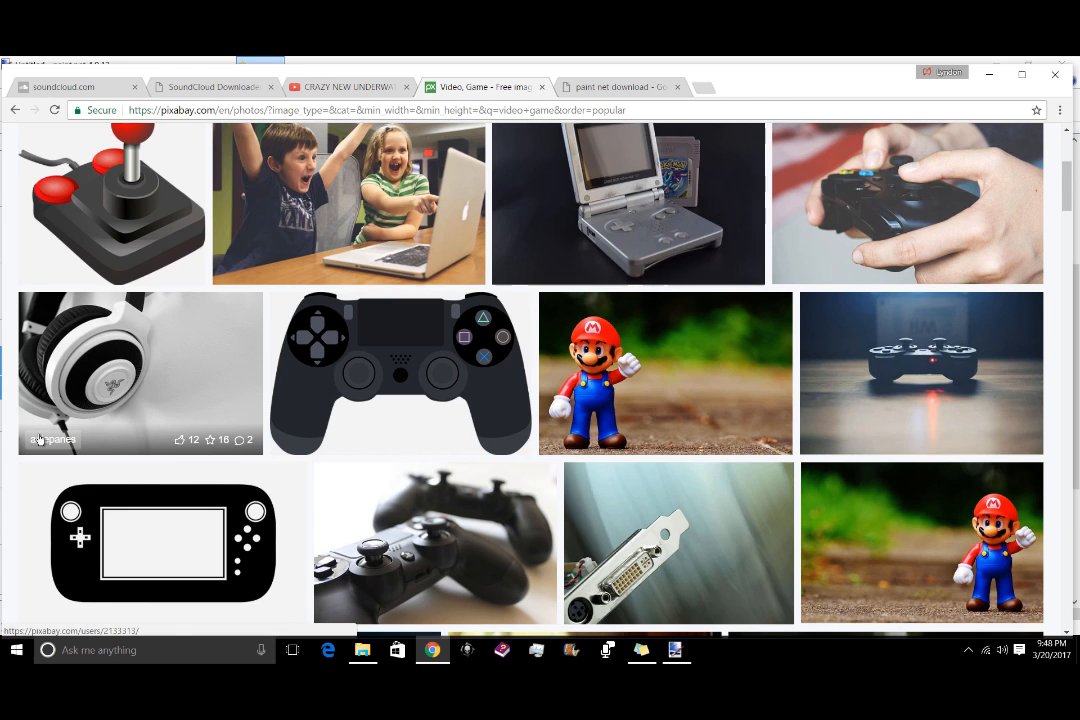
scroll(607, 466, "down", 7)
scroll(607, 466, "down", 2)
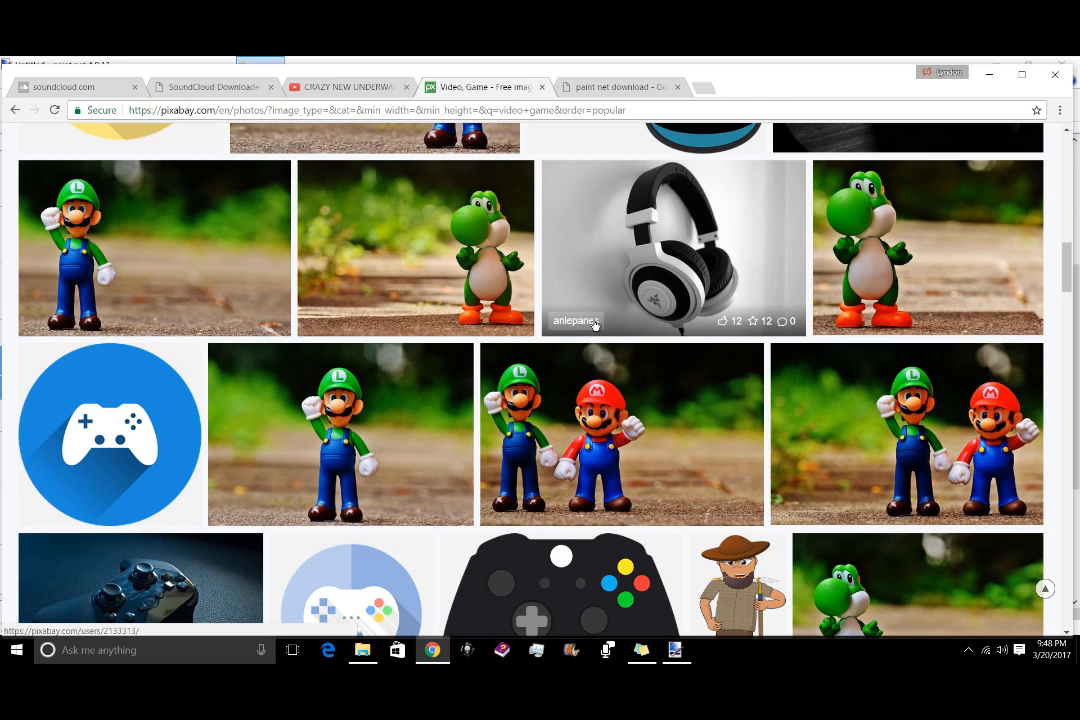
scroll(620, 422, "up", 2)
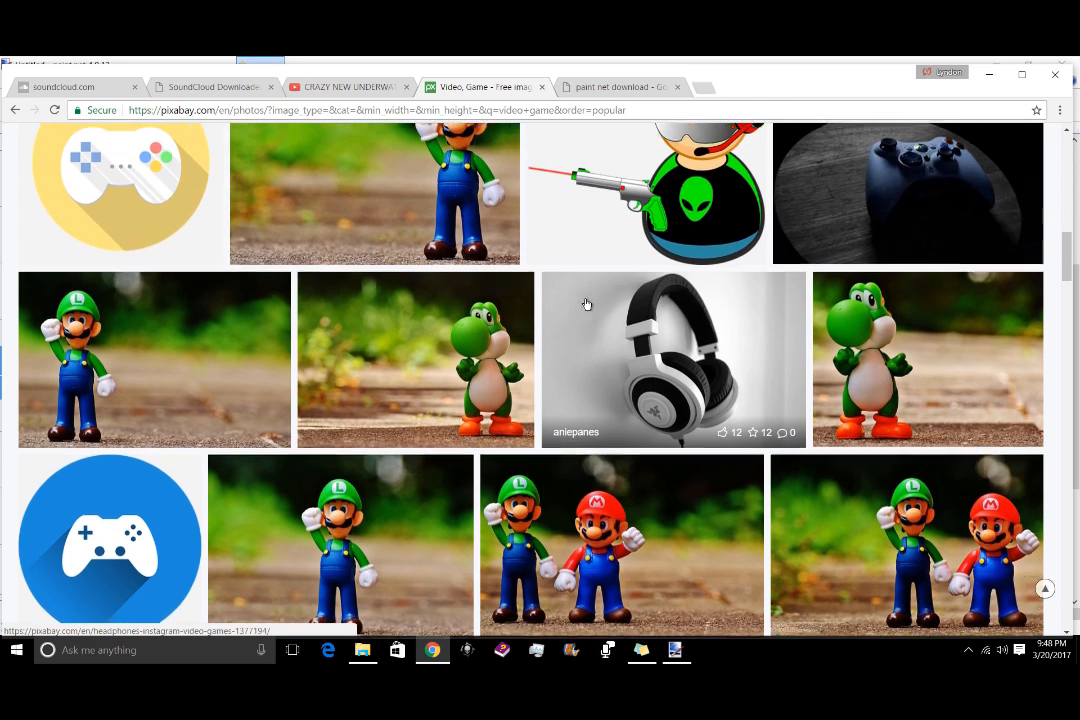
left_click(622, 422)
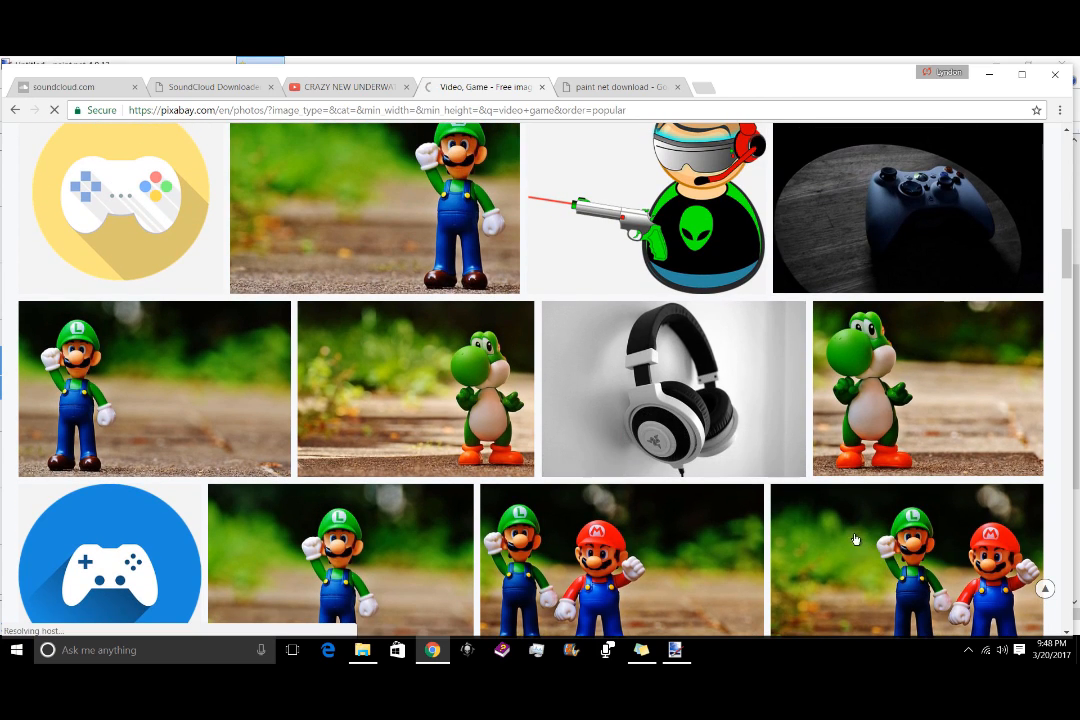
Step: Browse the rest of the video game image results on Pixabay for other possible background pictures
scroll(780, 500, "down", 4)
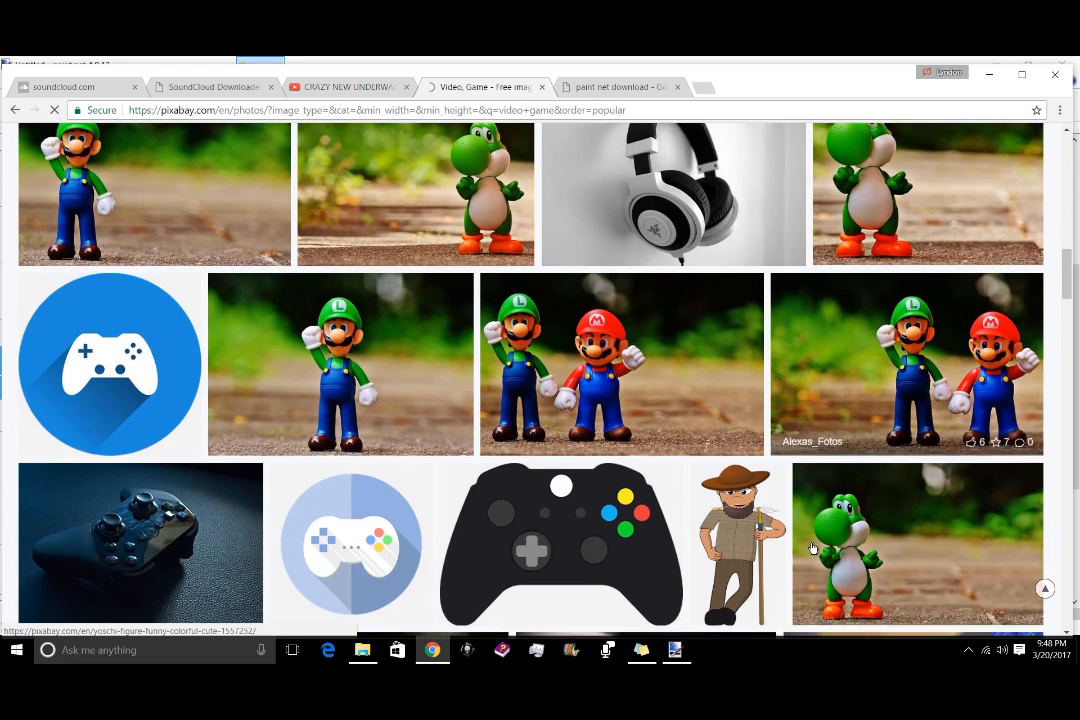
scroll(780, 507, "down", 2)
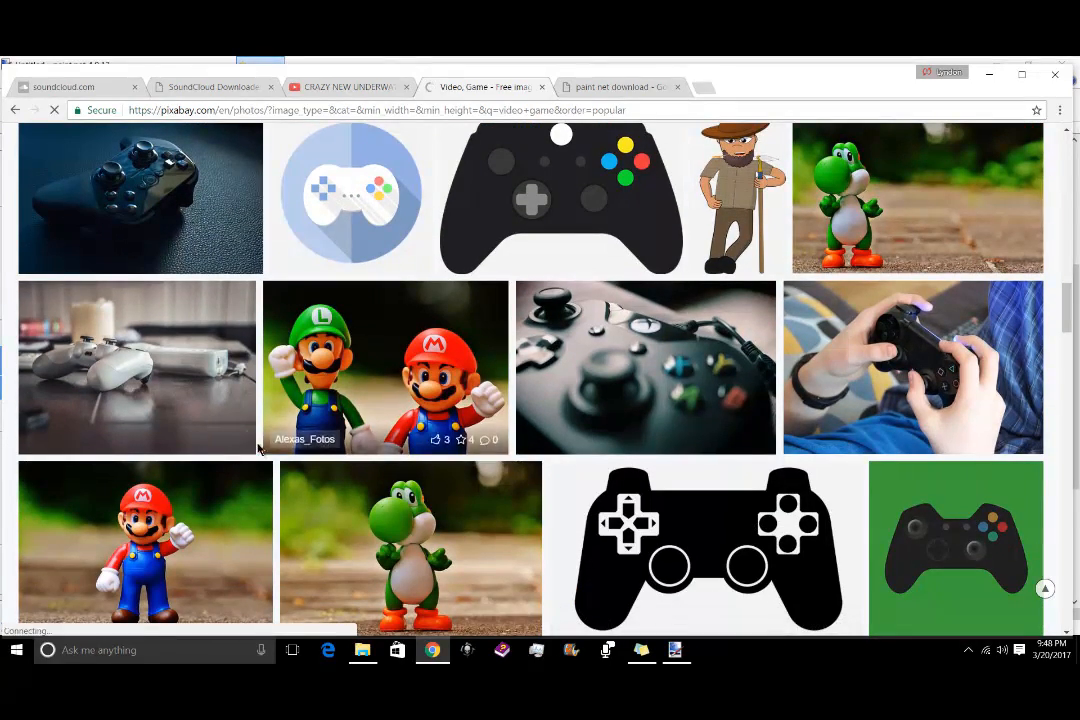
scroll(352, 484, "down", 9)
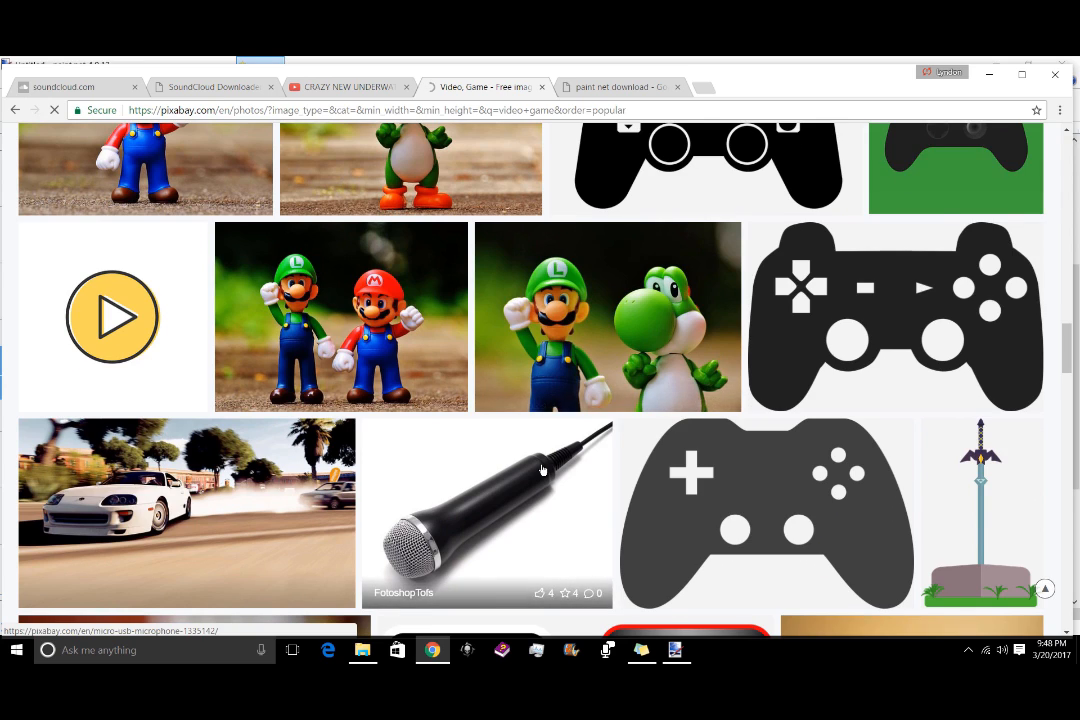
scroll(542, 470, "down", 2)
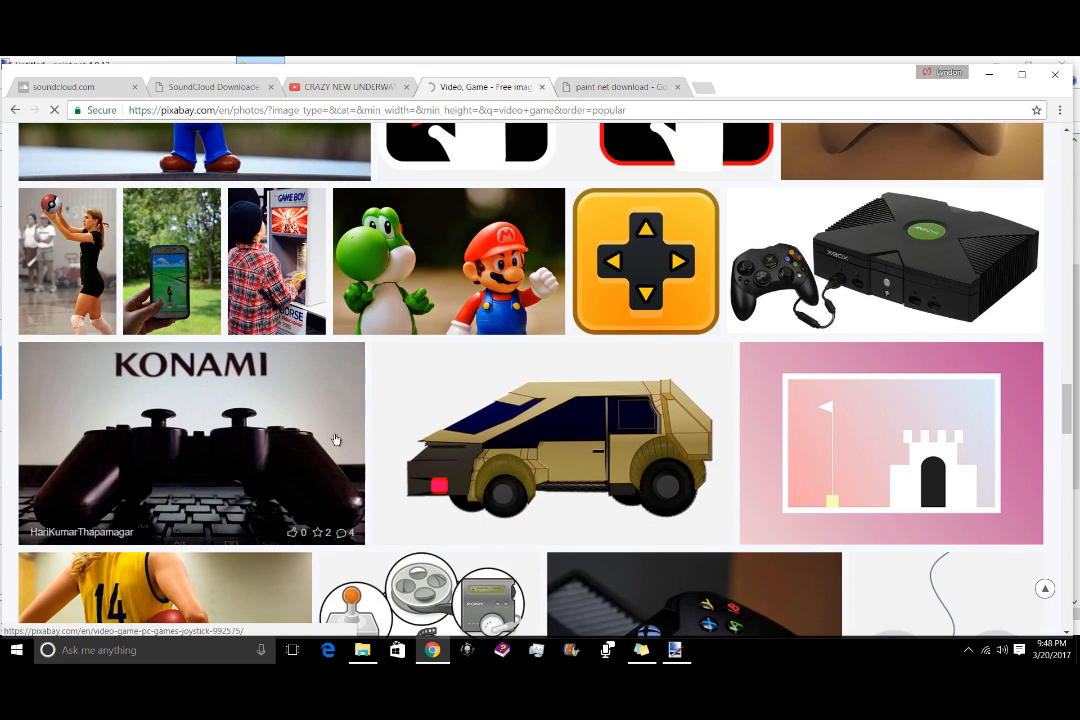
scroll(404, 471, "down", 2)
scroll(404, 471, "down", 1)
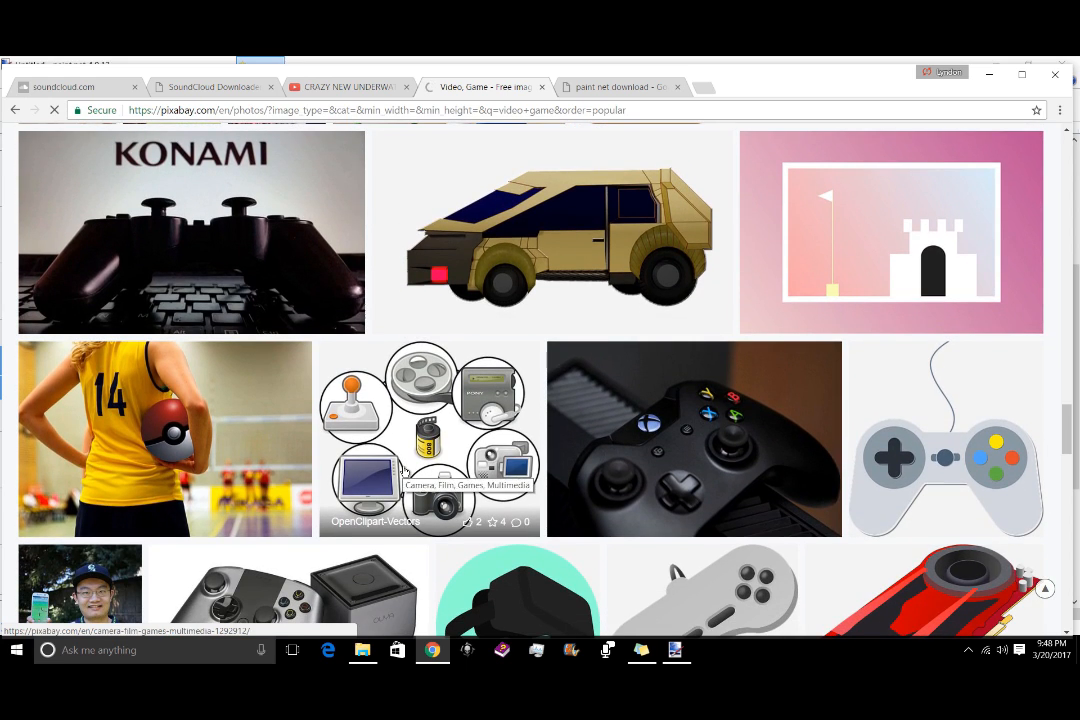
scroll(404, 471, "down", 2)
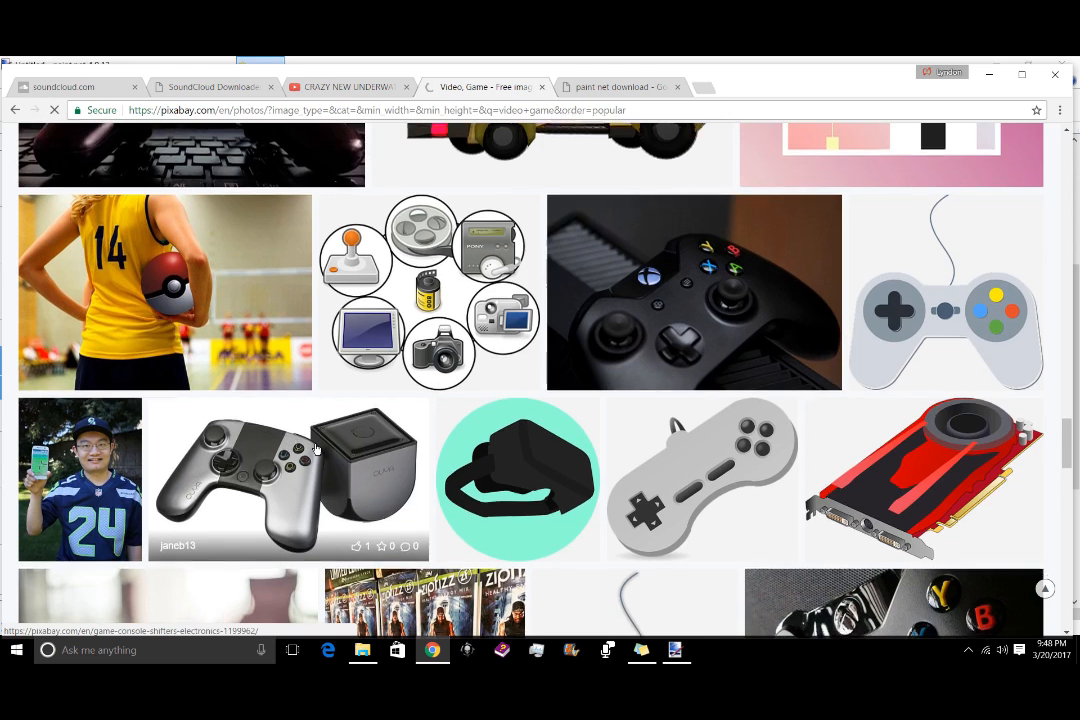
scroll(420, 470, "down", 1)
scroll(700, 330, "down", 2)
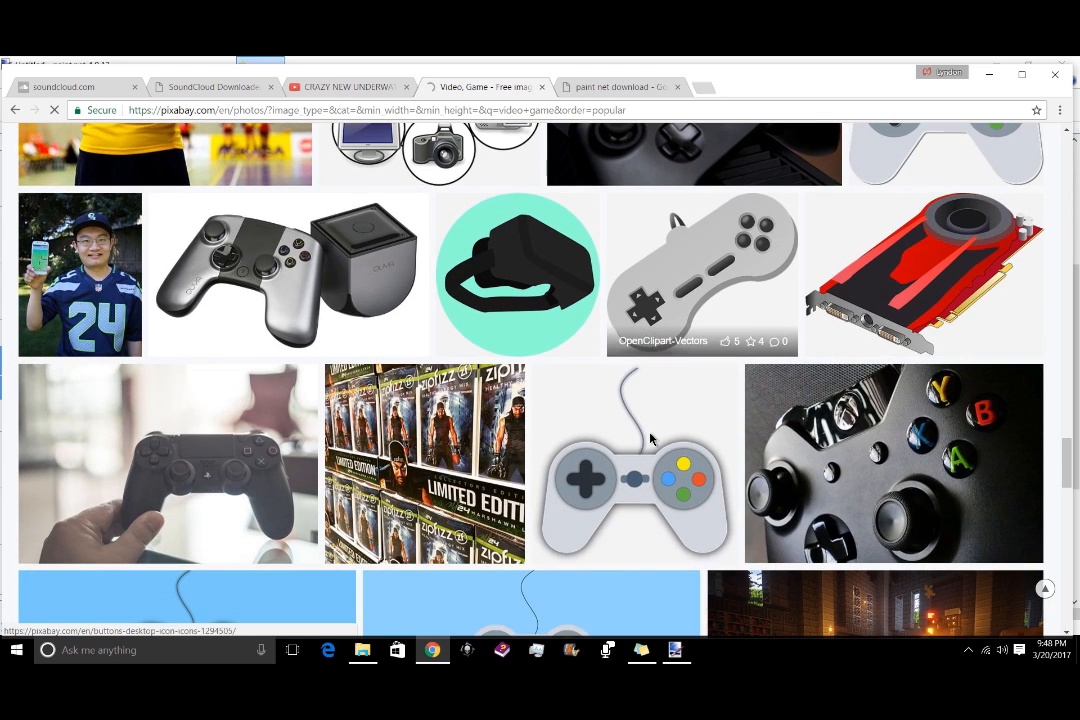
scroll(646, 437, "down", 1)
scroll(645, 437, "down", 2)
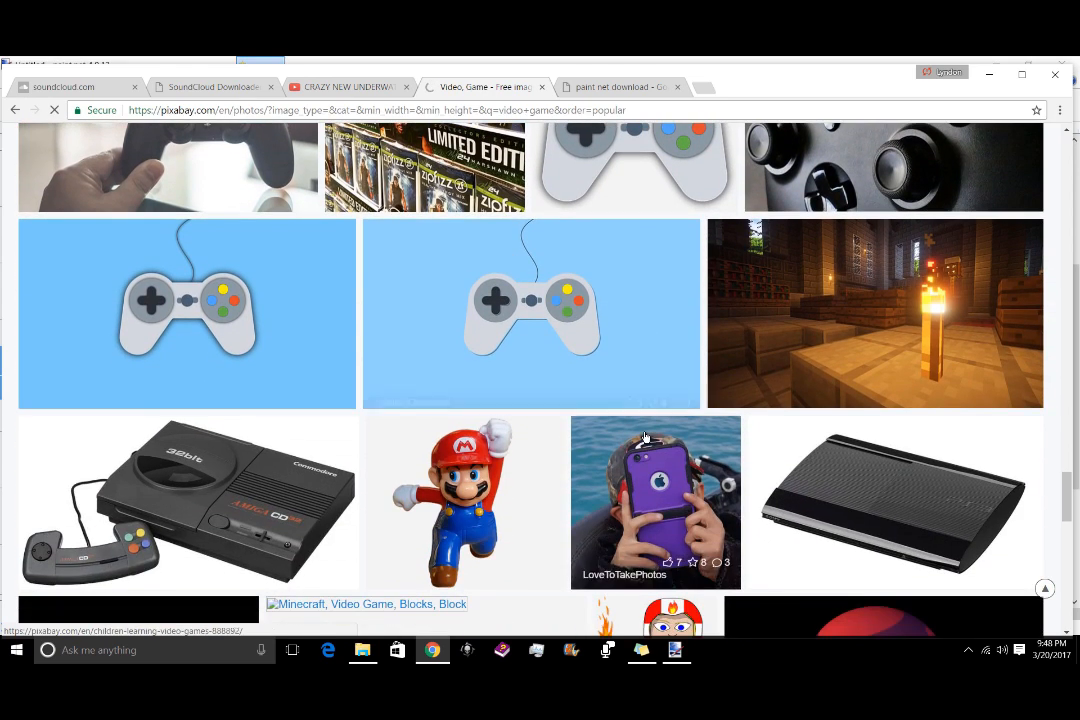
scroll(318, 511, "down", 5)
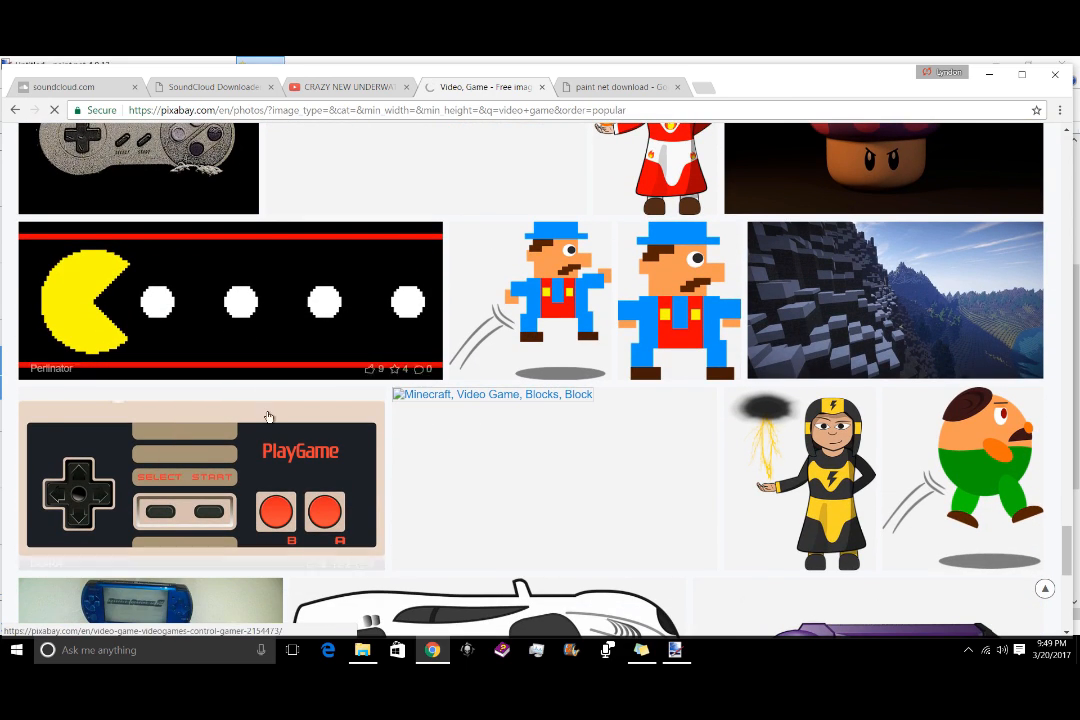
scroll(290, 450, "down", 1)
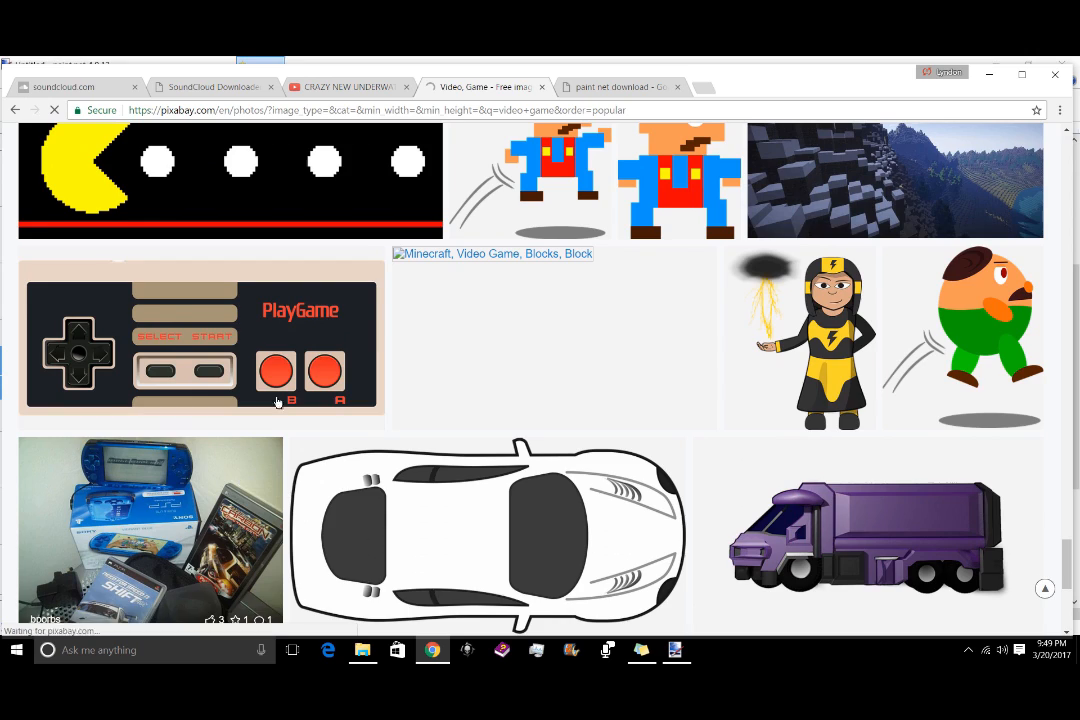
left_click(277, 424)
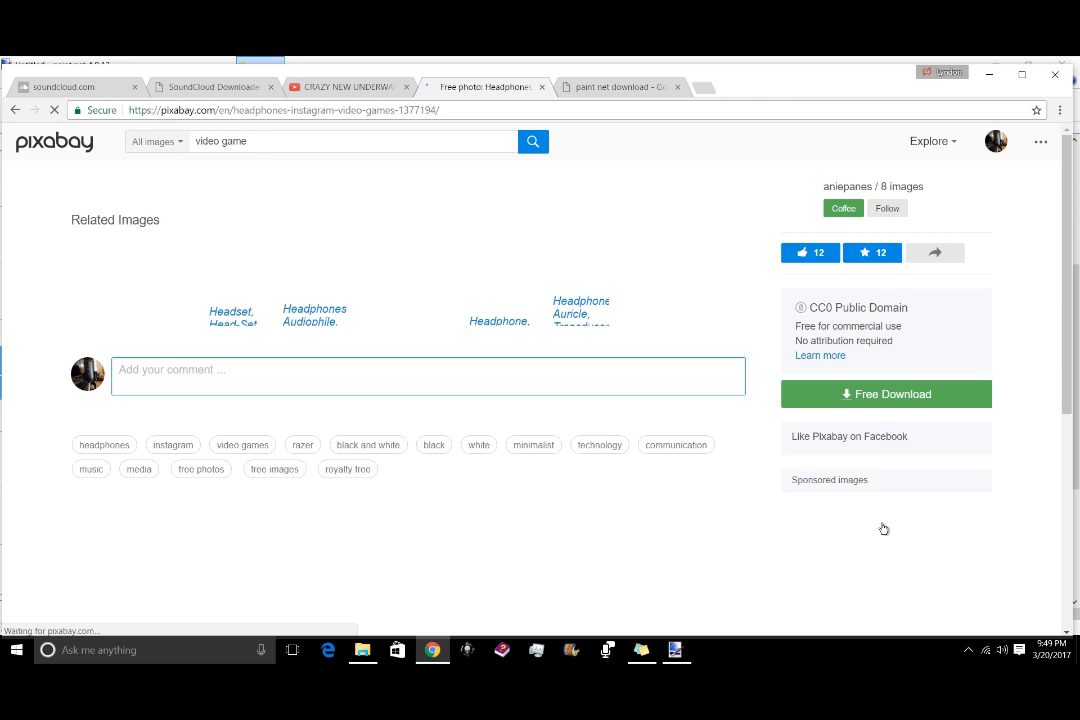
Step: Show the free download sizes for the headphones photo and look over its page
left_click(870, 402)
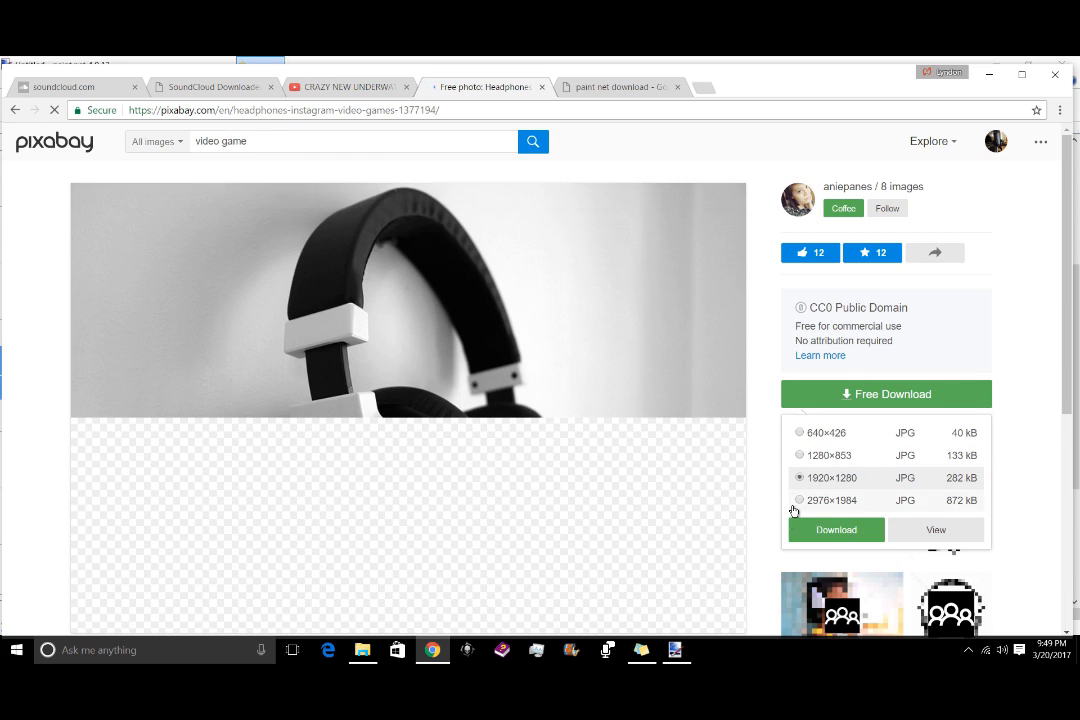
scroll(700, 542, "down", 2)
scroll(670, 530, "up", 2)
scroll(586, 533, "down", 3)
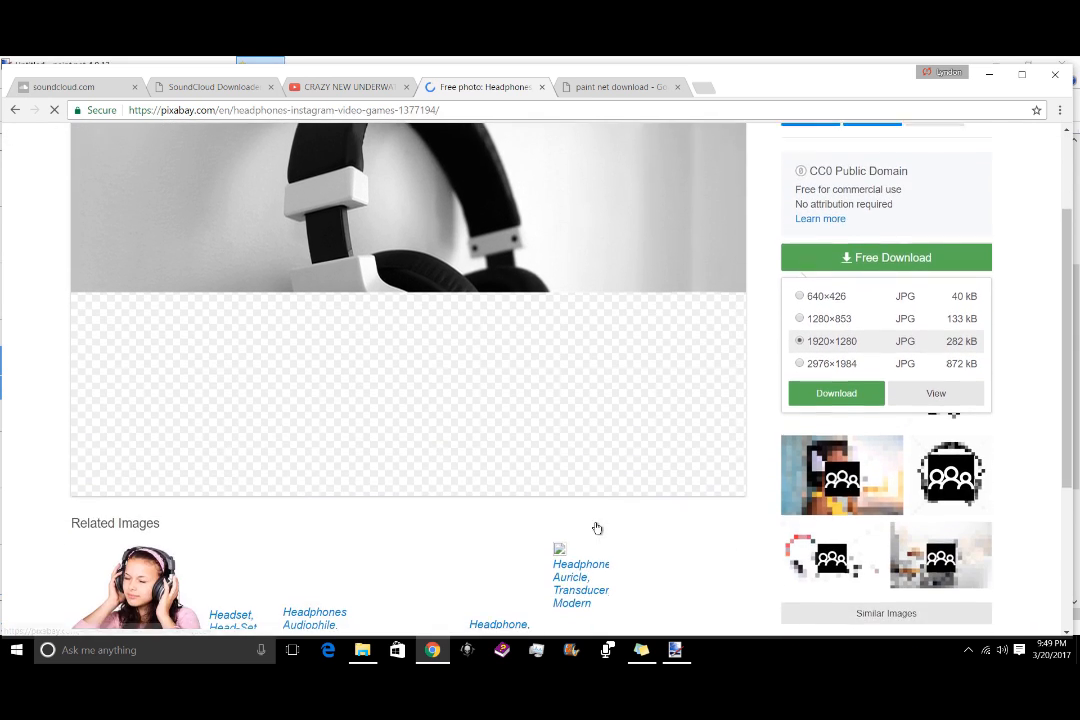
scroll(732, 510, "up", 3)
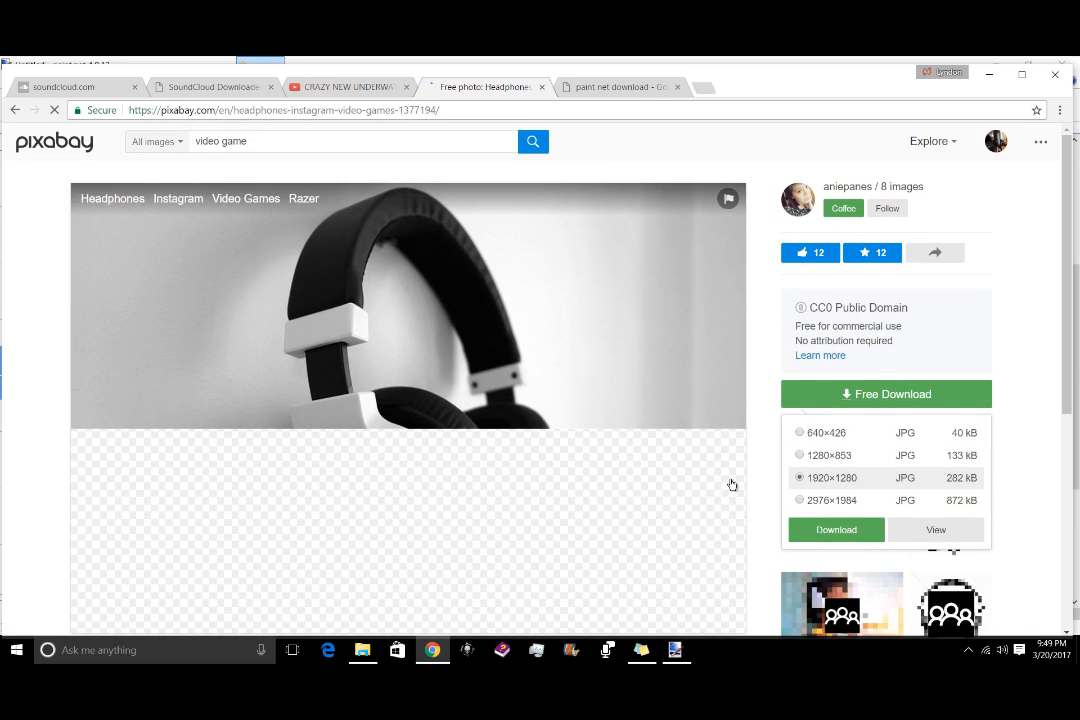
Step: View the signed-in account's Pixabay profile page and switch back to paint.net
mouse_move(995, 141)
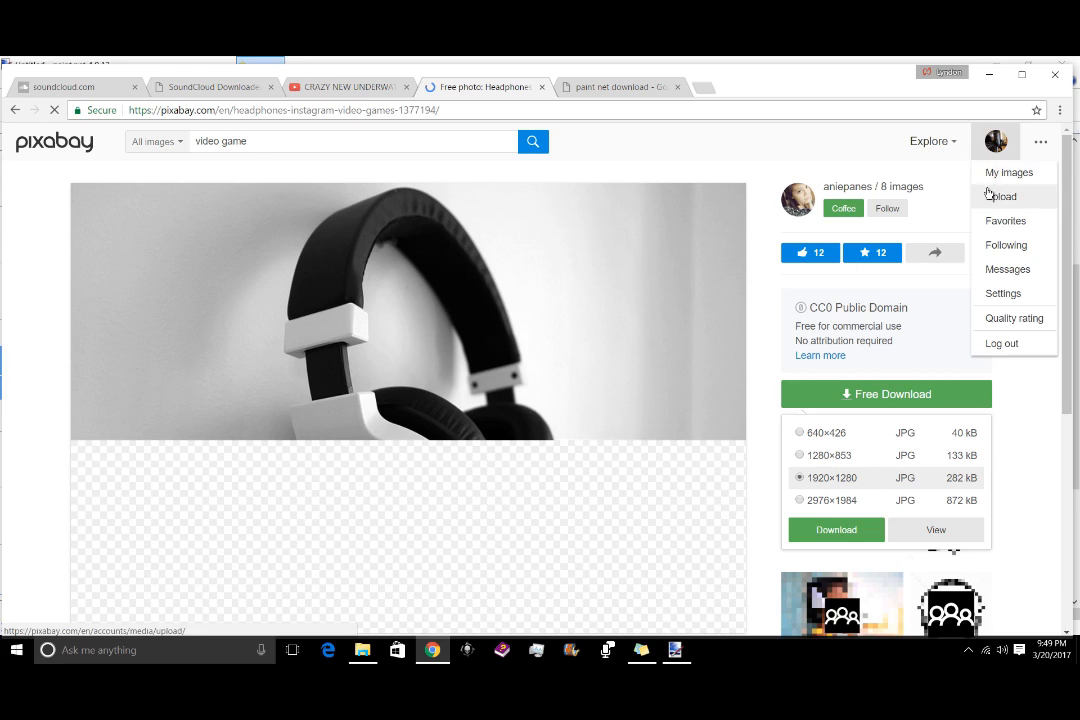
left_click(994, 155)
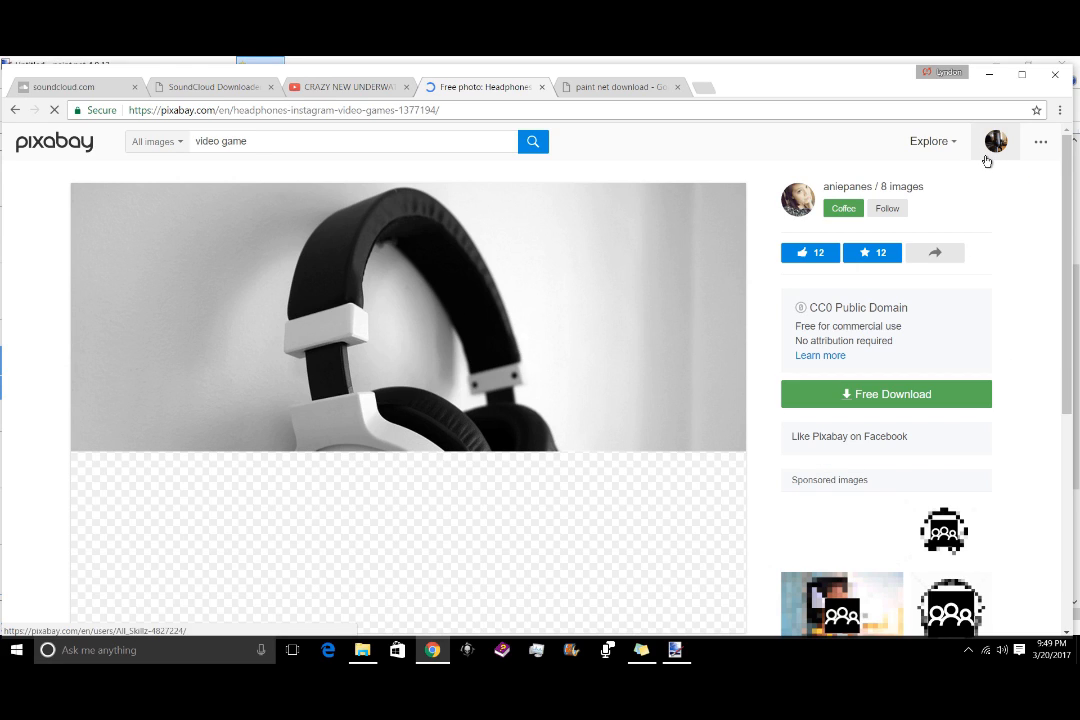
left_click(987, 161)
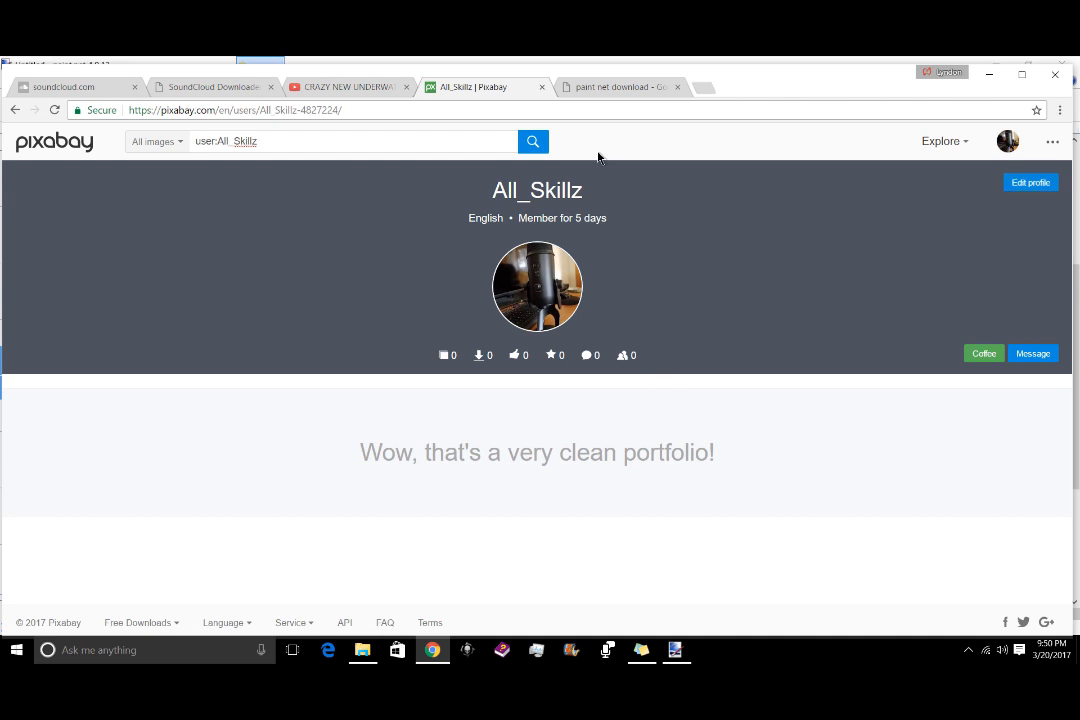
left_click(675, 650)
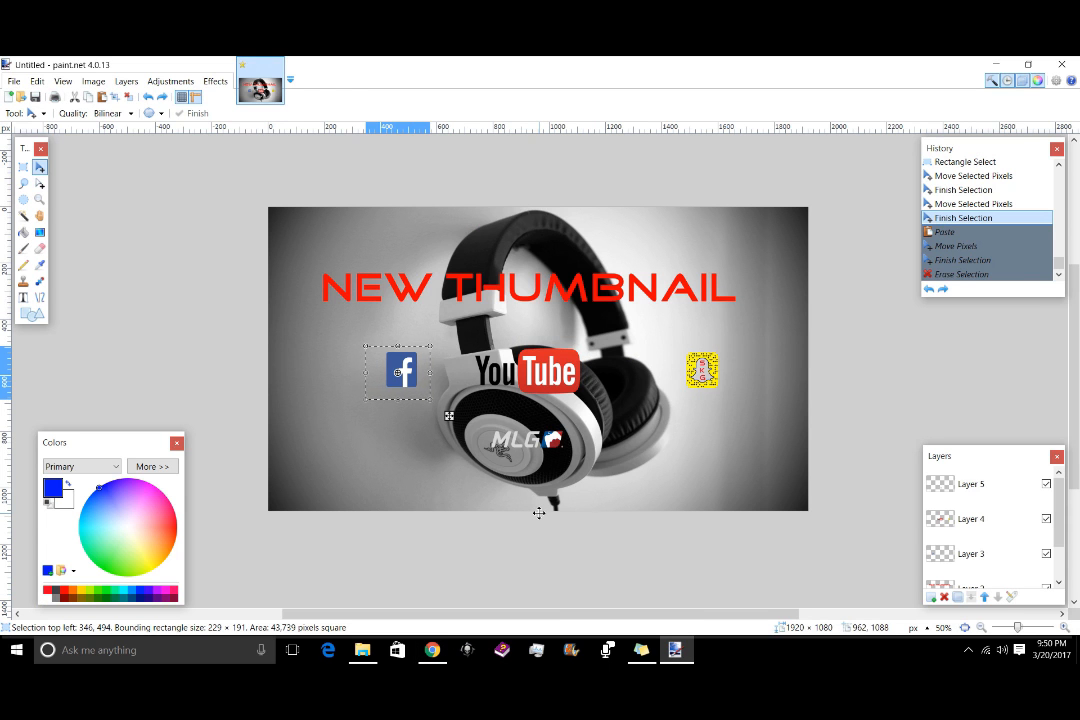